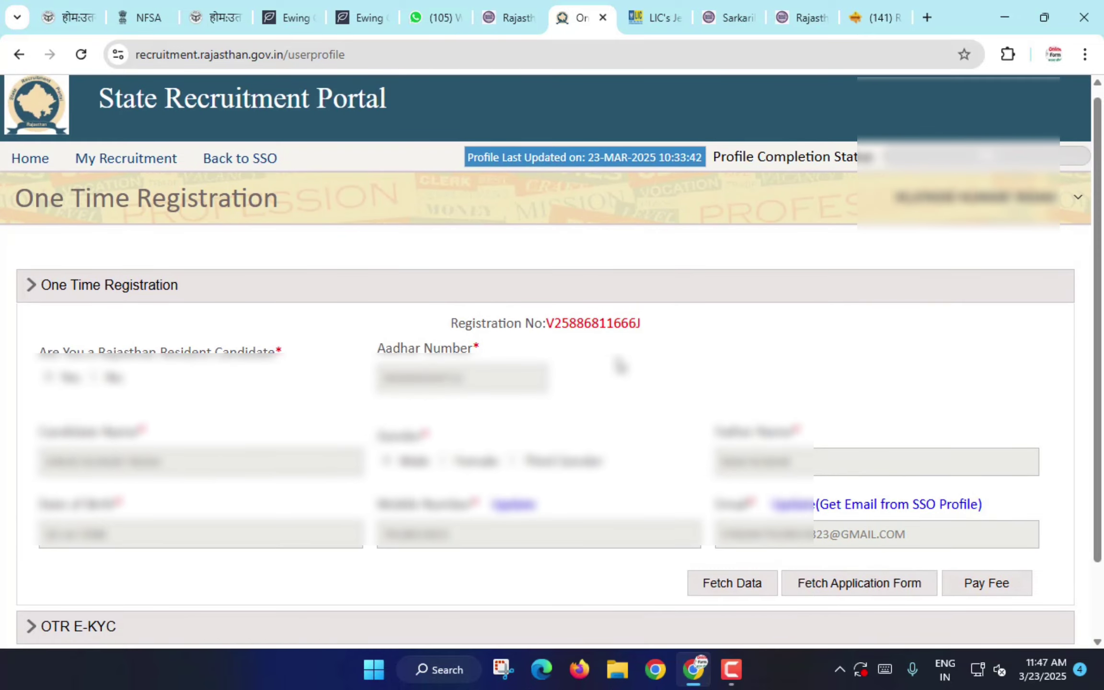
Scroll down the One Time Registration profile and bring up the Pay Fee dialog
scroll(618, 364, down, 3)
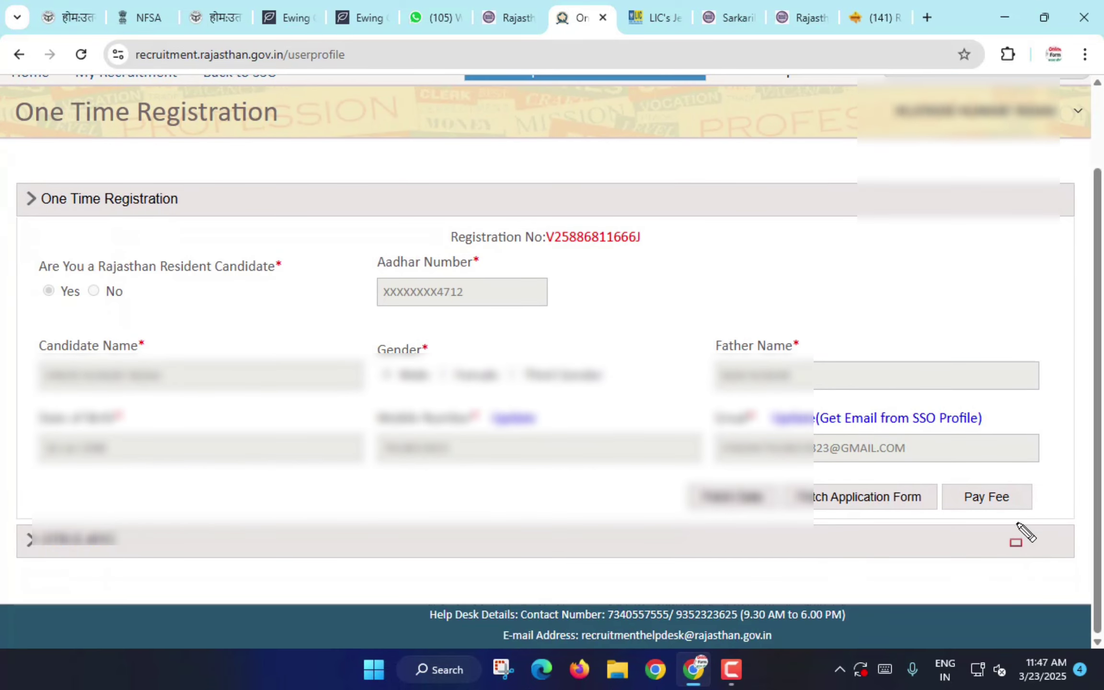
mouse_move(954, 484)
mouse_down()
mouse_move(983, 510)
mouse_move(1049, 516)
mouse_up()
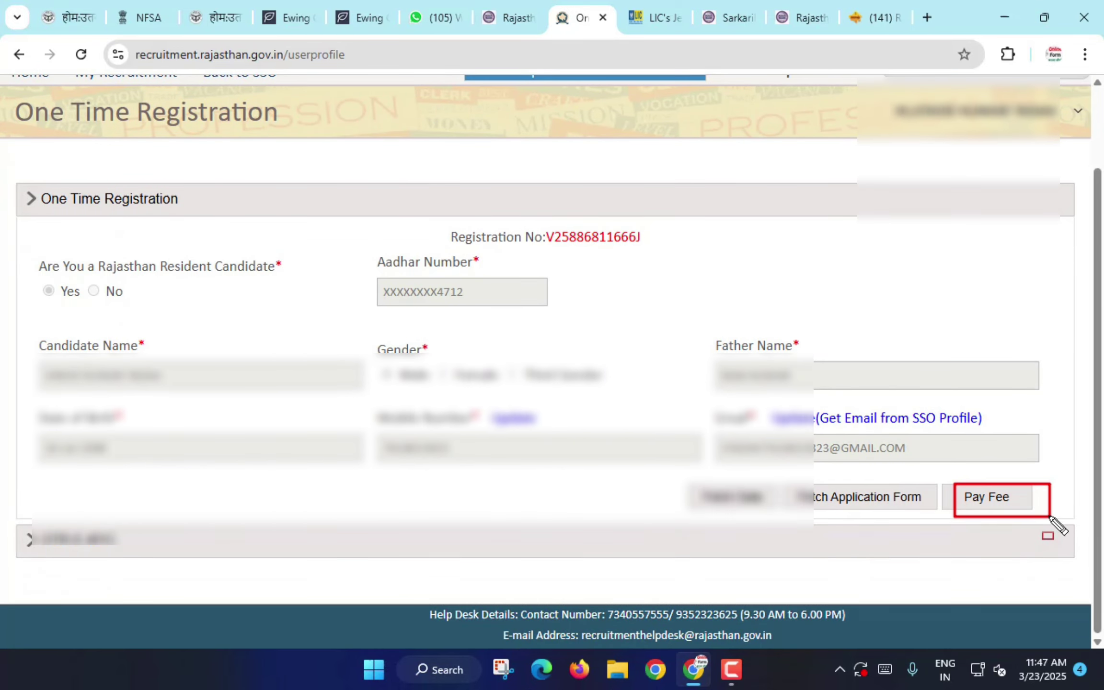
click(1001, 502)
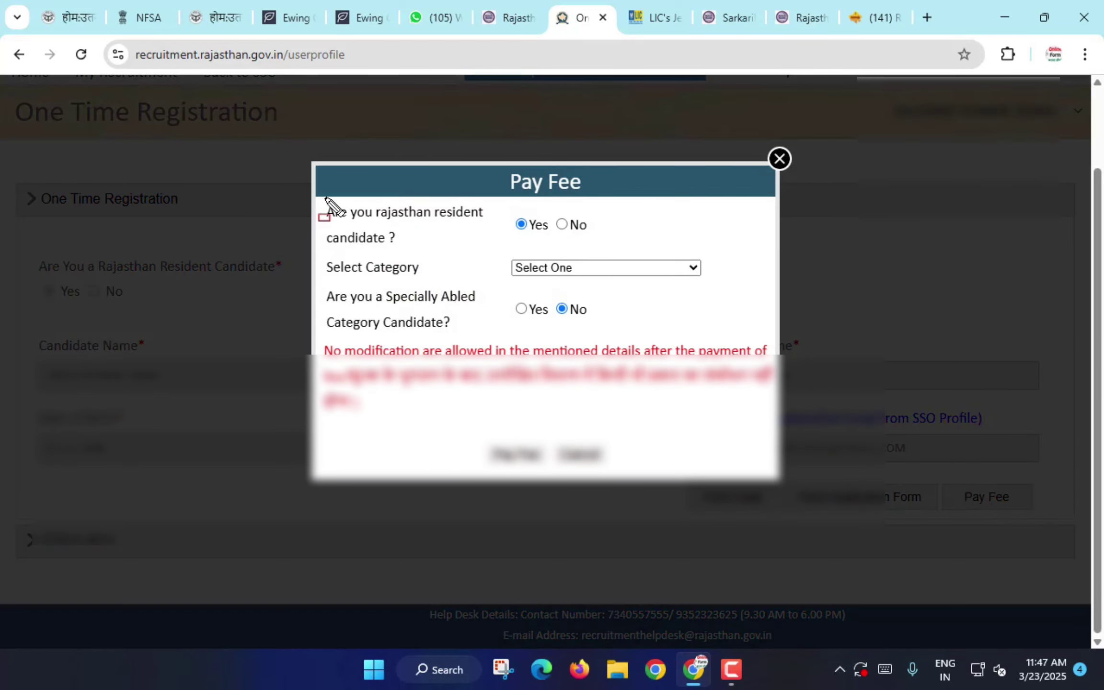
Set resident to No, choose the UNRESERVED category for a ₹600 fee, and submit the fee
drag(317, 198, 485, 248)
click(557, 276)
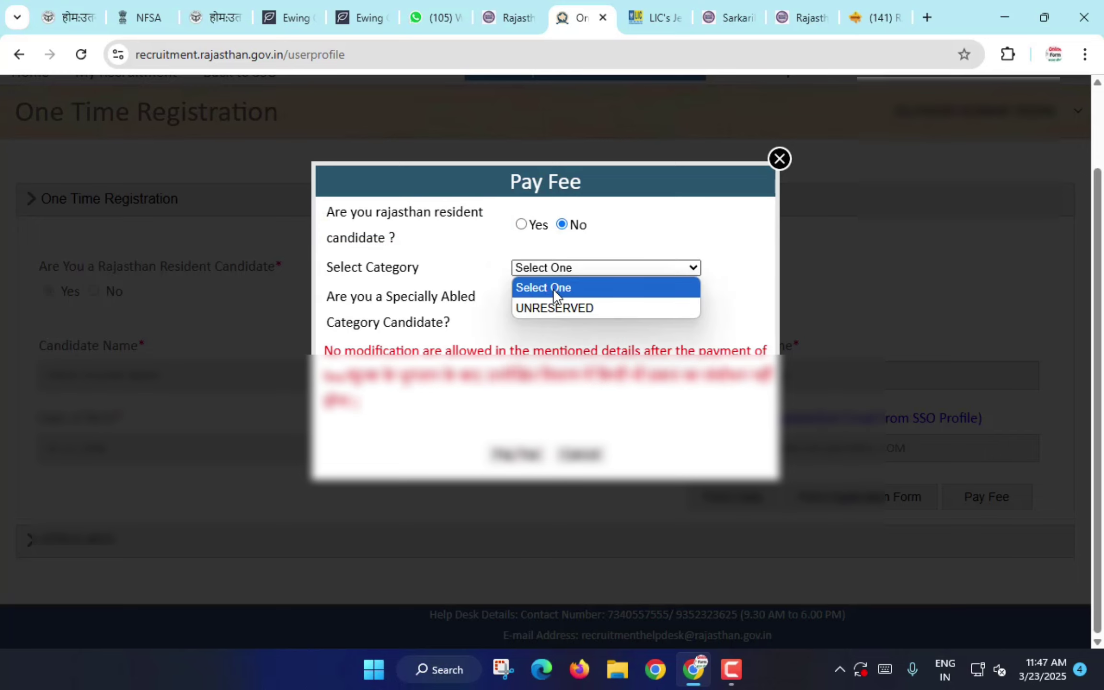
click(550, 308)
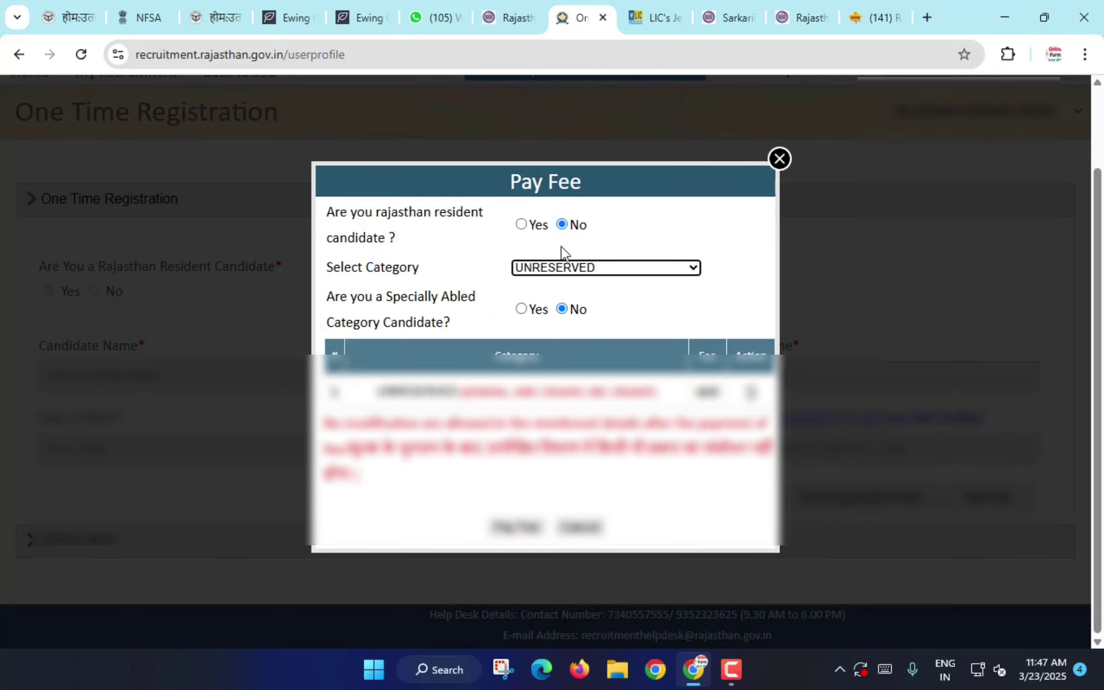
drag(464, 392, 657, 394)
click(668, 398)
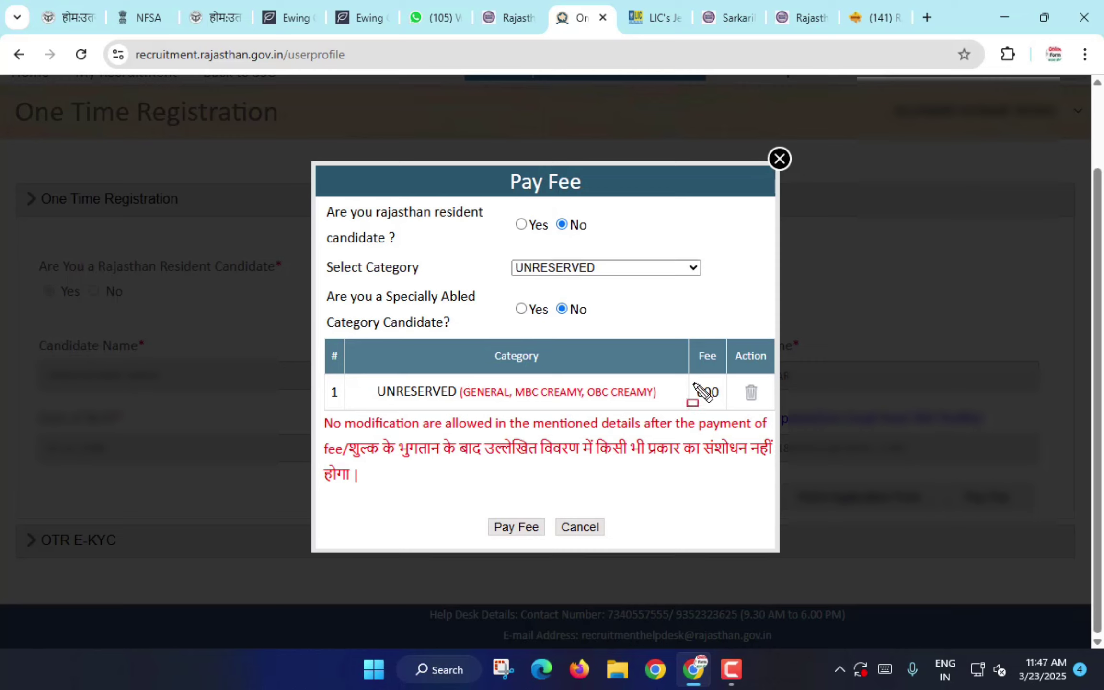
drag(698, 406, 726, 410)
drag(480, 515, 546, 542)
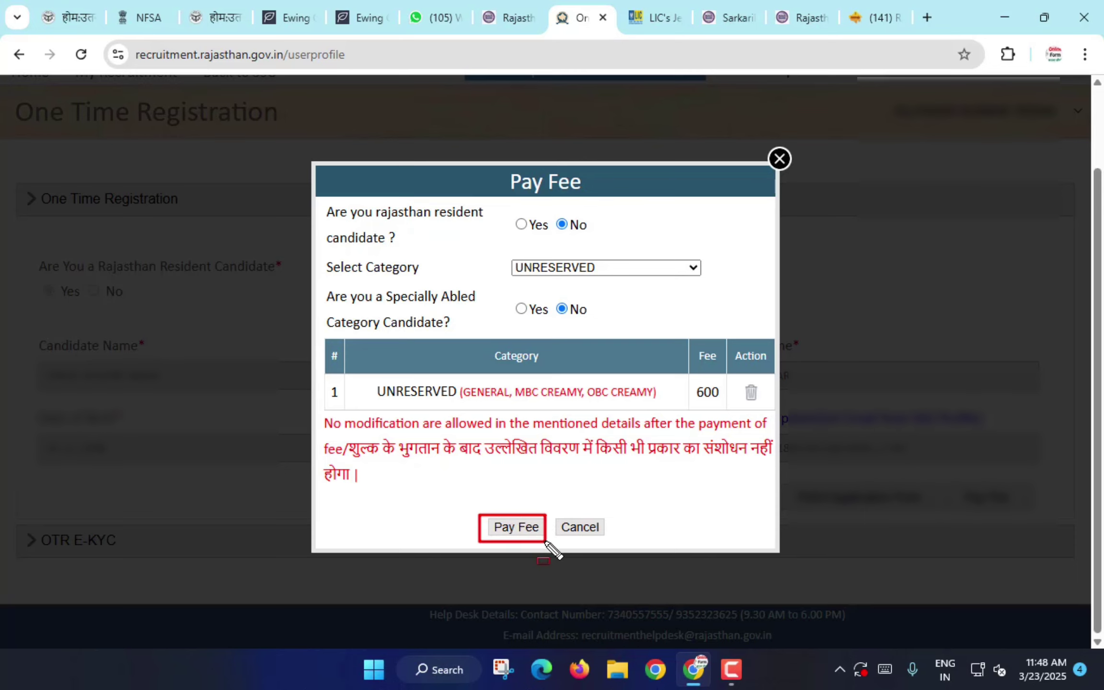
click(520, 530)
Confirm the ₹610.00 payment and switch to eMitra's QR Code Payment option
click(625, 161)
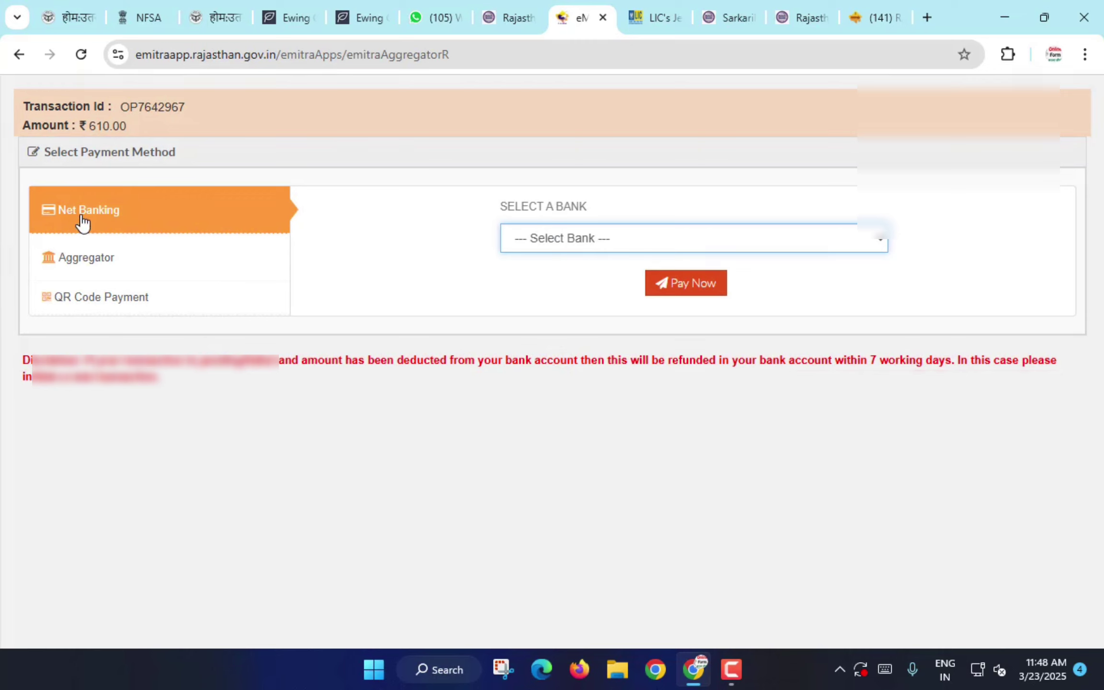
drag(33, 195, 161, 226)
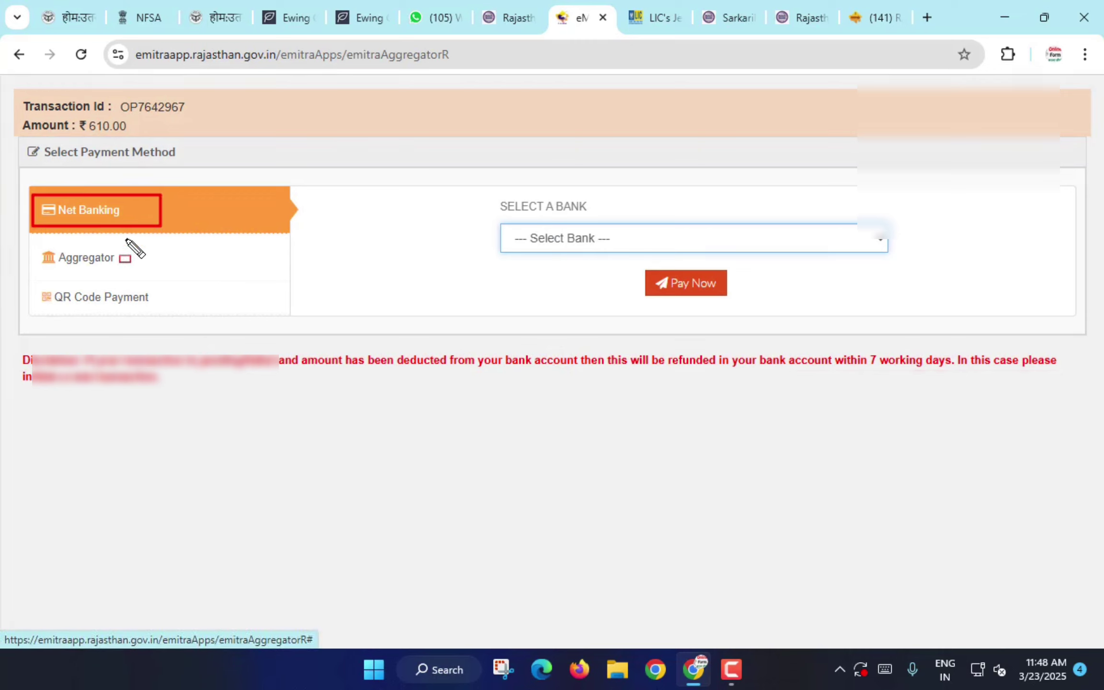
drag(25, 247, 133, 262)
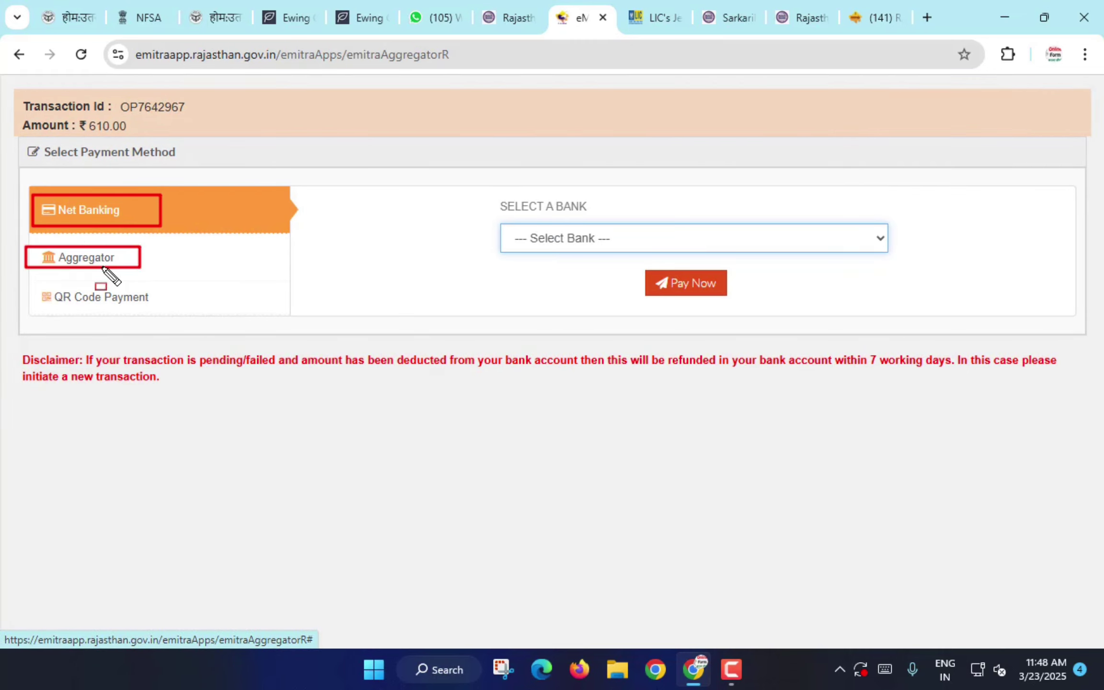
click(87, 261)
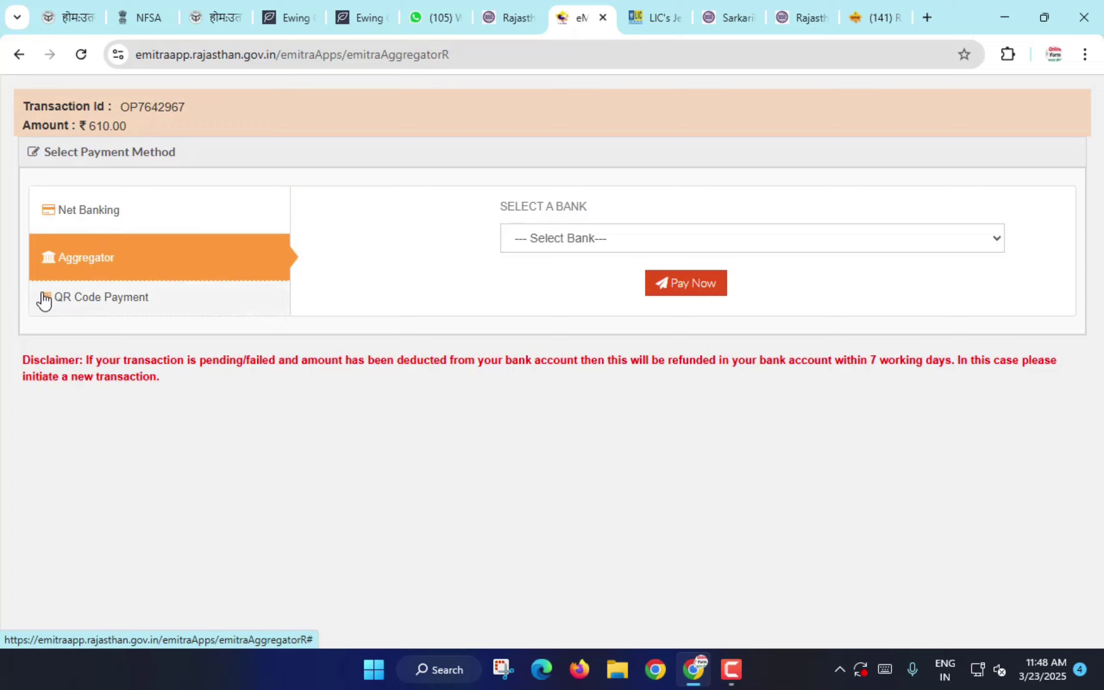
mouse_move(34, 286)
mouse_down()
mouse_move(141, 312)
mouse_move(199, 311)
mouse_up()
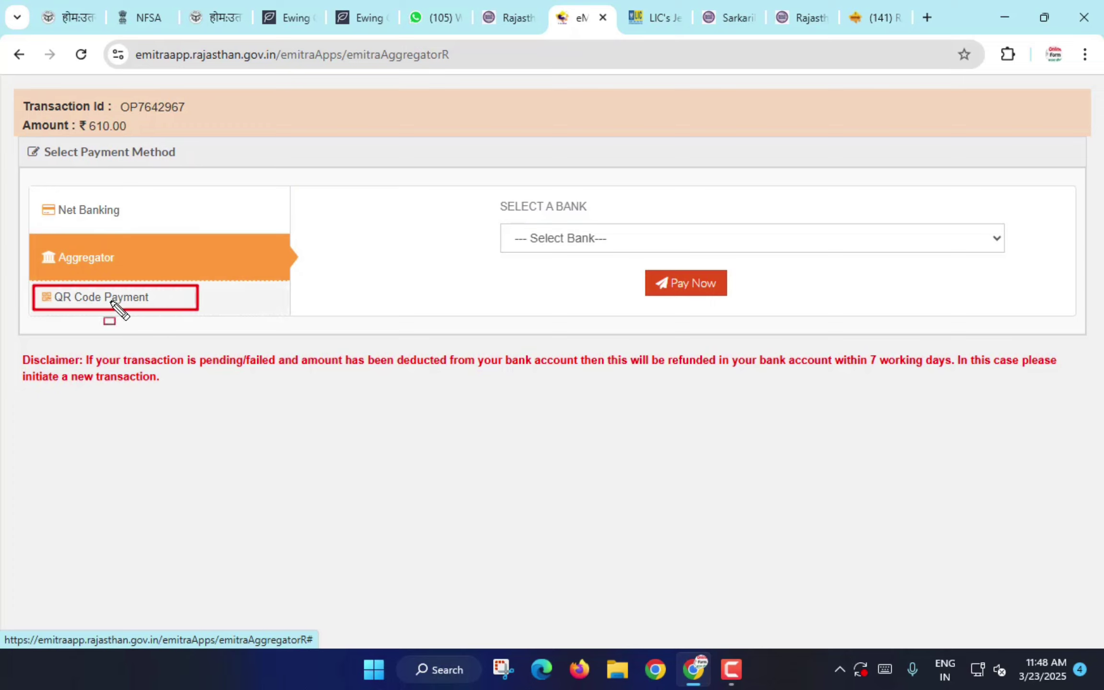
click(112, 305)
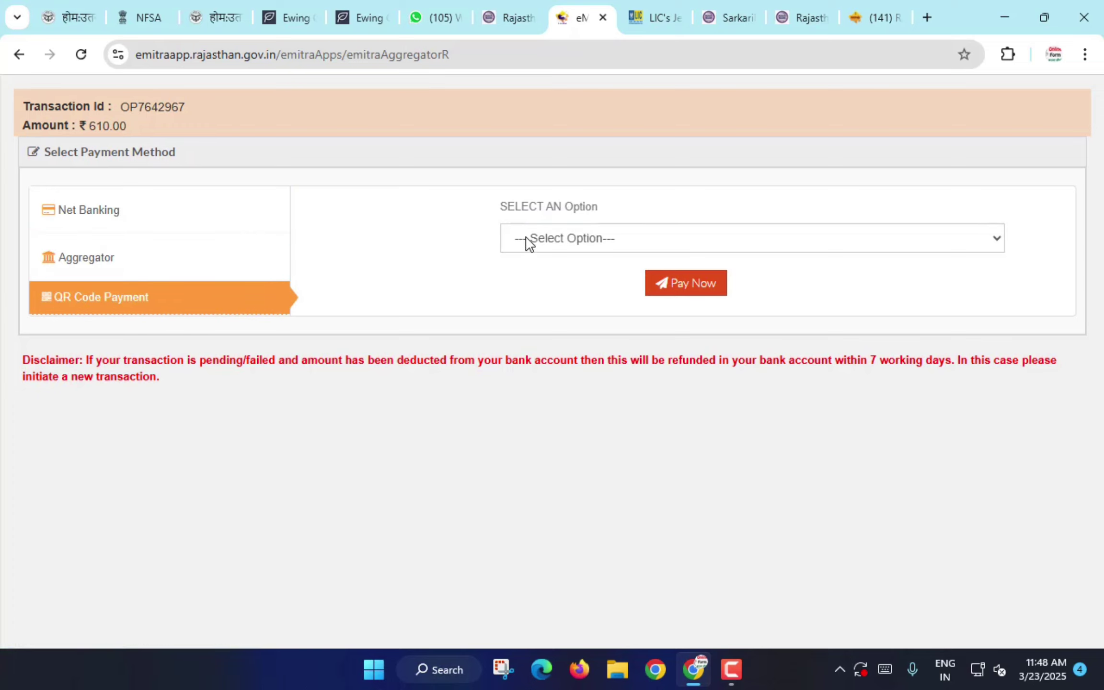
Select PHONEPE as the payment app and proceed to its Scan & Pay page
drag(512, 224, 622, 250)
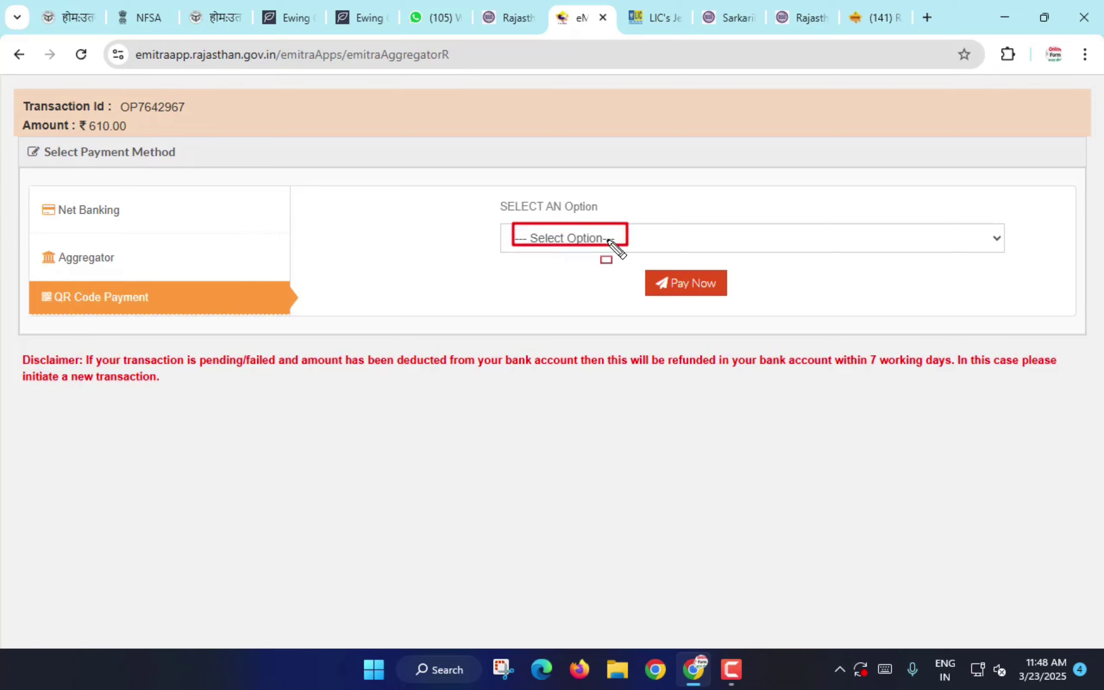
click(594, 238)
click(544, 287)
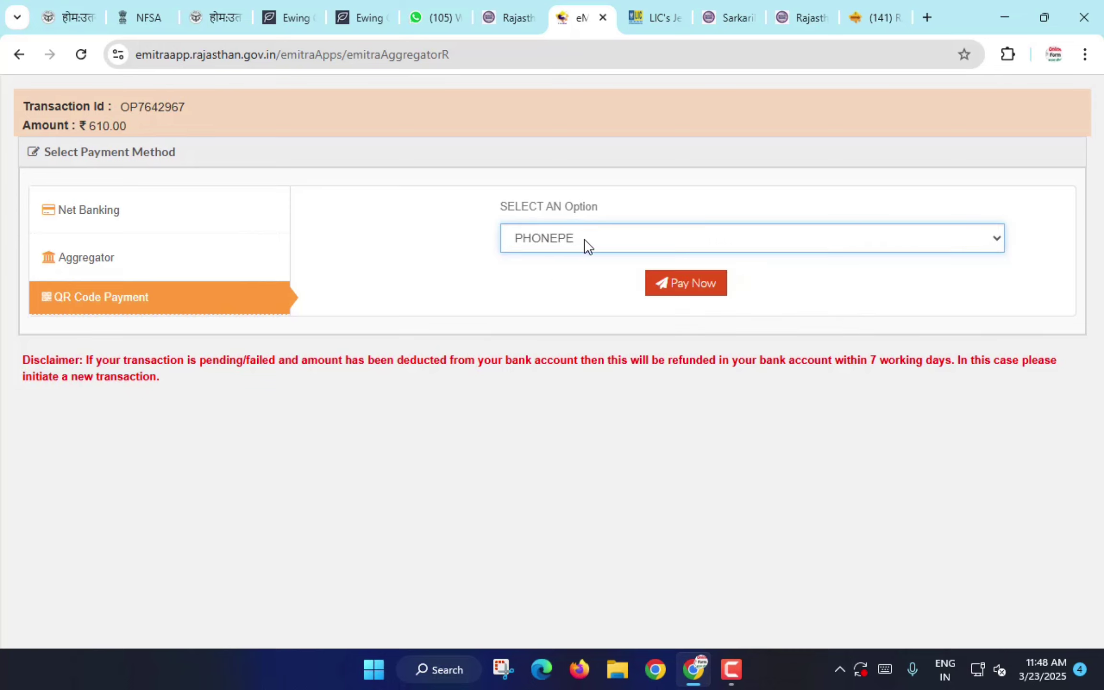
drag(634, 262, 742, 304)
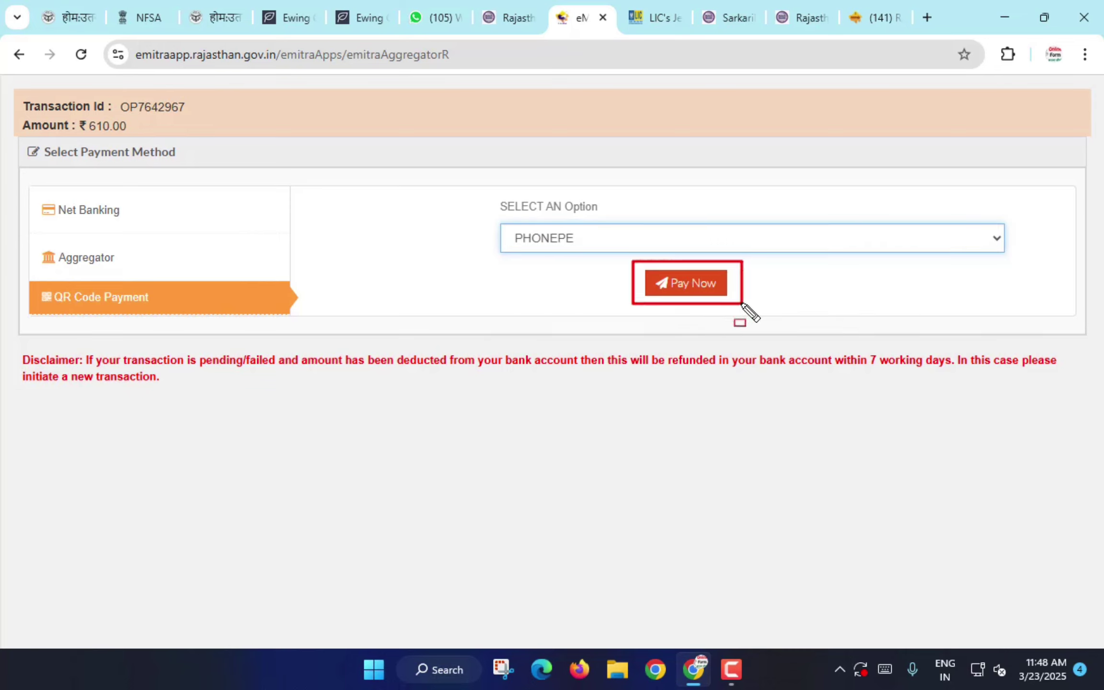
click(713, 290)
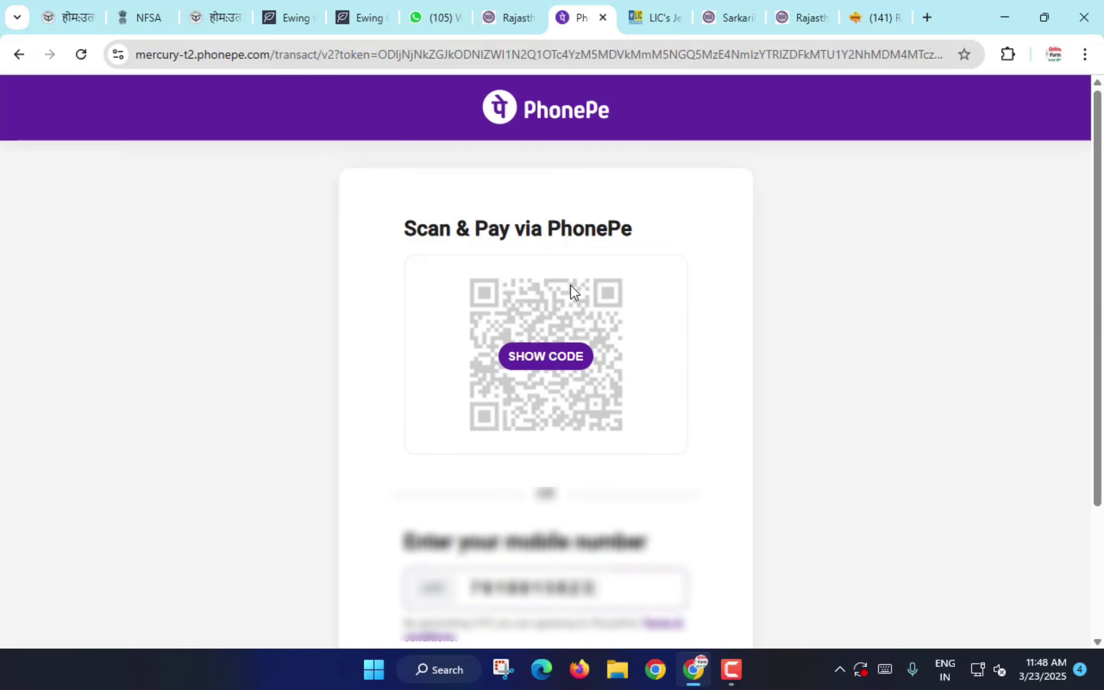
Pay the ₹610 fee by scanning the PhonePe QR code with the phone
scroll(635, 345, down, 2)
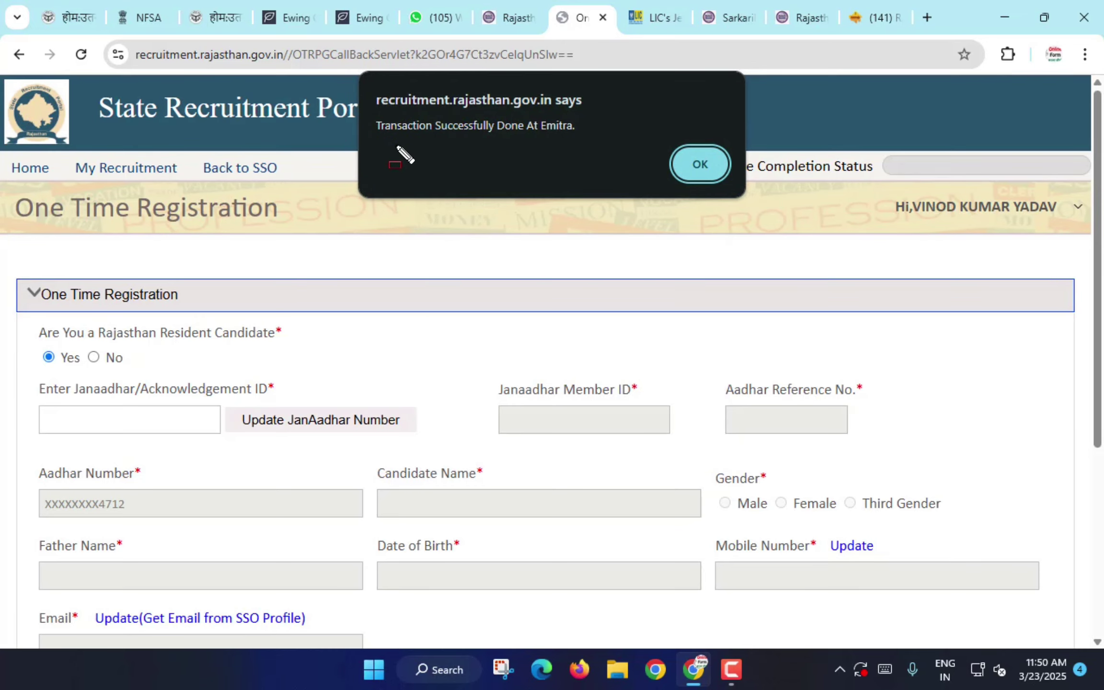
Dismiss the success alert and open the OTR Fee Receipt from the OTR Payment Details popup
mouse_move(368, 131)
mouse_down()
mouse_move(468, 147)
mouse_move(648, 153)
mouse_up()
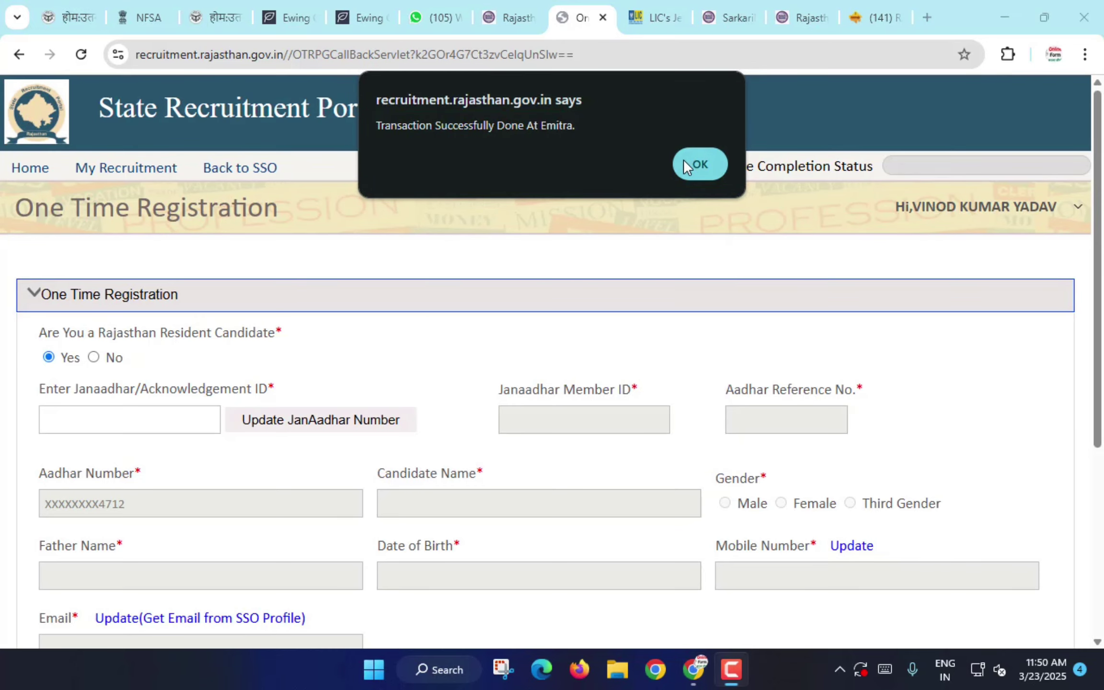
click(717, 166)
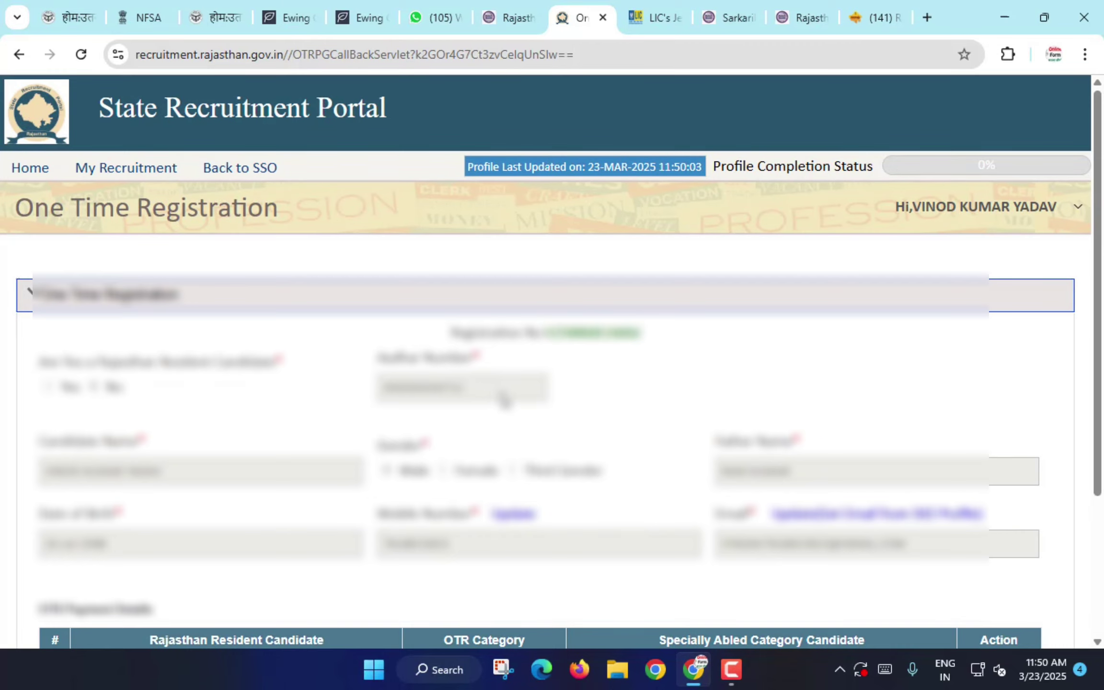
scroll(503, 394, down, 2)
scroll(504, 401, down, 2)
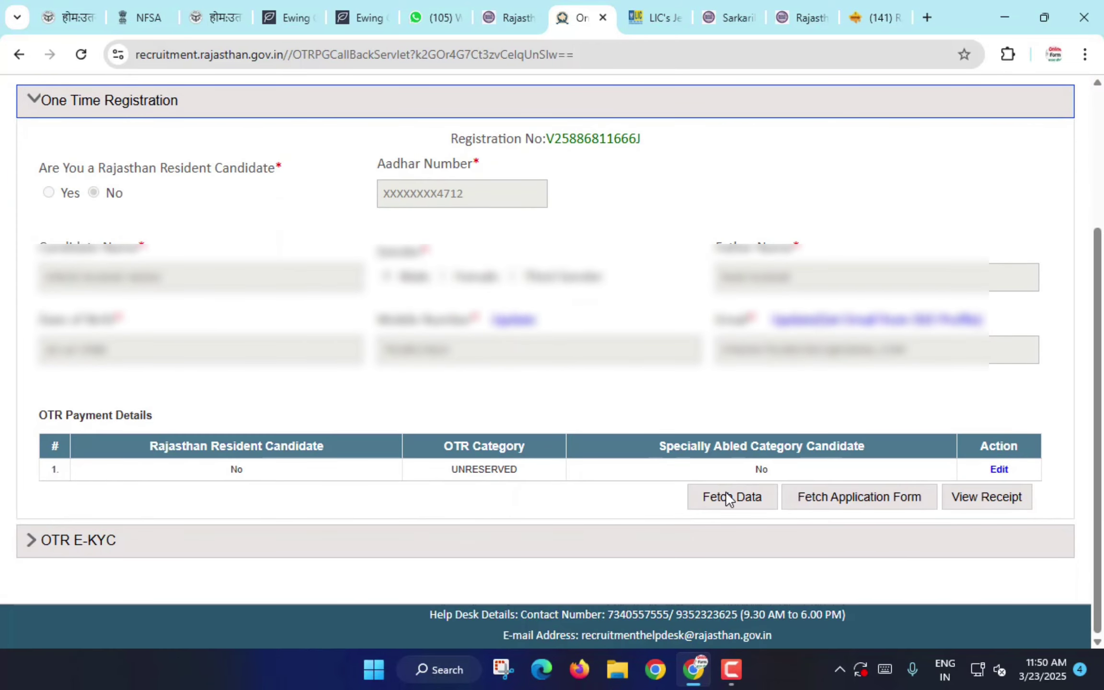
drag(942, 482, 1037, 511)
key(Escape)
click(1000, 501)
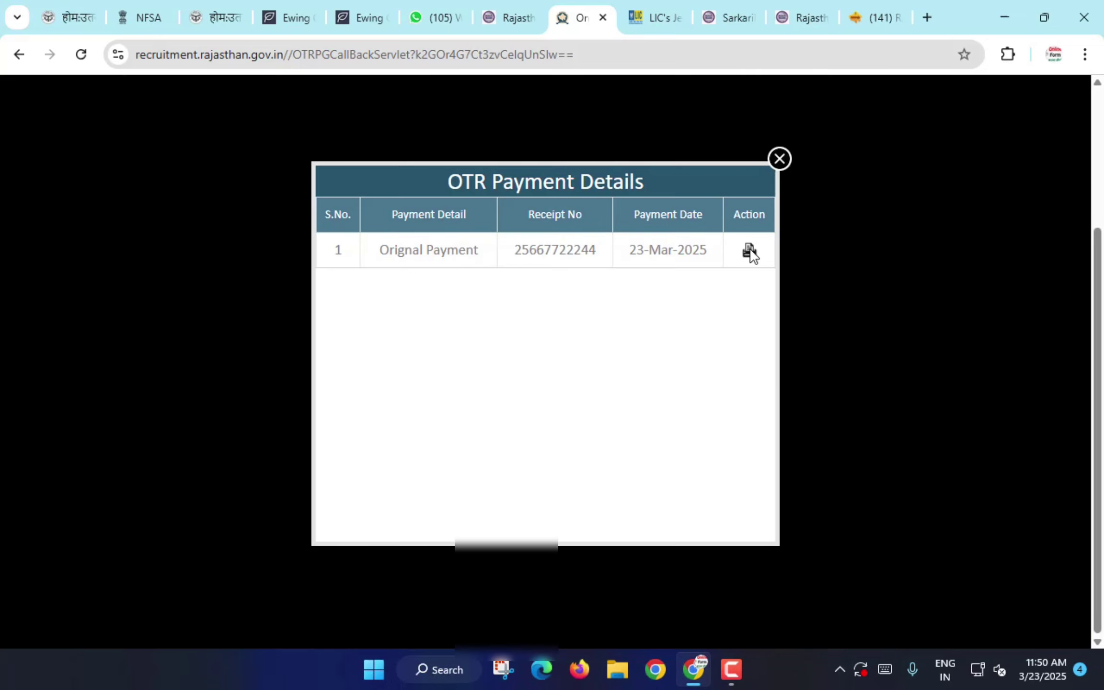
drag(733, 254, 772, 273)
key(Escape)
click(749, 258)
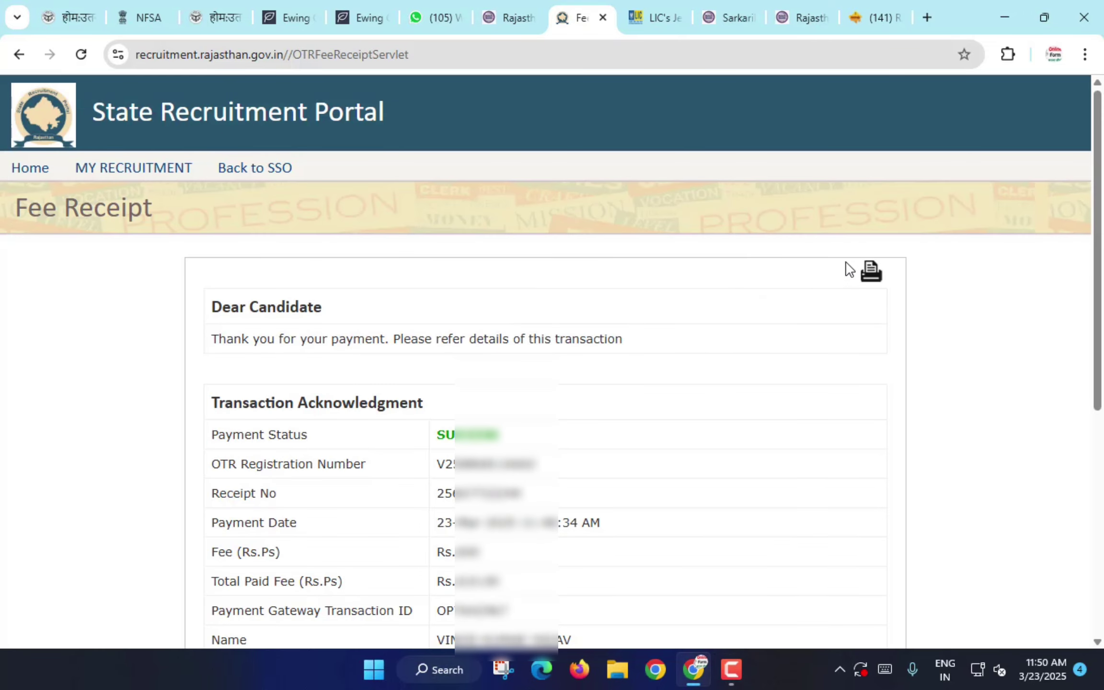
Print the fee receipt with the destination set to Save as PDF
drag(845, 261, 892, 291)
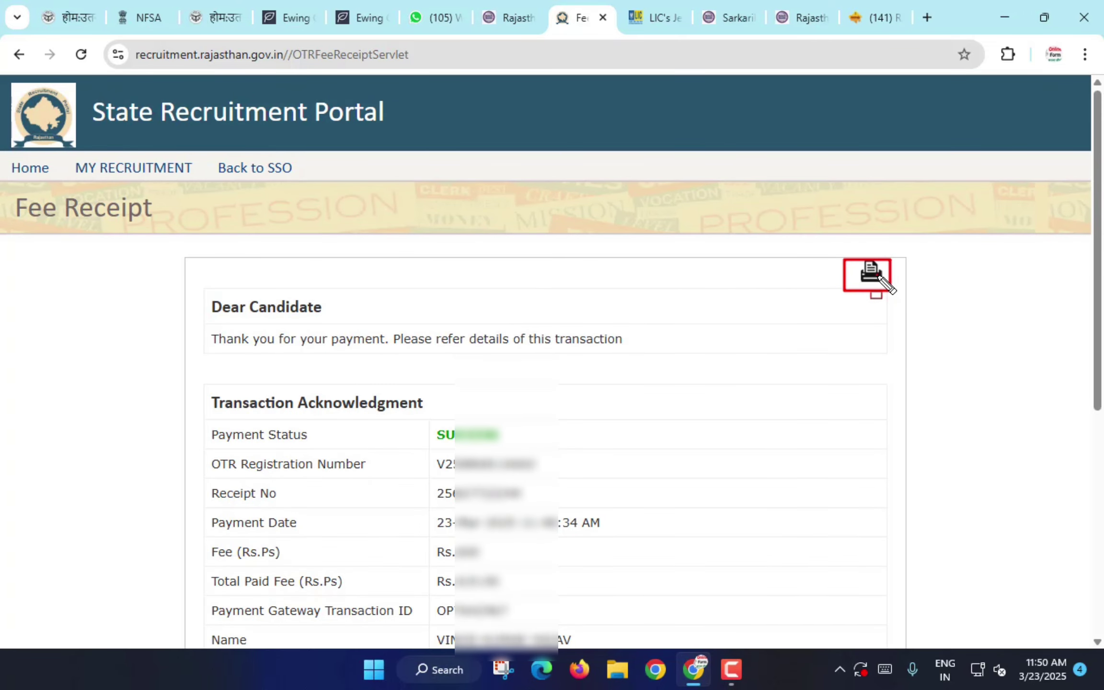
key(Escape)
click(880, 280)
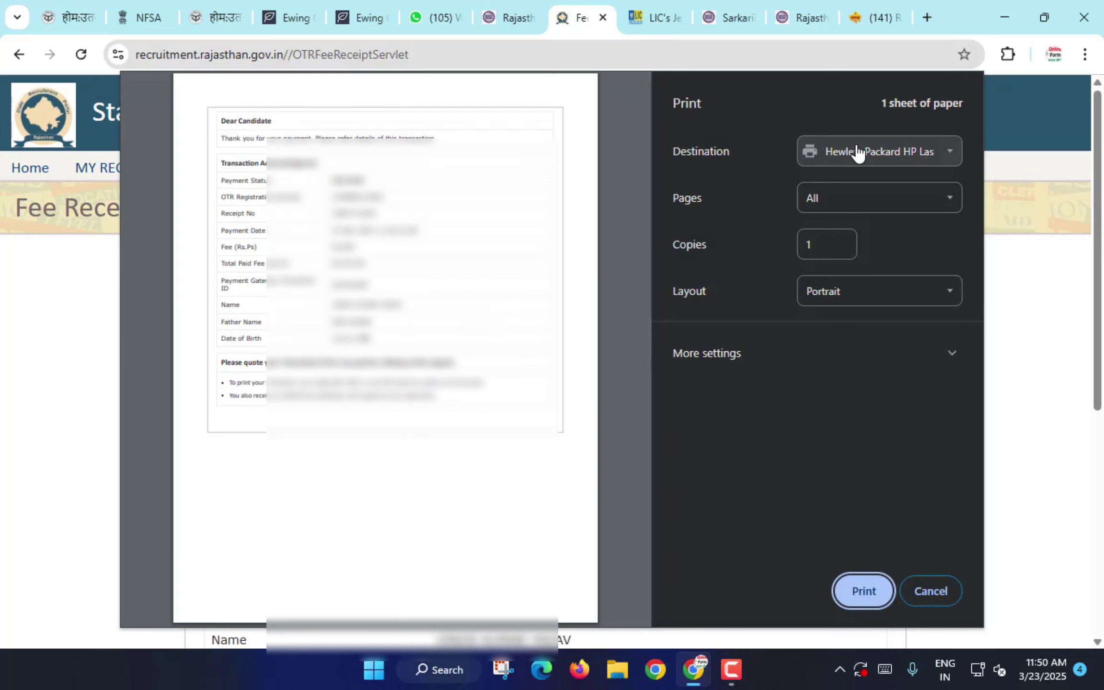
click(858, 152)
click(844, 196)
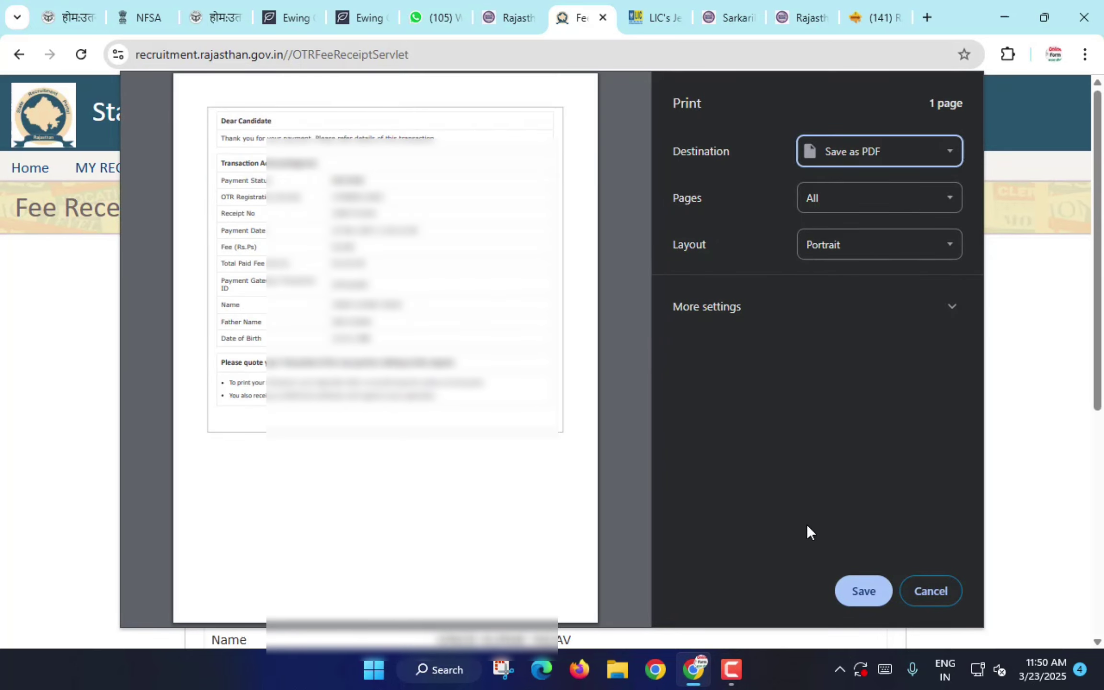
click(863, 591)
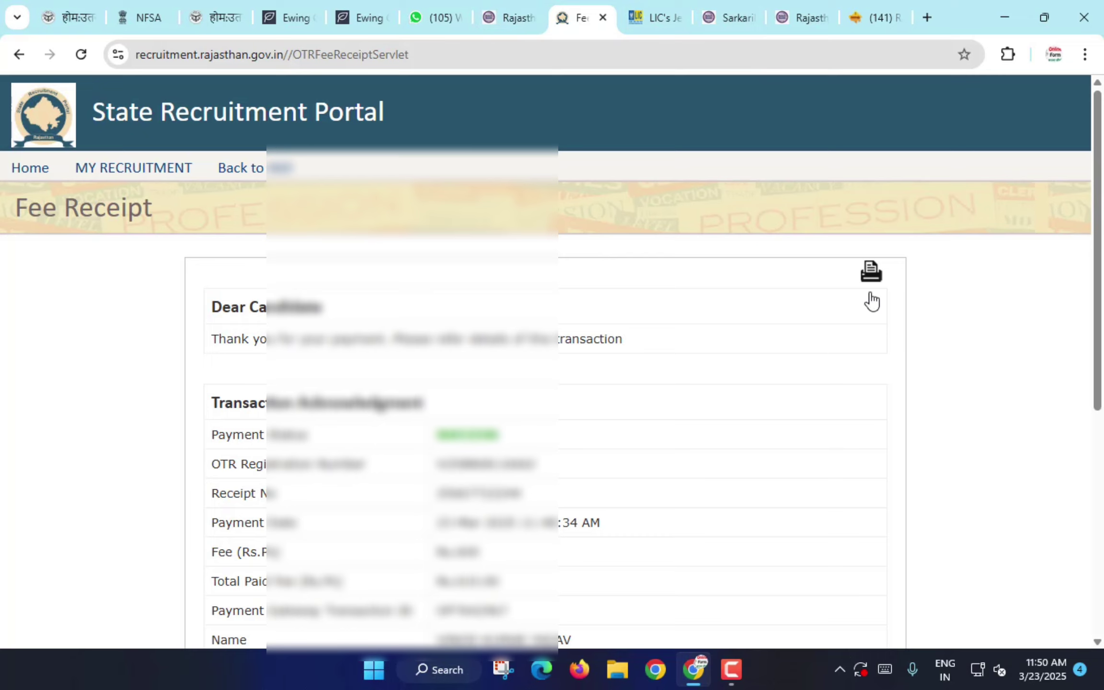
Scroll down the receipt and return to the candidate's profile page
scroll(708, 407, down, 5)
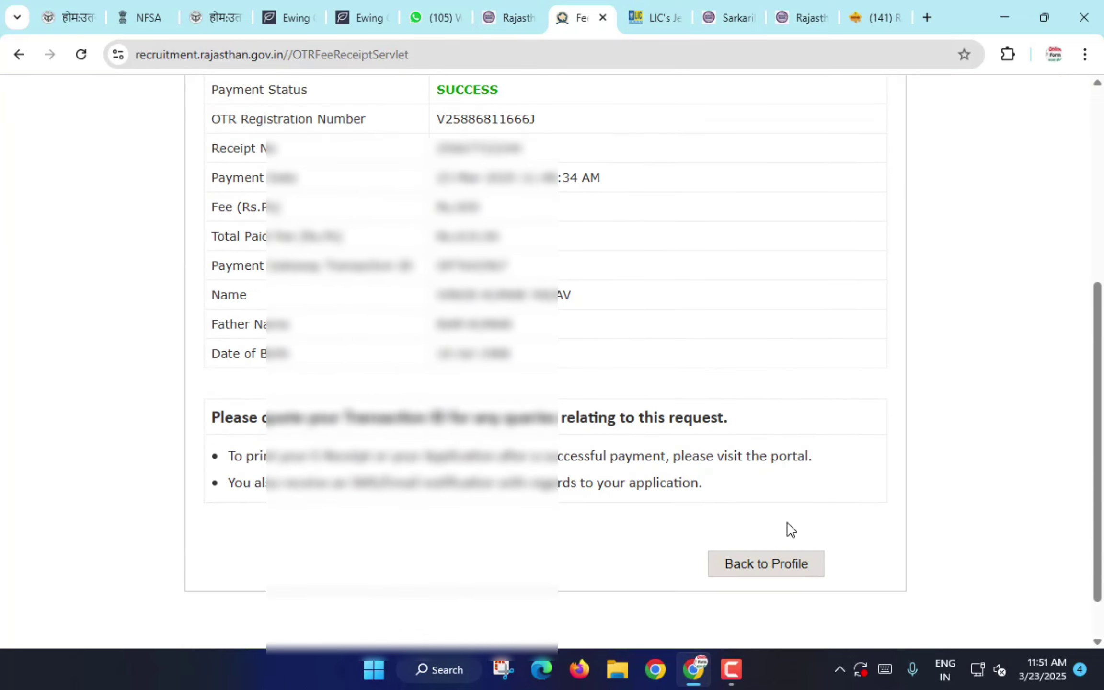
drag(712, 547, 842, 586)
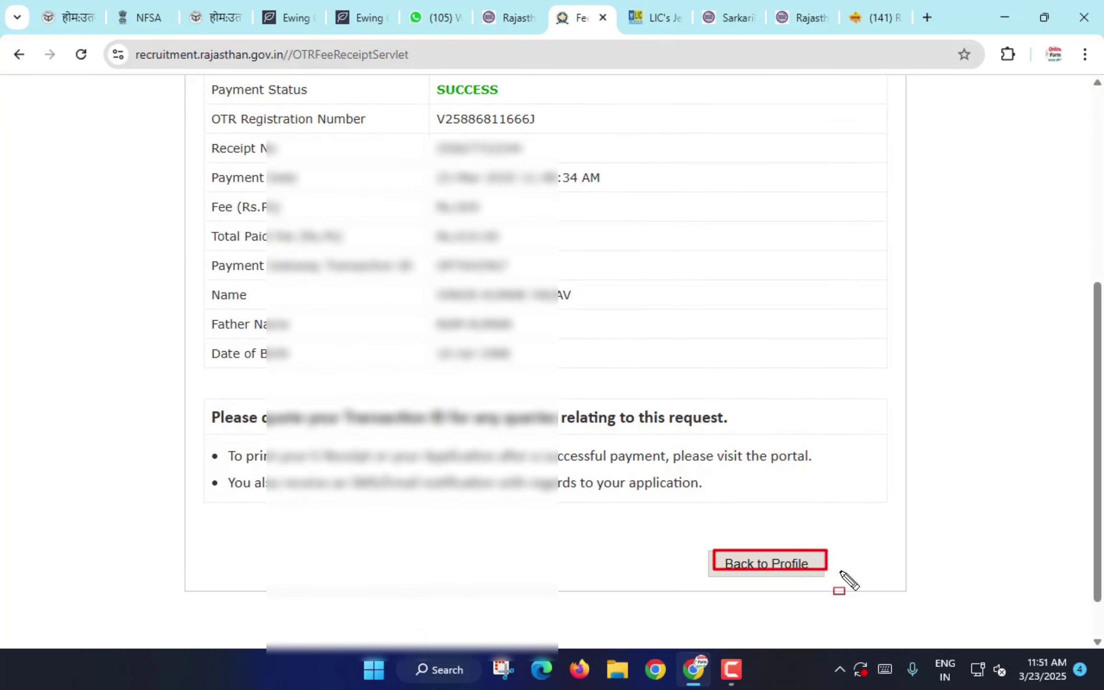
click(796, 568)
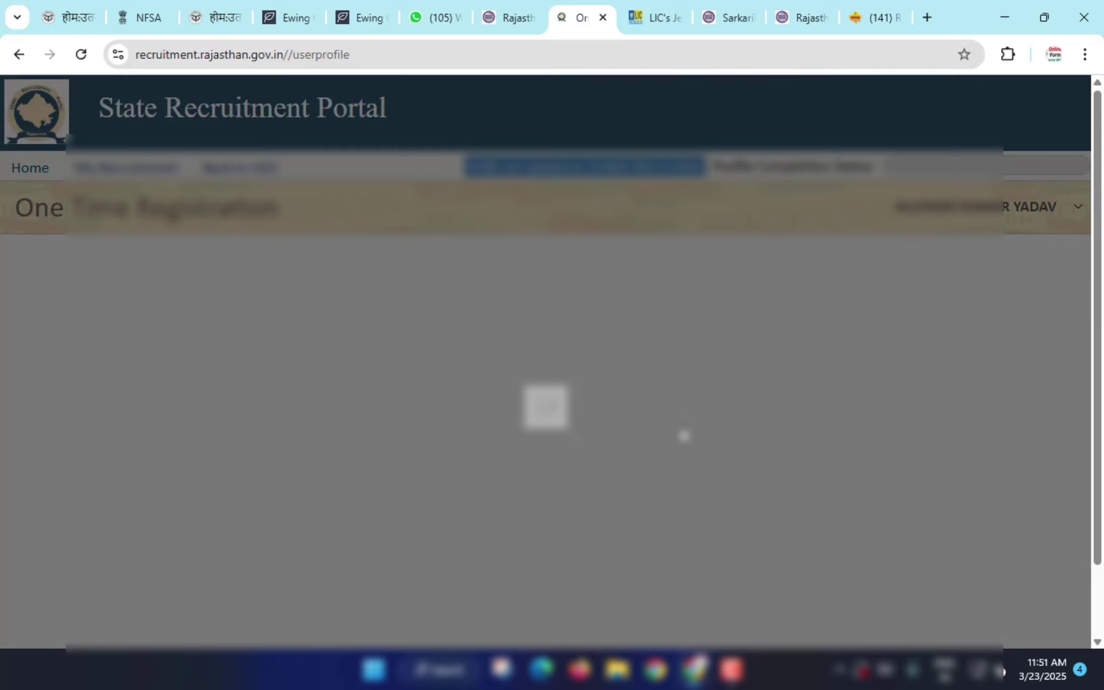
Scroll down the profile and expand the OTR E-KYC section
scroll(546, 424, down, 5)
scroll(545, 424, down, 1)
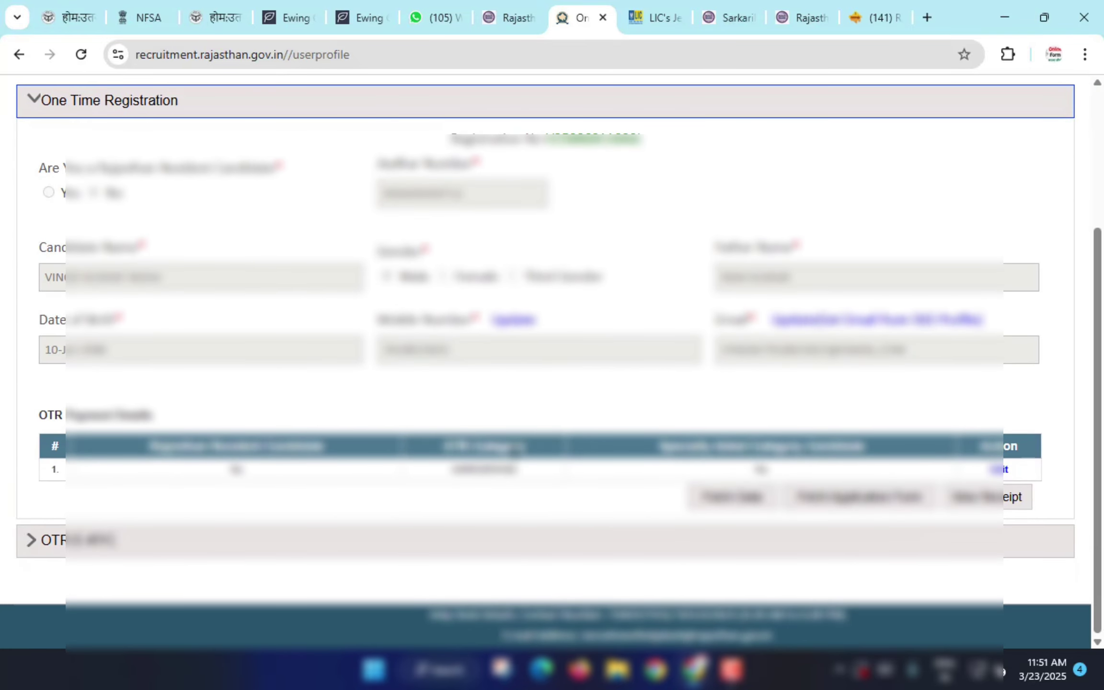
mouse_move(17, 526)
mouse_down()
mouse_move(38, 552)
mouse_move(175, 562)
mouse_up()
key(Escape)
click(61, 547)
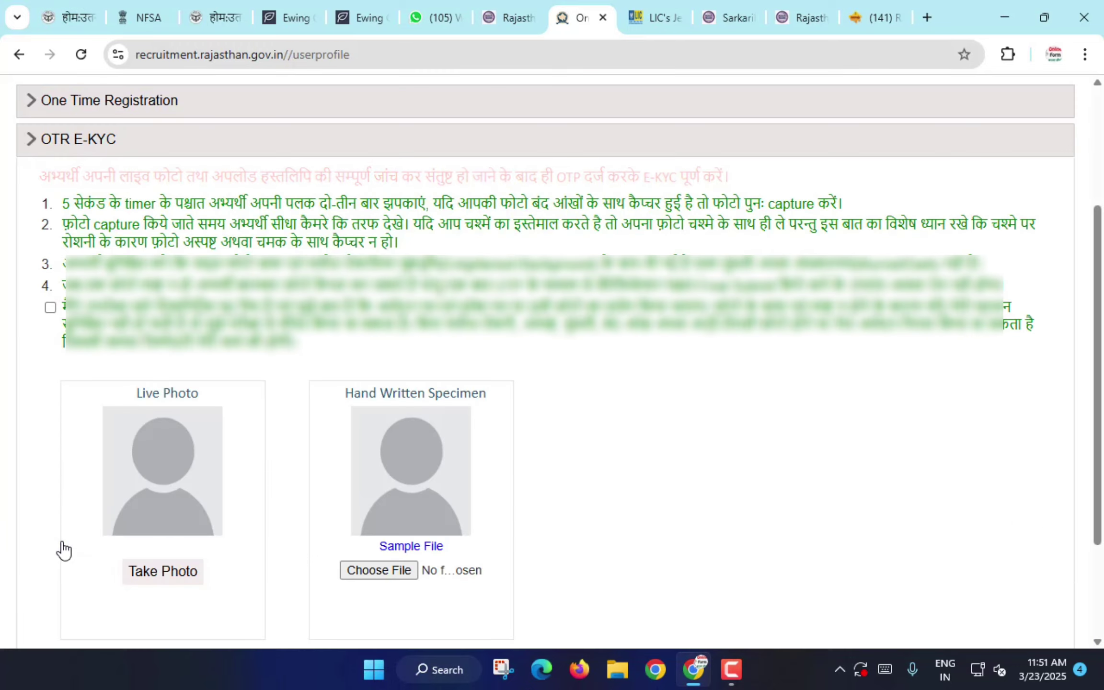
scroll(623, 355, down, 3)
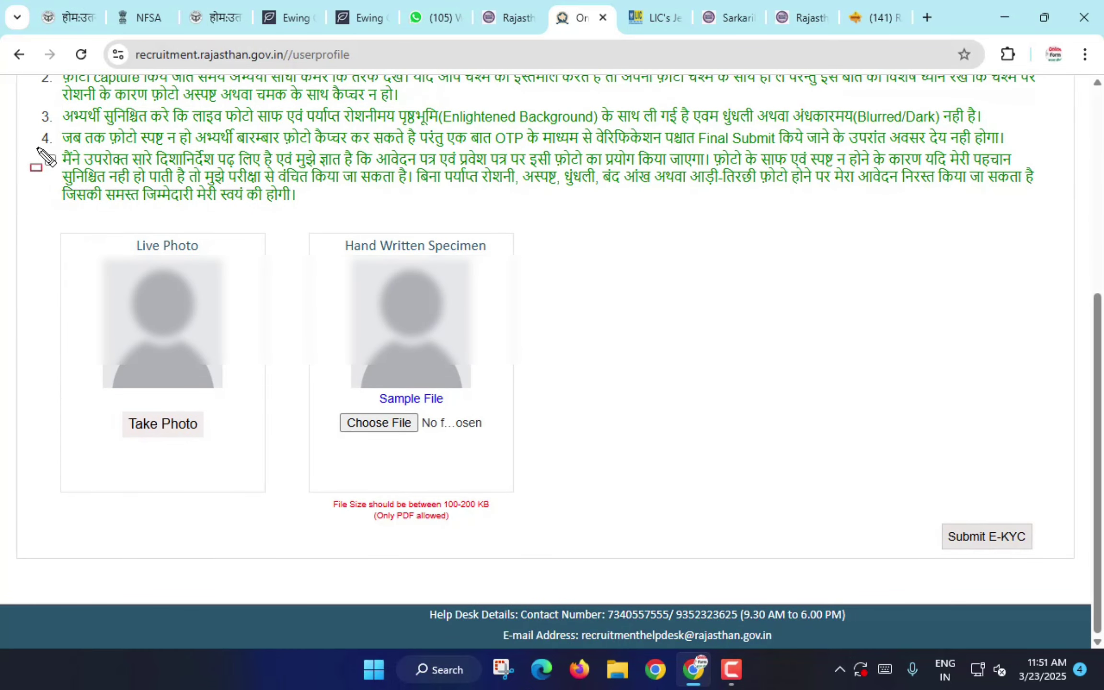
drag(36, 145, 56, 169)
key(Escape)
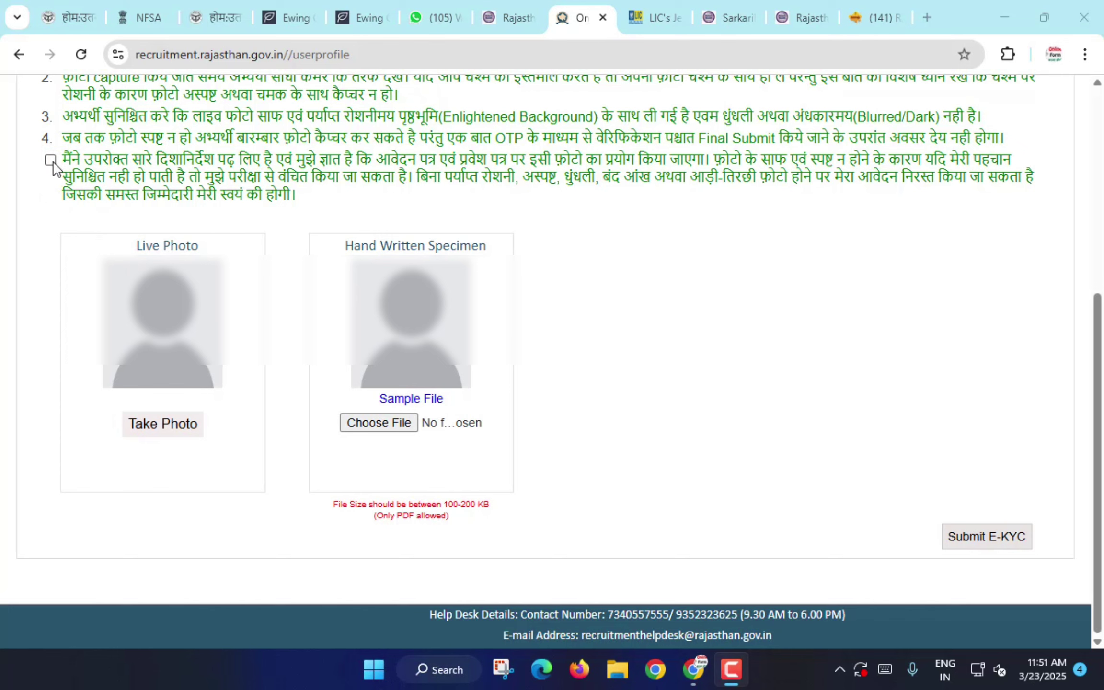
Review the numbered live-photo guidelines and tick the declaration accepting them
scroll(238, 249, up, 3)
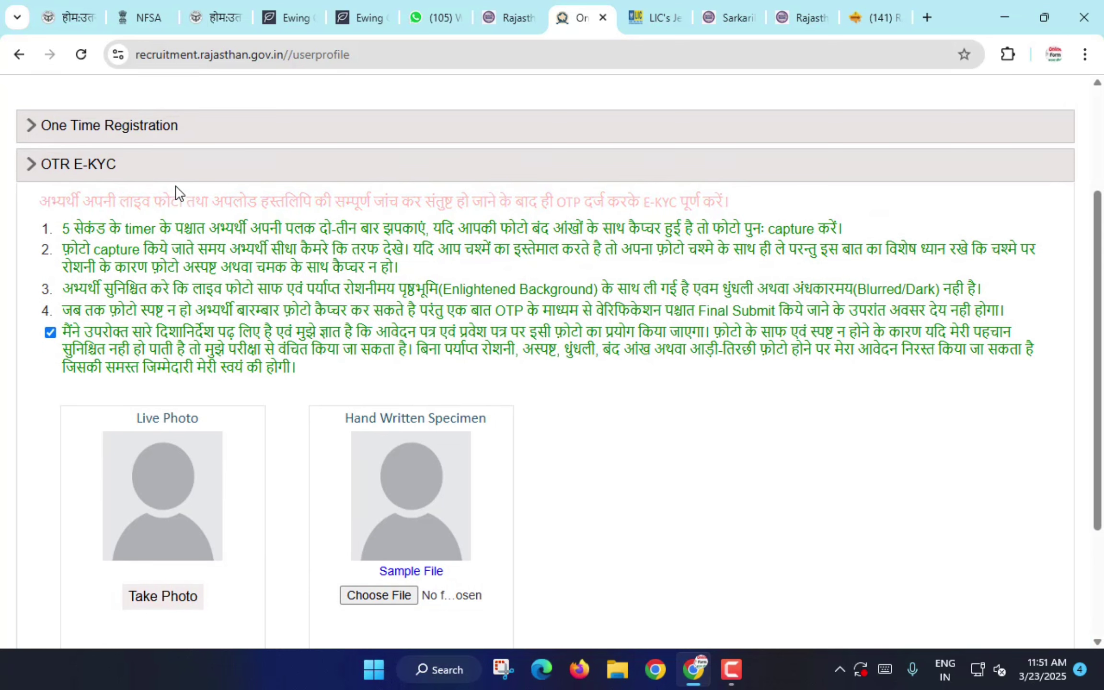
mouse_move(27, 188)
mouse_down()
mouse_move(58, 203)
mouse_move(178, 212)
mouse_move(743, 216)
mouse_up()
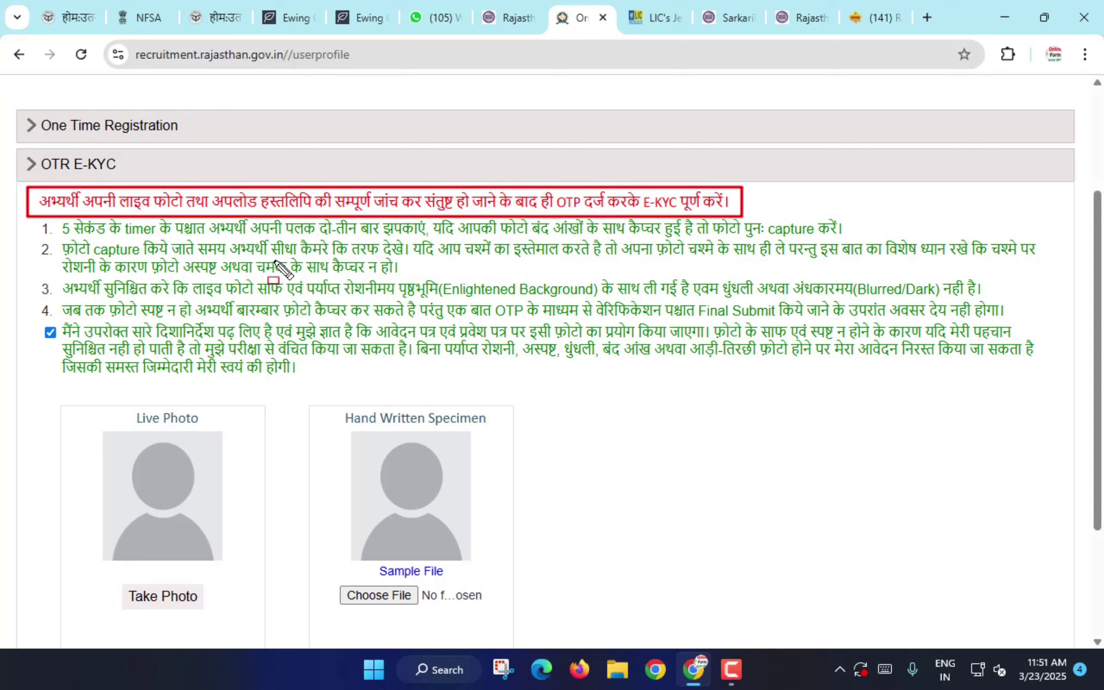
mouse_move(48, 214)
mouse_down()
mouse_move(163, 239)
mouse_move(853, 239)
mouse_up()
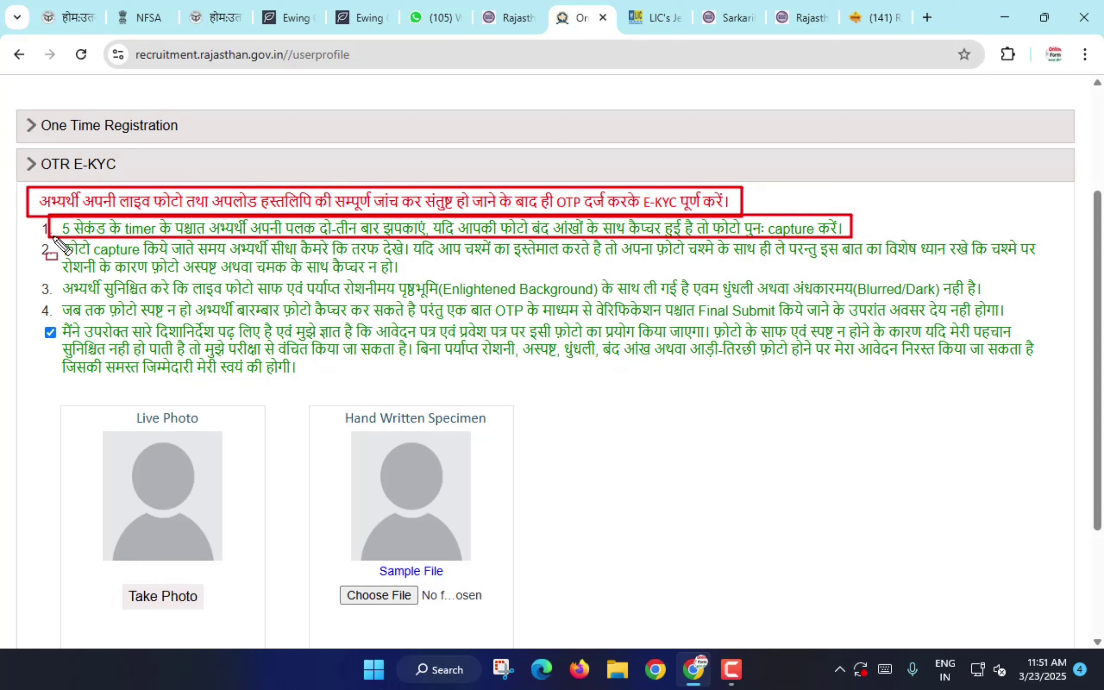
mouse_move(53, 244)
mouse_down()
mouse_move(257, 260)
mouse_move(1015, 259)
mouse_move(1057, 279)
mouse_up()
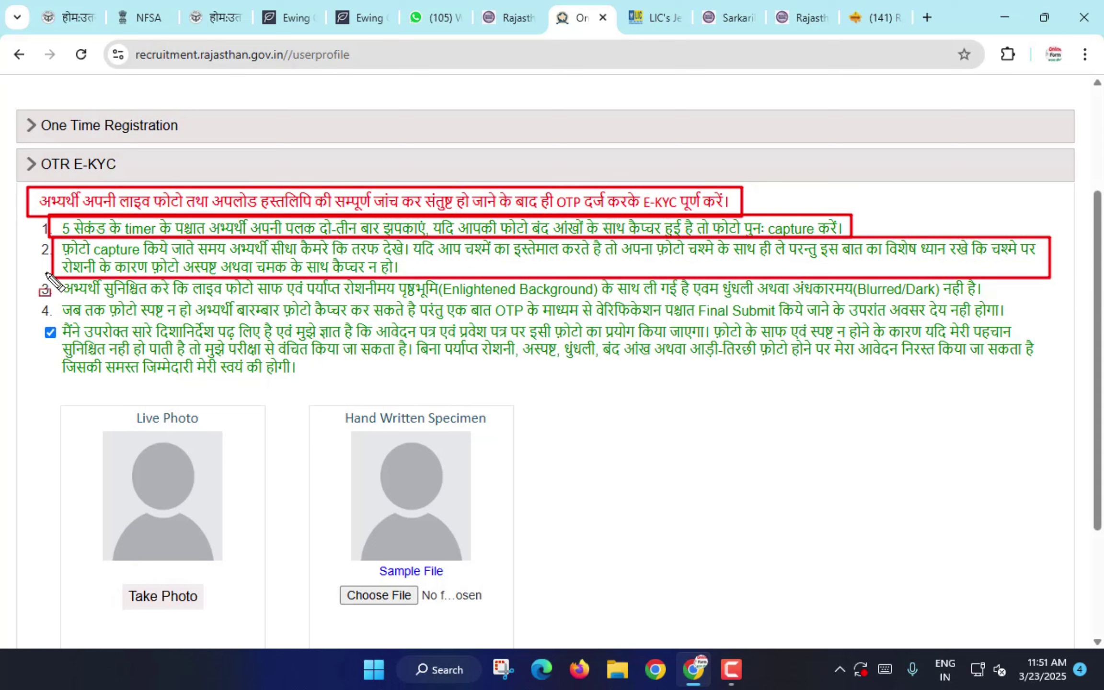
mouse_move(45, 273)
mouse_down()
mouse_move(107, 299)
mouse_move(915, 301)
mouse_move(984, 304)
mouse_move(987, 320)
mouse_up()
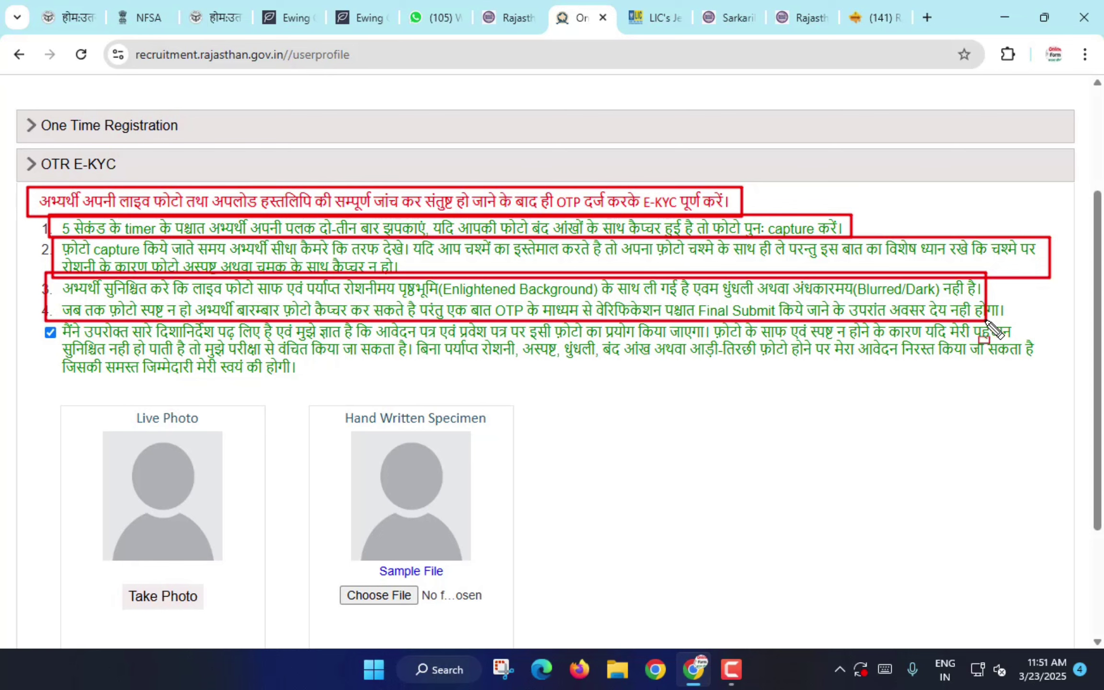
drag(993, 322, 1017, 323)
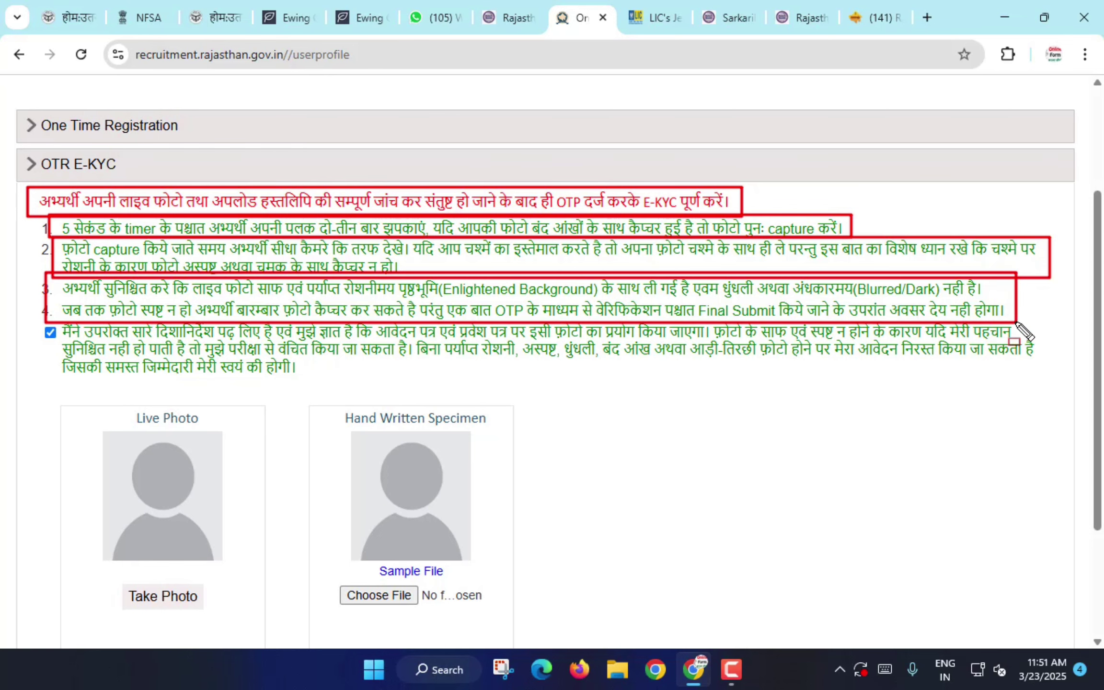
scroll(527, 441, down, 2)
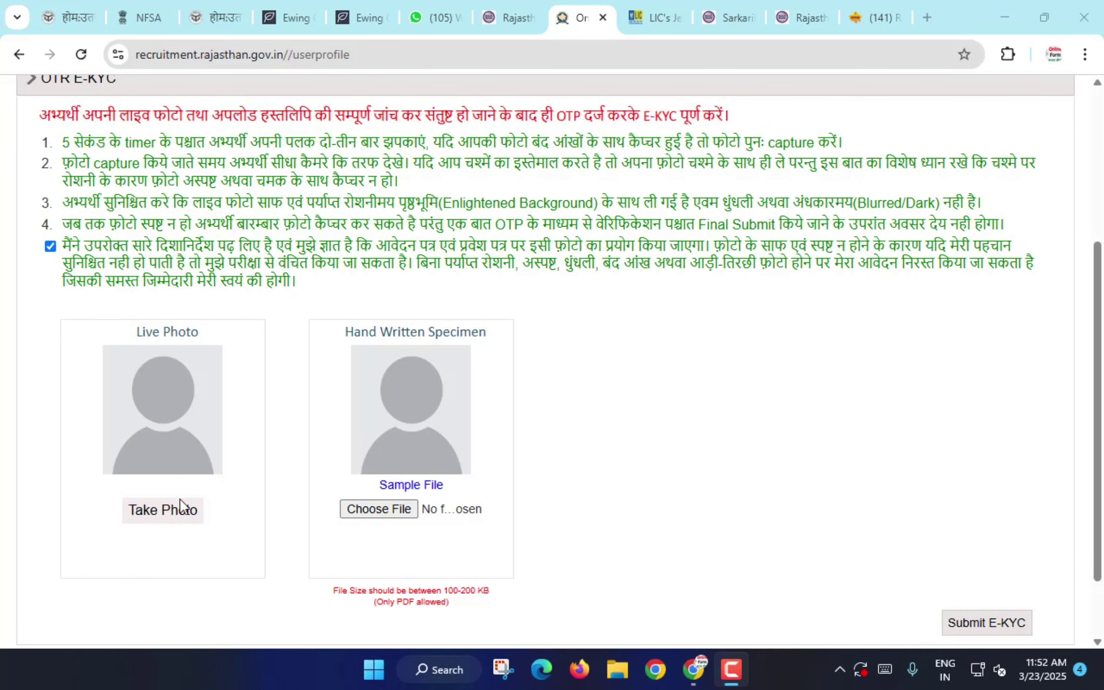
Start Take Photo, allow Chrome camera access while visiting the site, and capture the live photo
mouse_move(108, 489)
mouse_down()
mouse_move(147, 520)
mouse_move(219, 535)
mouse_up()
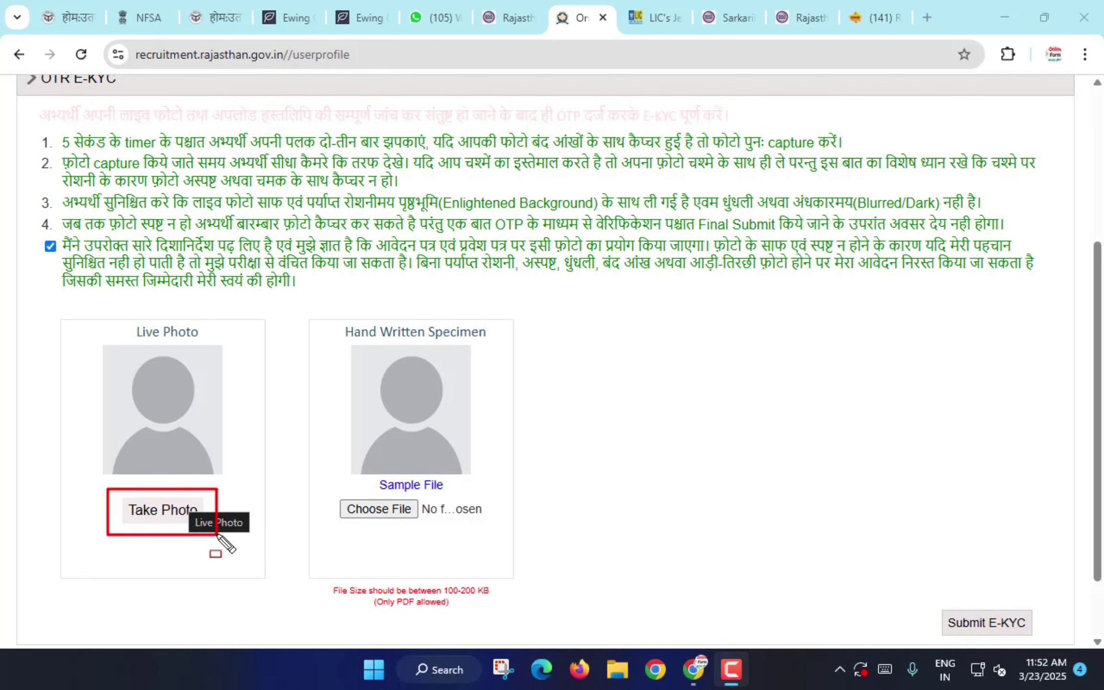
click(155, 509)
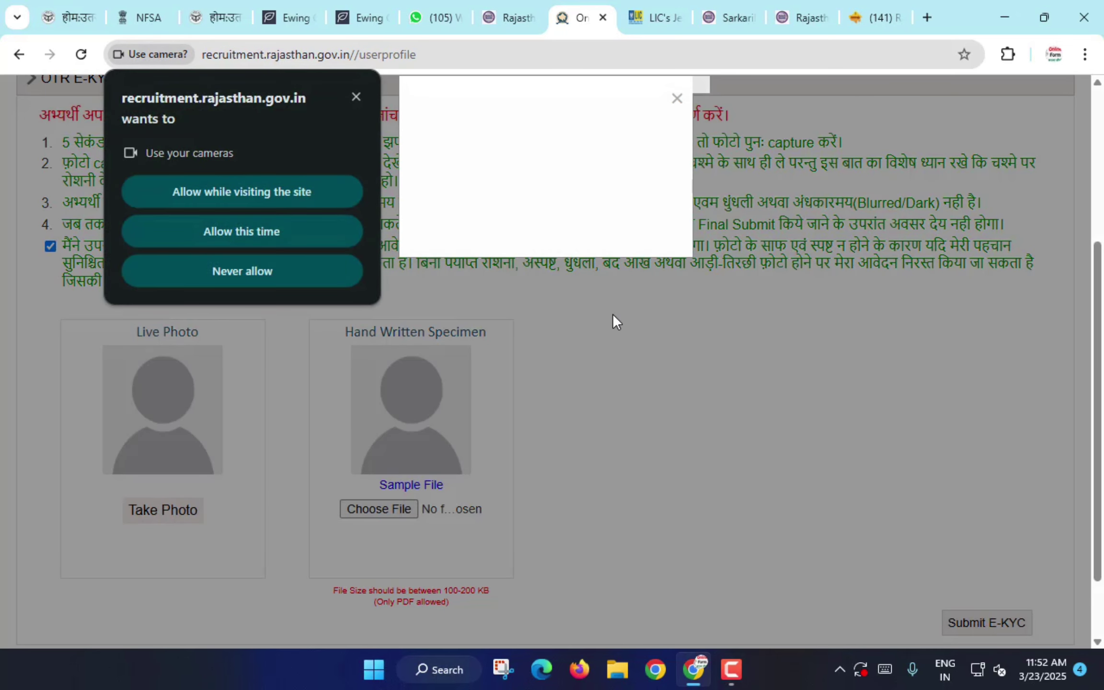
drag(161, 179, 365, 210)
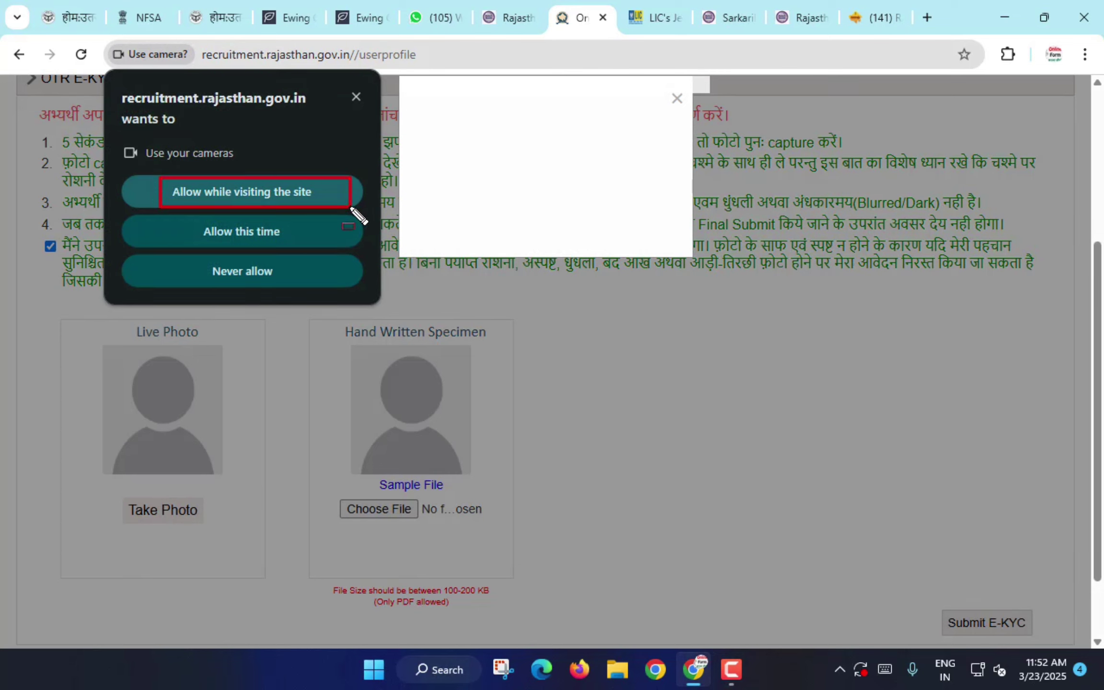
click(271, 192)
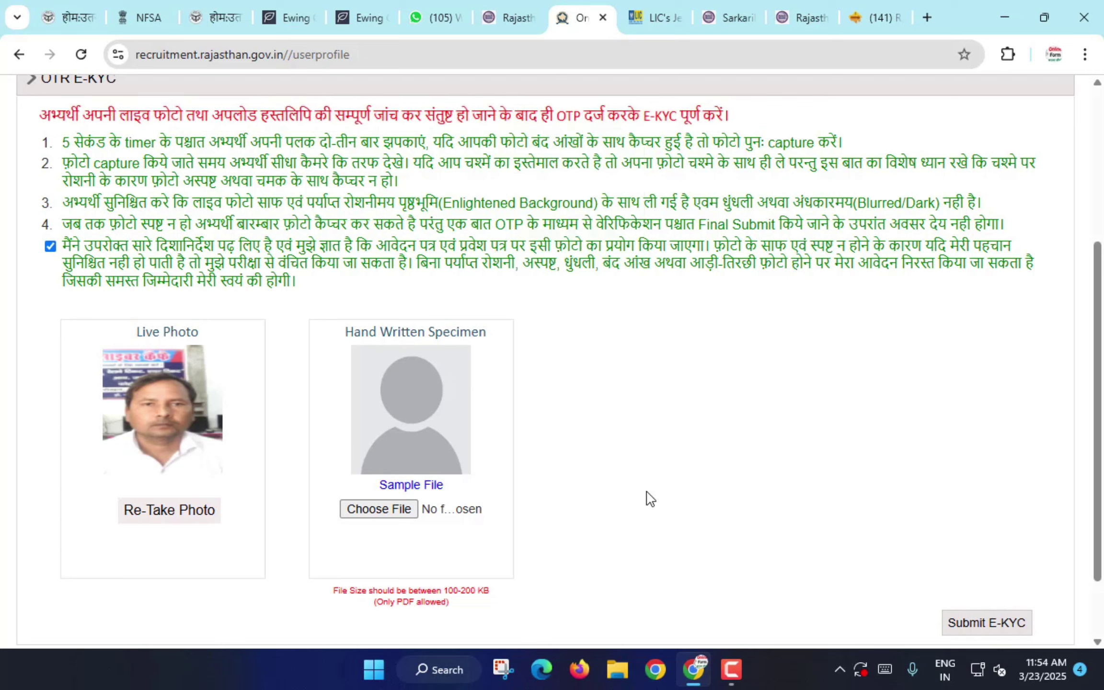
Download the Hand Written Specimen sample file, saving it as specimen.pdf in Downloads
mouse_move(719, 670)
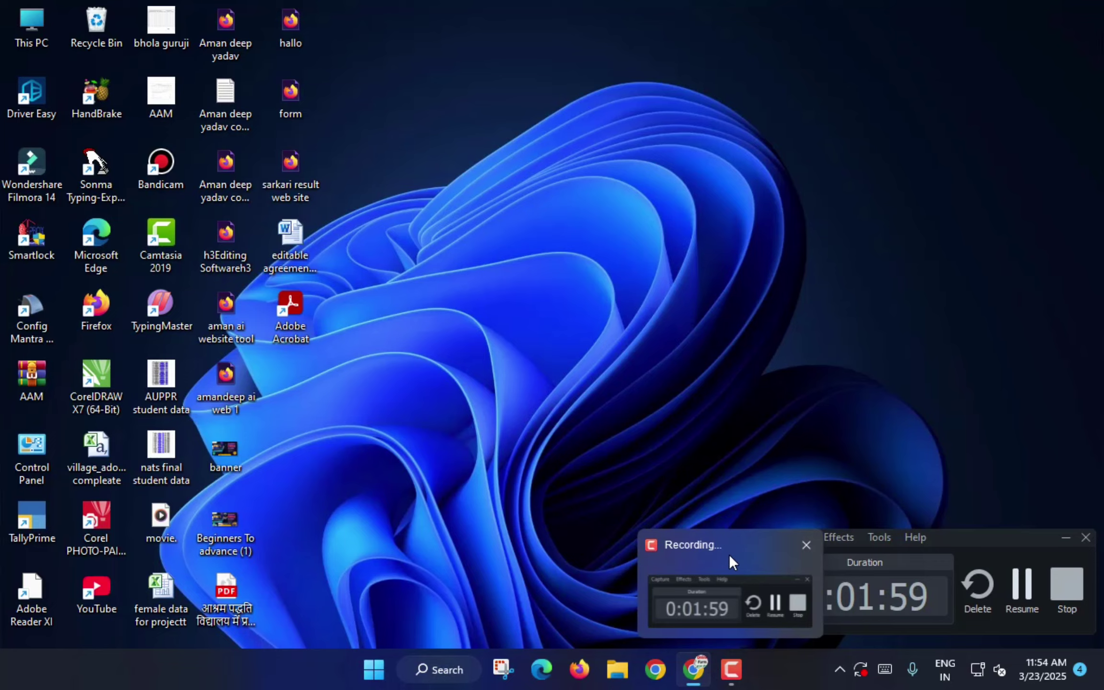
click(730, 559)
click(1021, 580)
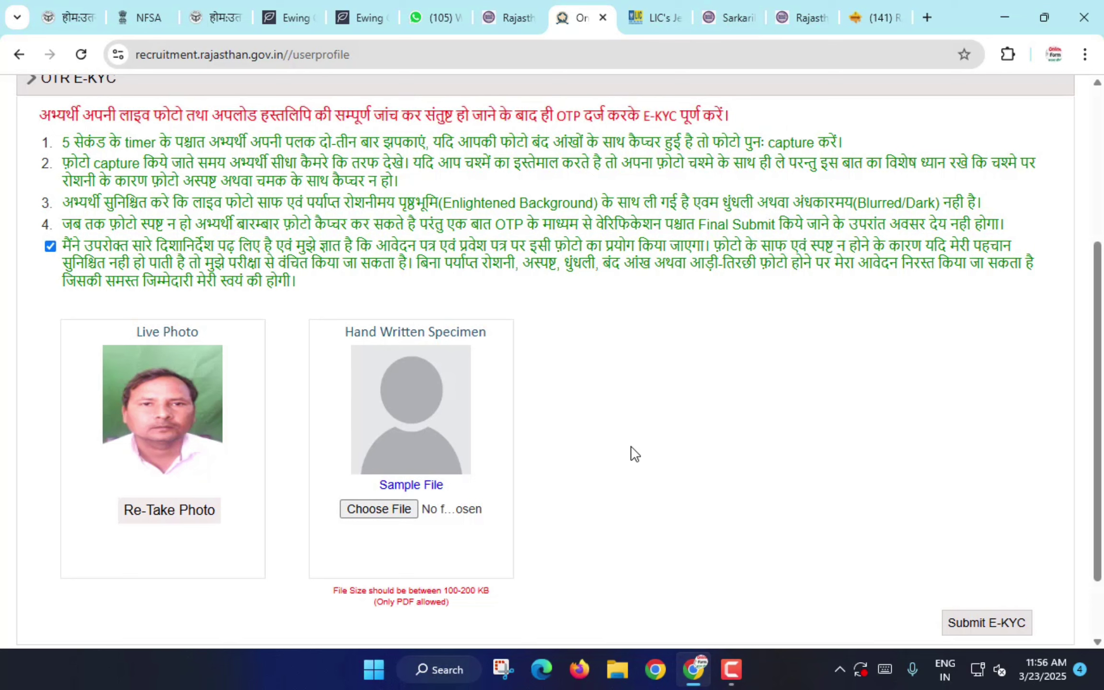
mouse_move(329, 317)
mouse_down()
mouse_move(367, 336)
mouse_move(496, 345)
mouse_up()
drag(372, 477, 478, 518)
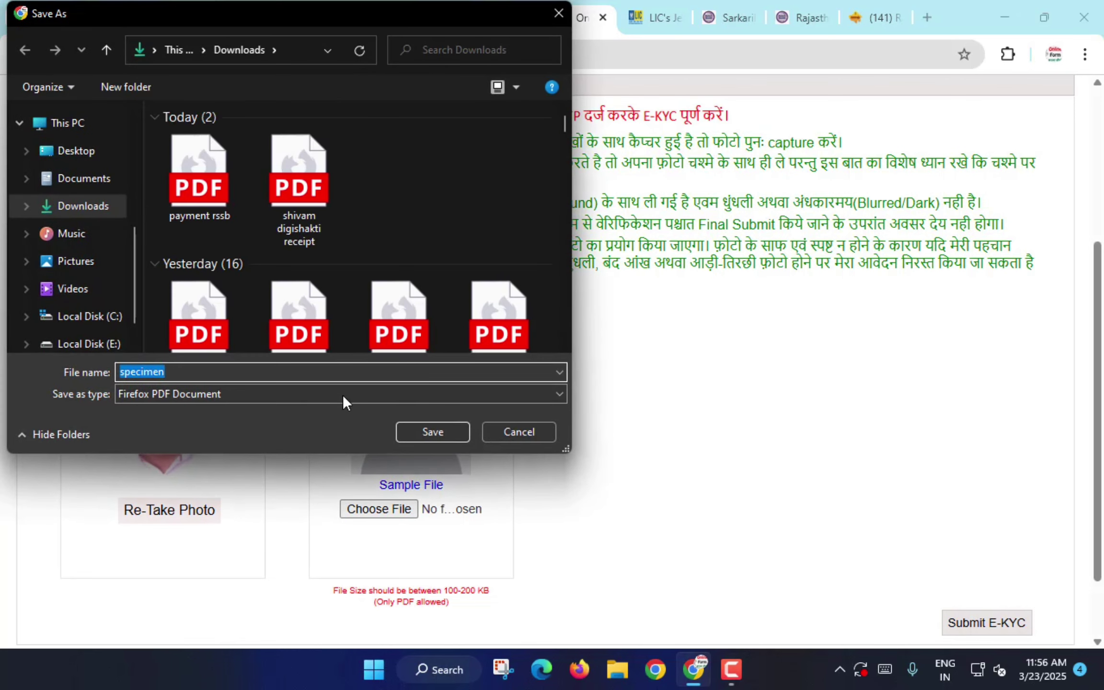
click(449, 431)
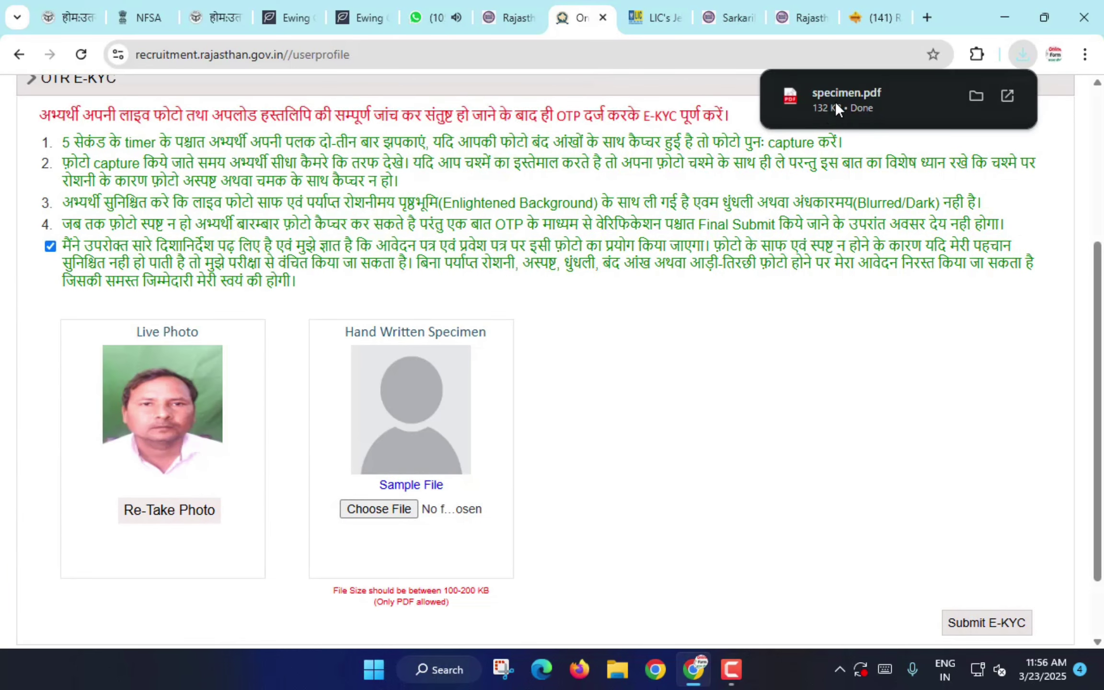
Open the downloaded specimen.pdf in Chrome's PDF viewer and scroll through it
click(847, 92)
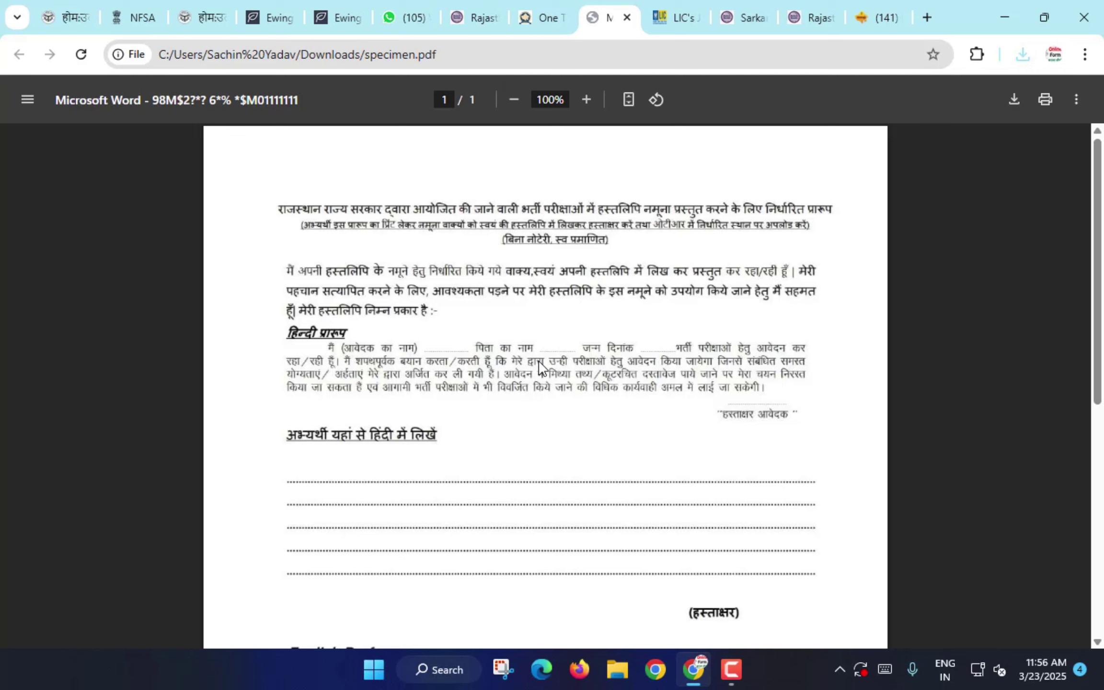
scroll(540, 368, down, 6)
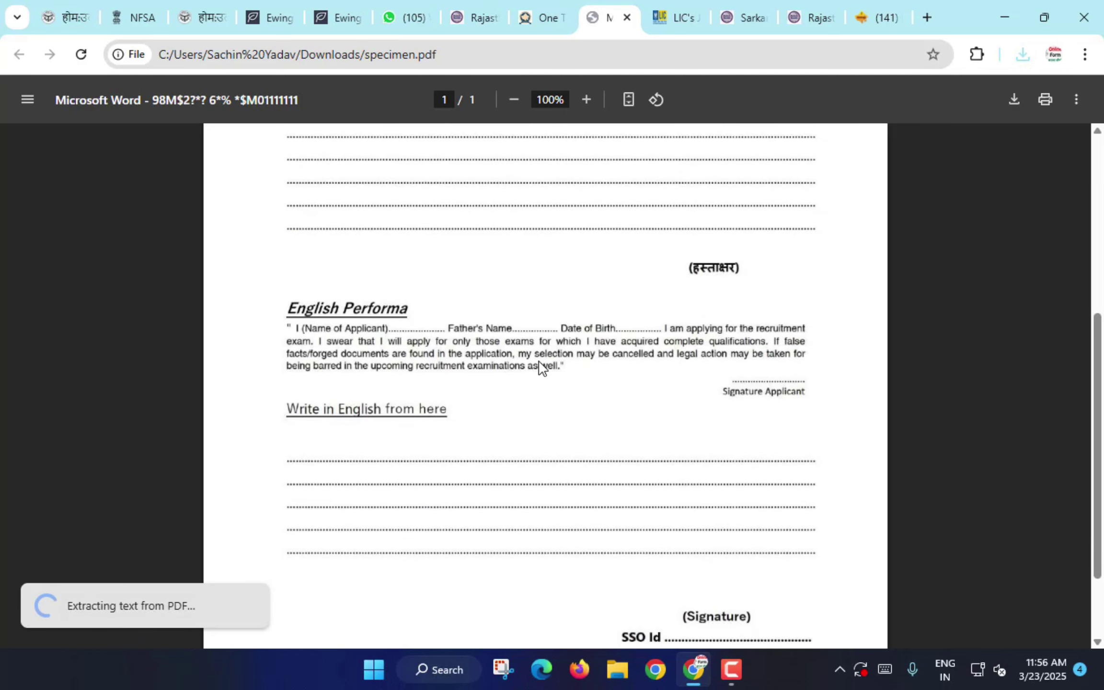
scroll(540, 369, down, 2)
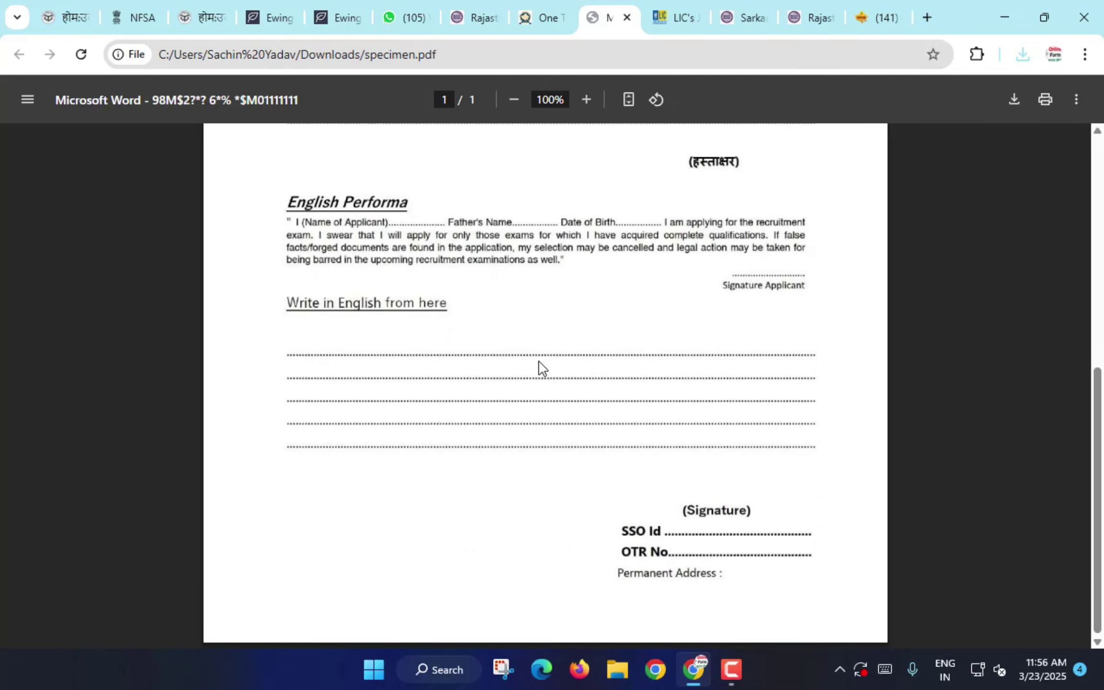
scroll(540, 368, up, 8)
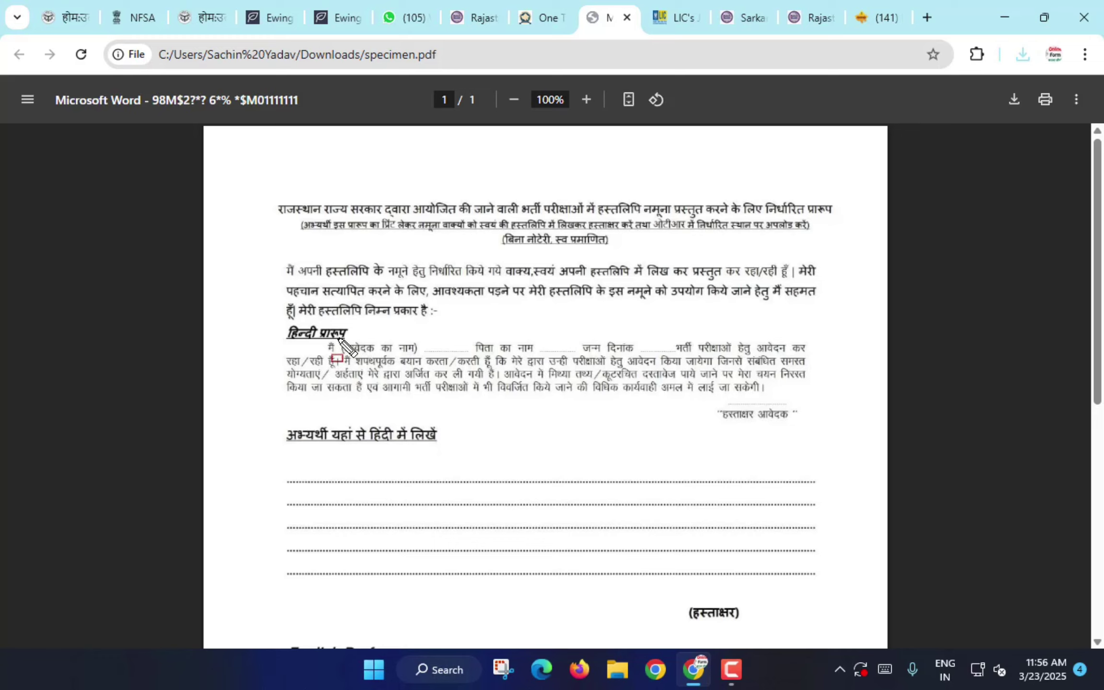
Review the Hindi and English sections, then bring up the print dialog for the HP printer on A4
drag(415, 341, 466, 355)
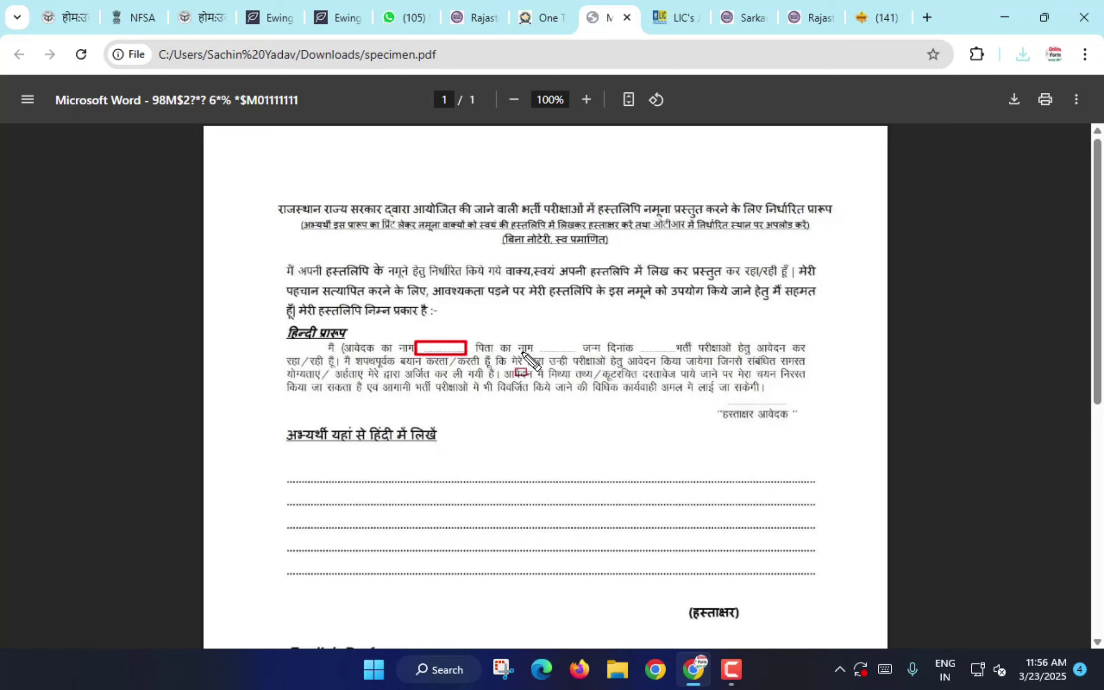
mouse_move(530, 341)
mouse_down()
mouse_move(556, 354)
mouse_move(673, 350)
mouse_up()
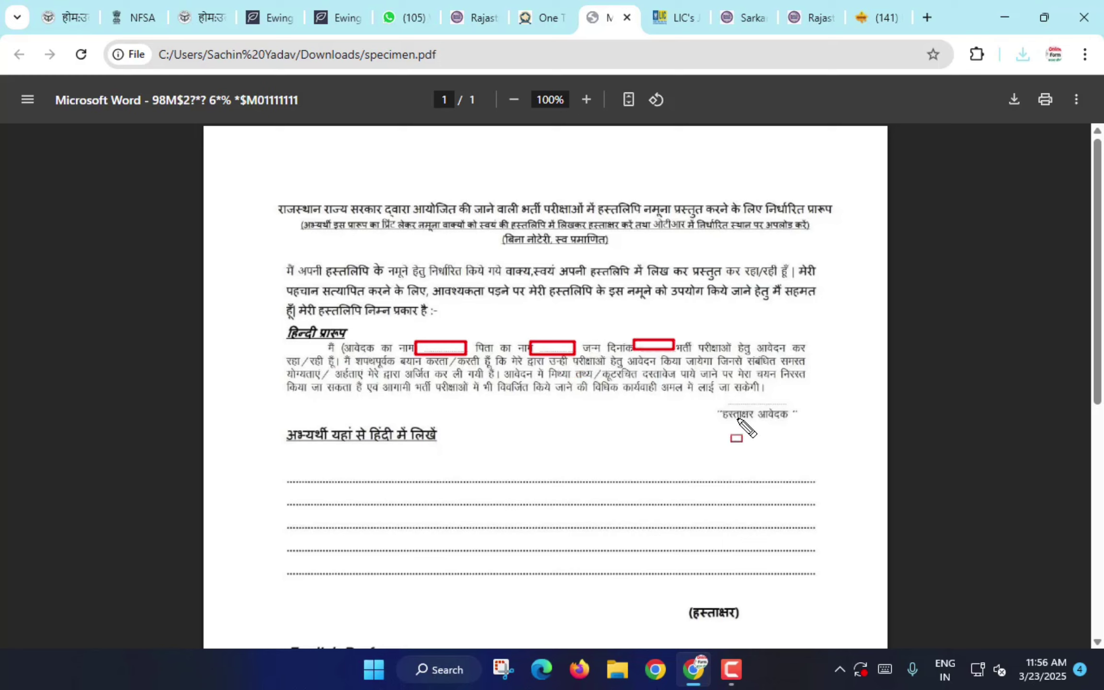
drag(714, 393, 796, 412)
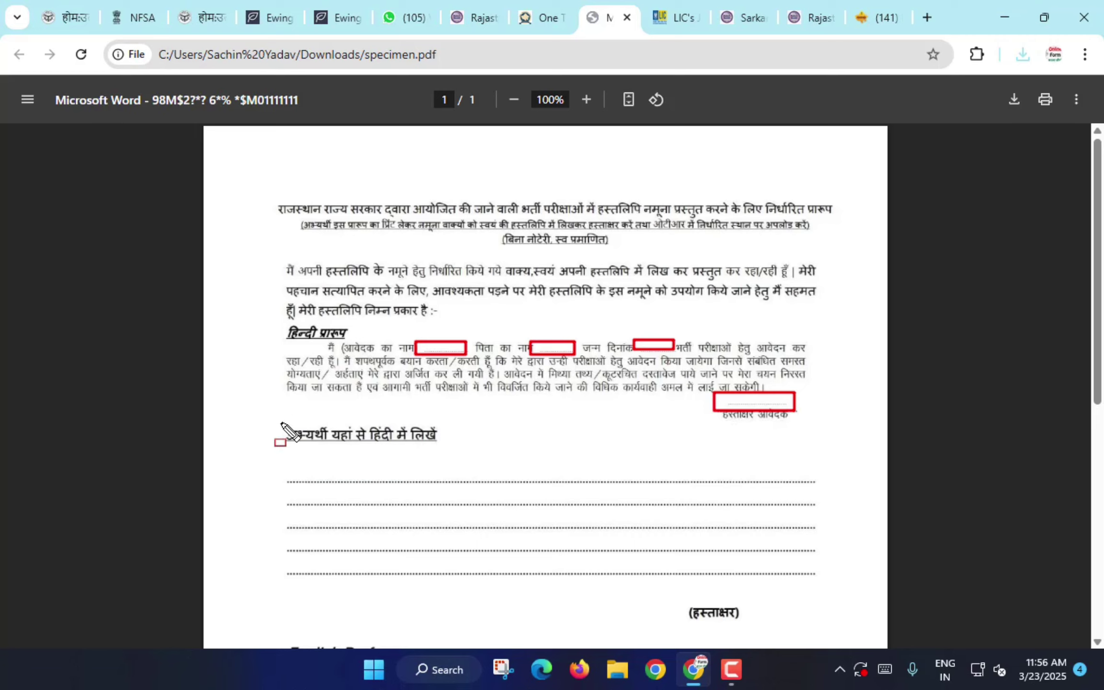
mouse_move(282, 423)
mouse_down()
mouse_move(298, 448)
mouse_move(447, 450)
mouse_up()
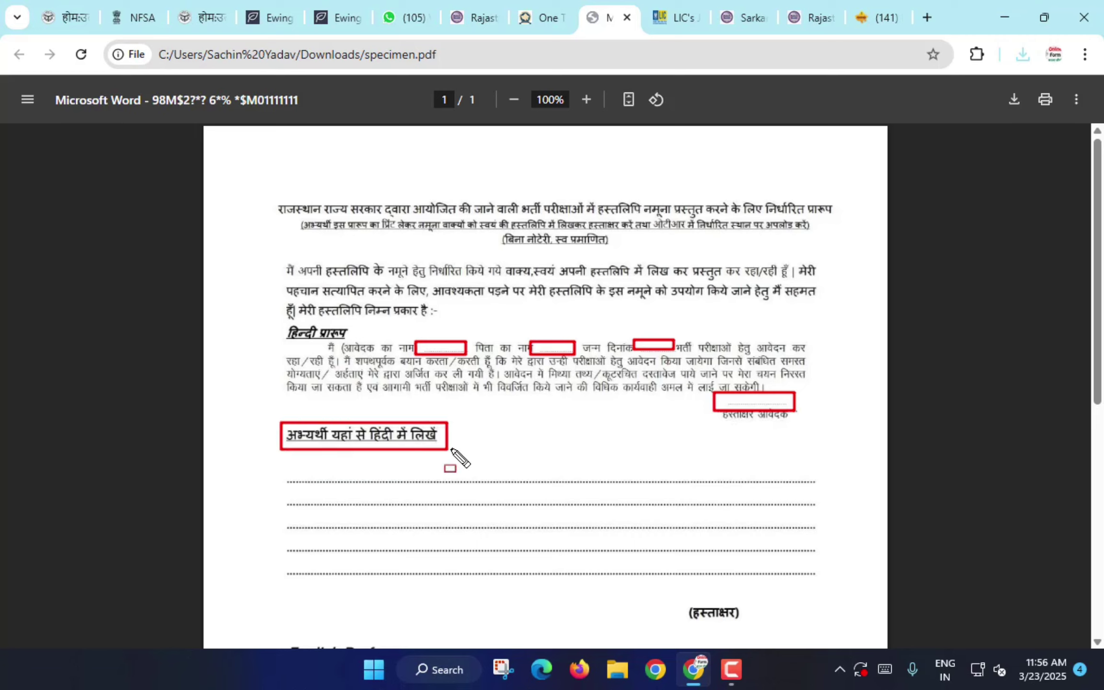
key(Escape)
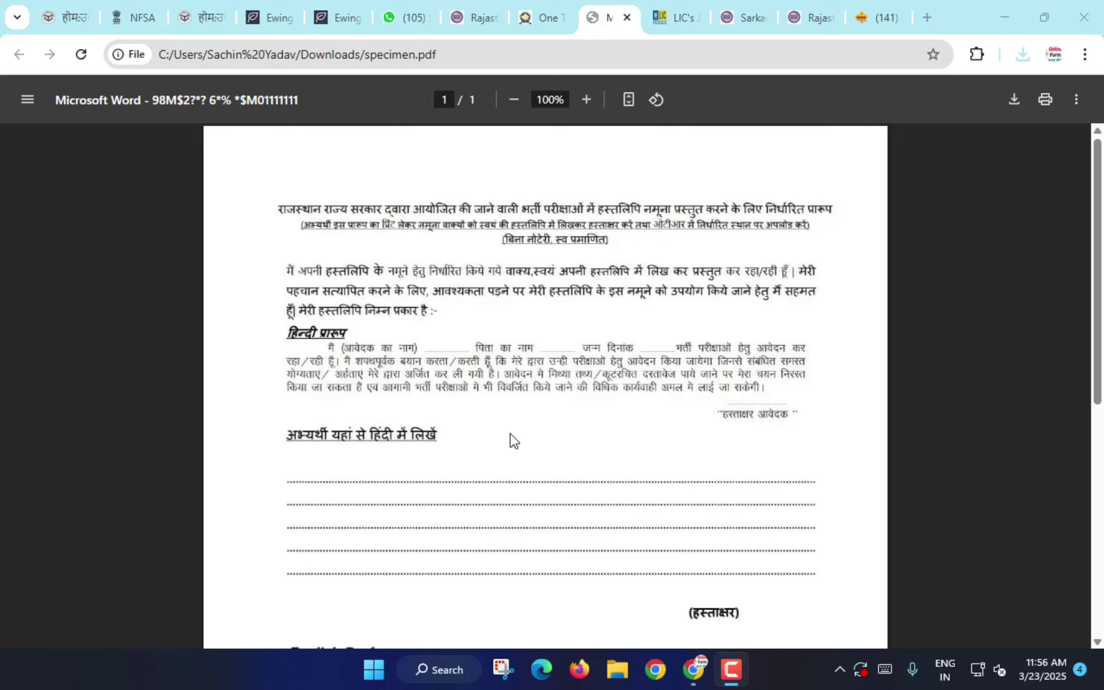
scroll(530, 434, down, 6)
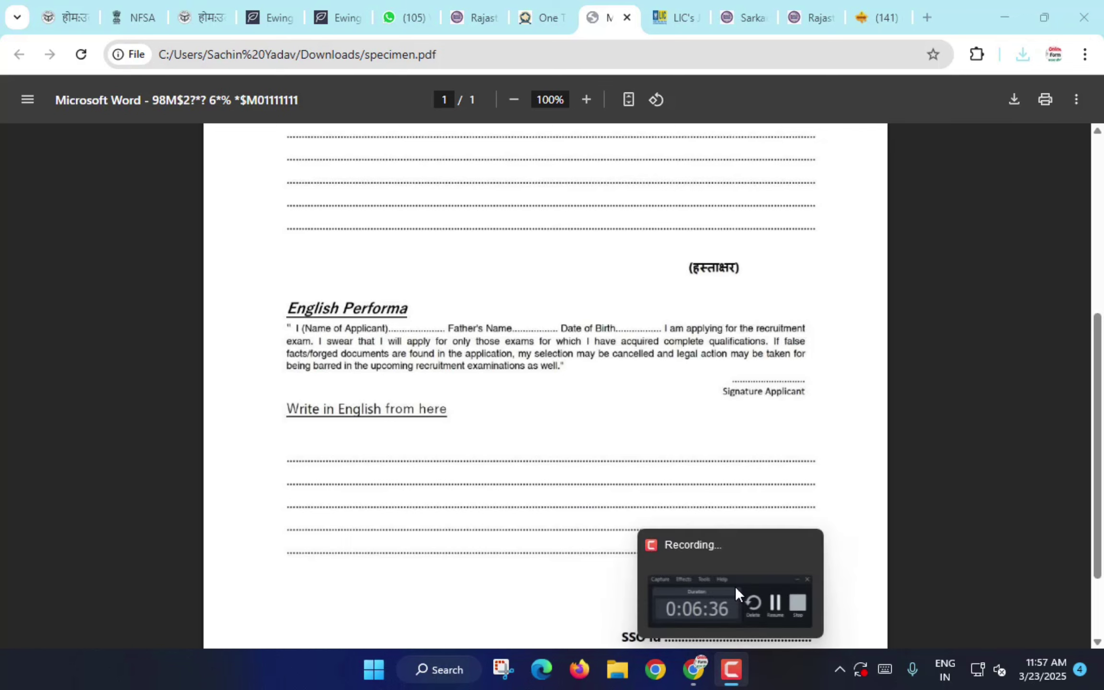
click(735, 585)
Print the one-page specimen form on the HP printer with A4 settings
key(ctrl+p)
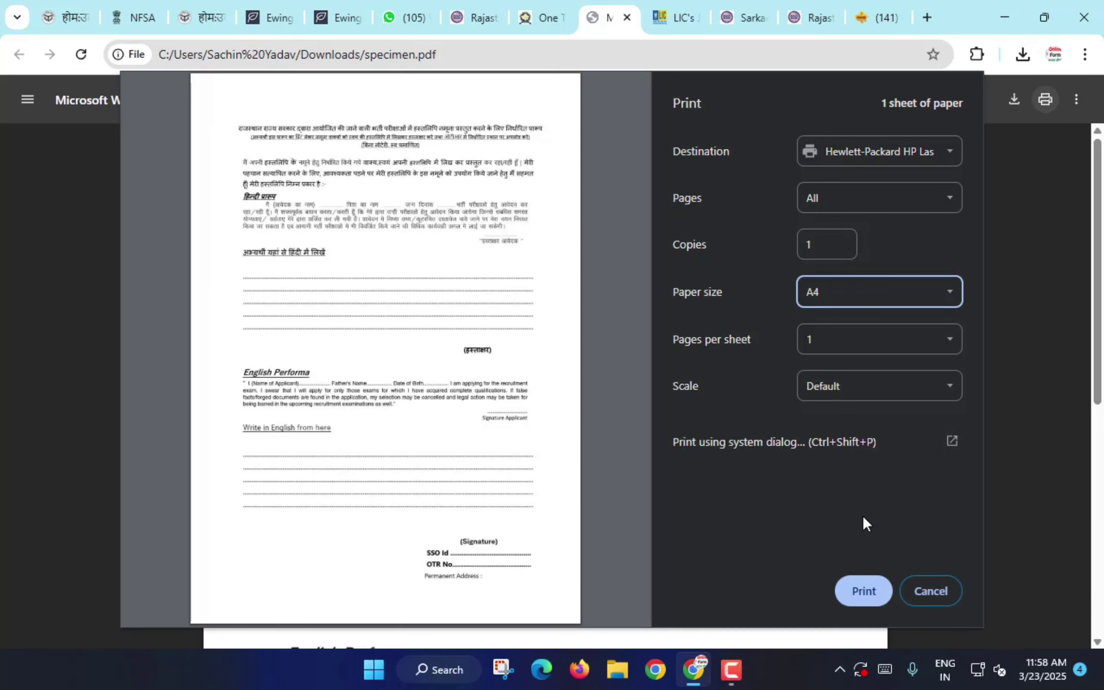
click(861, 593)
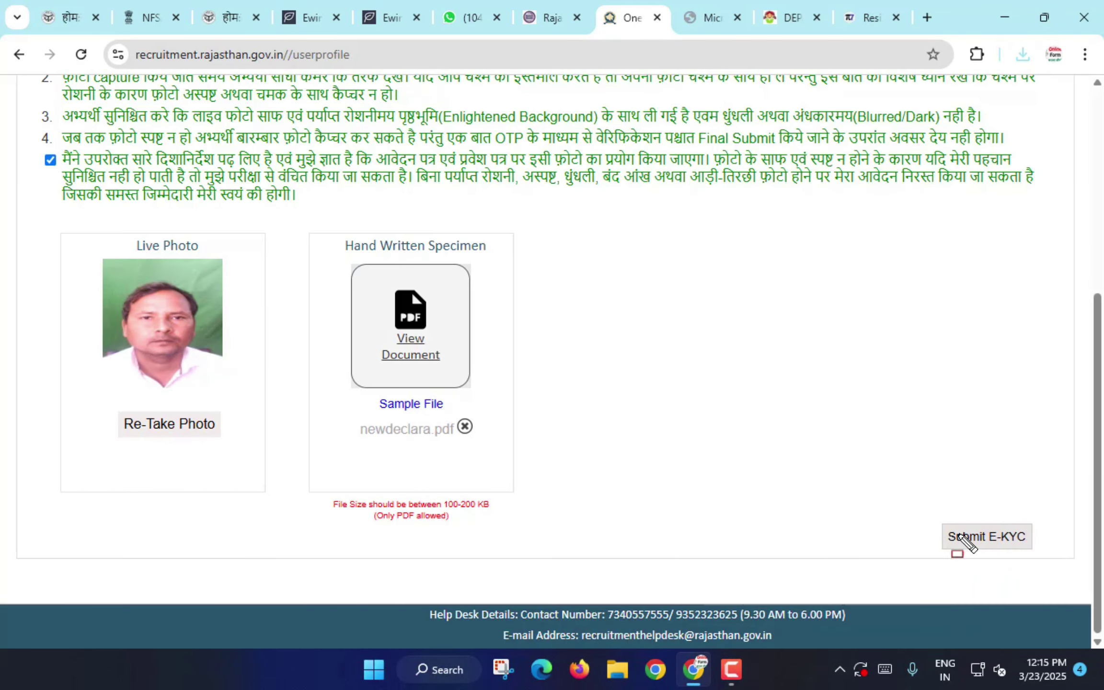
Start the e-KYC submission, confirm the photo and specimen are the applicant's own, and request an OTP
mouse_move(937, 517)
mouse_down()
mouse_move(959, 546)
mouse_move(1061, 564)
mouse_up()
key(Escape)
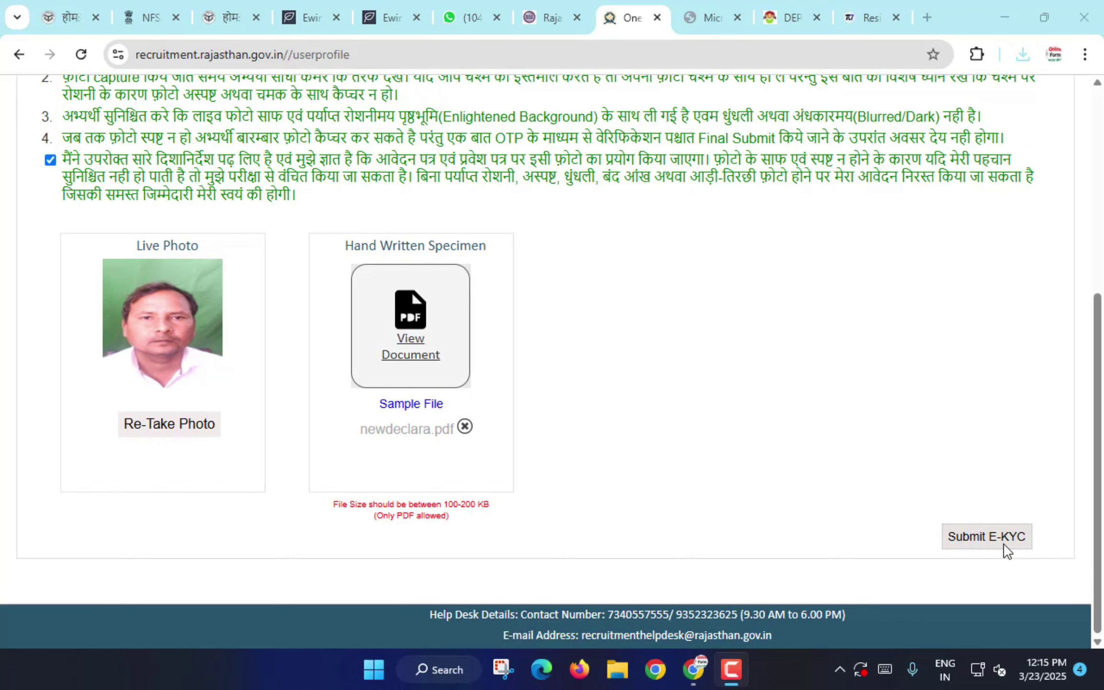
click(988, 538)
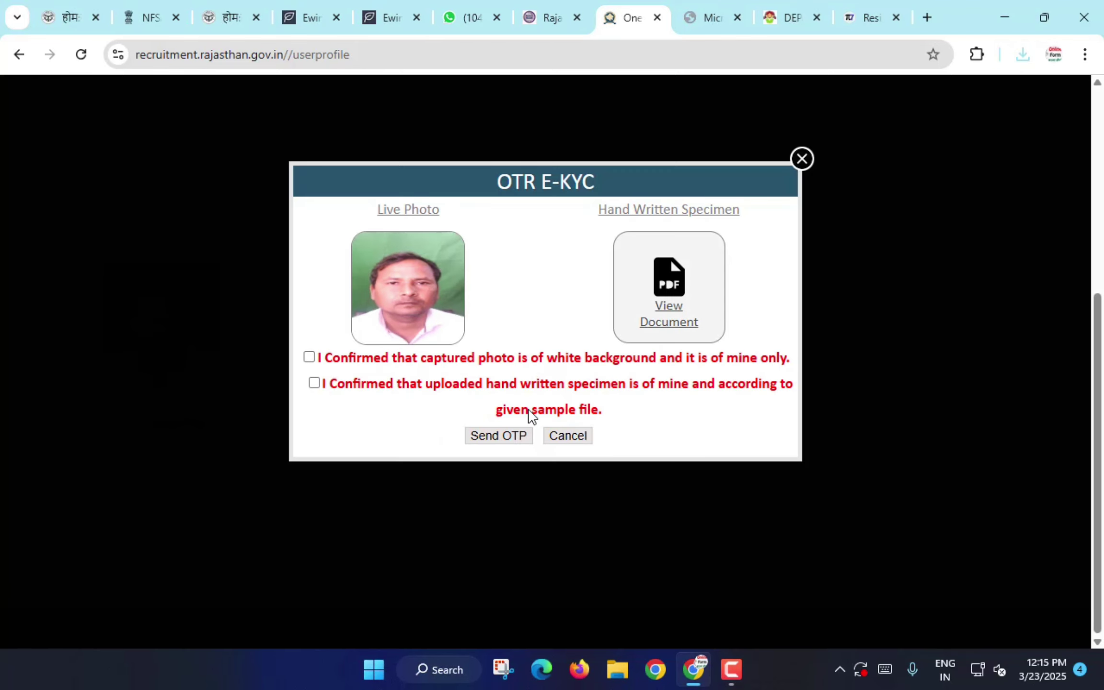
click(310, 359)
click(314, 383)
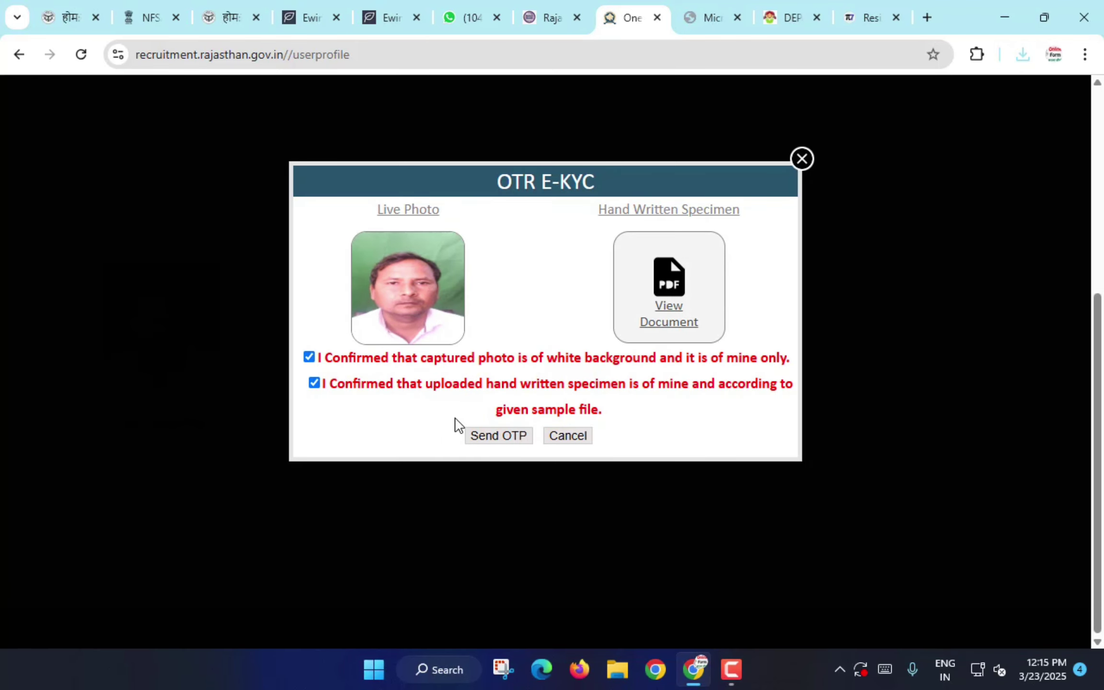
click(496, 436)
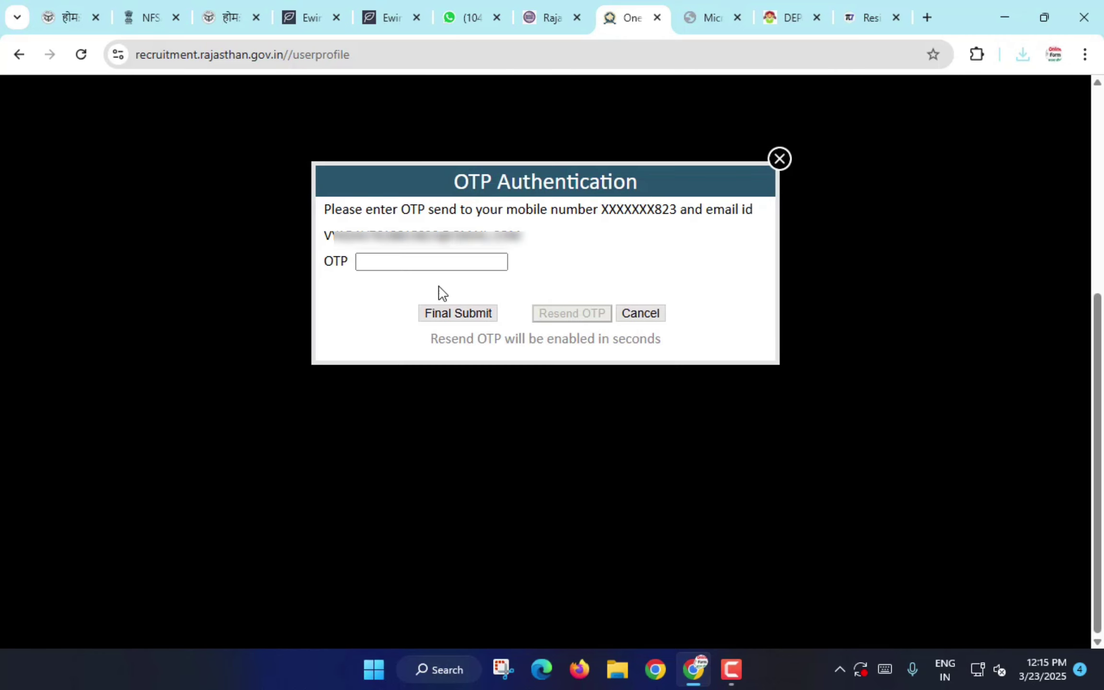
Enter and submit the received OTP, then dismiss the verified and success messages
click(388, 263)
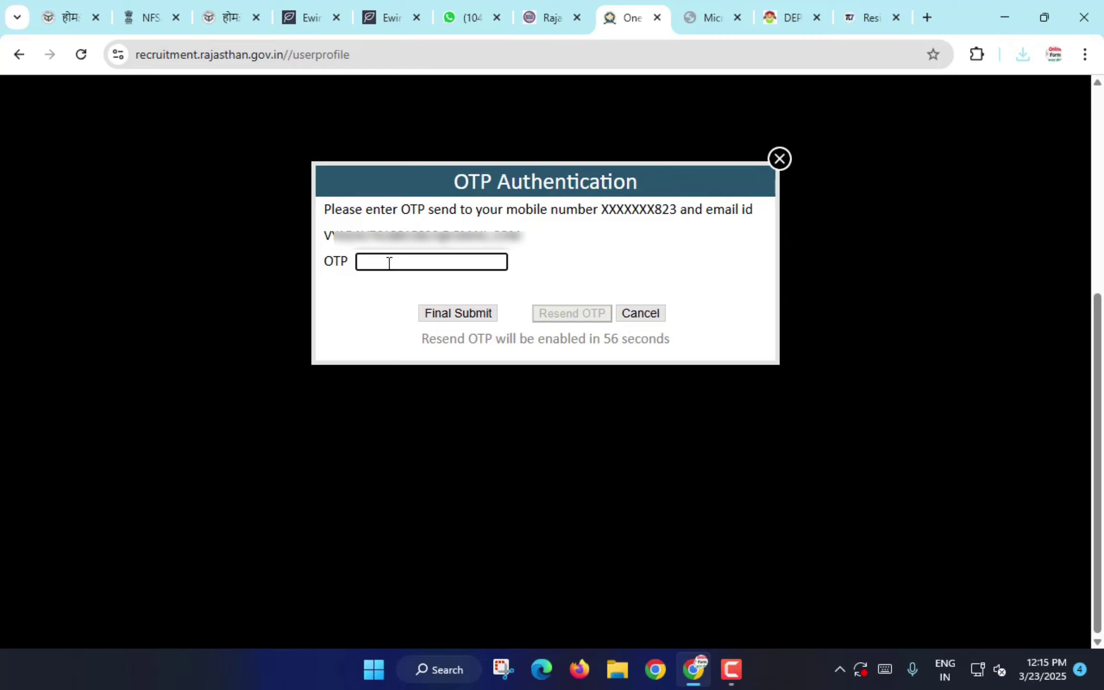
click(448, 314)
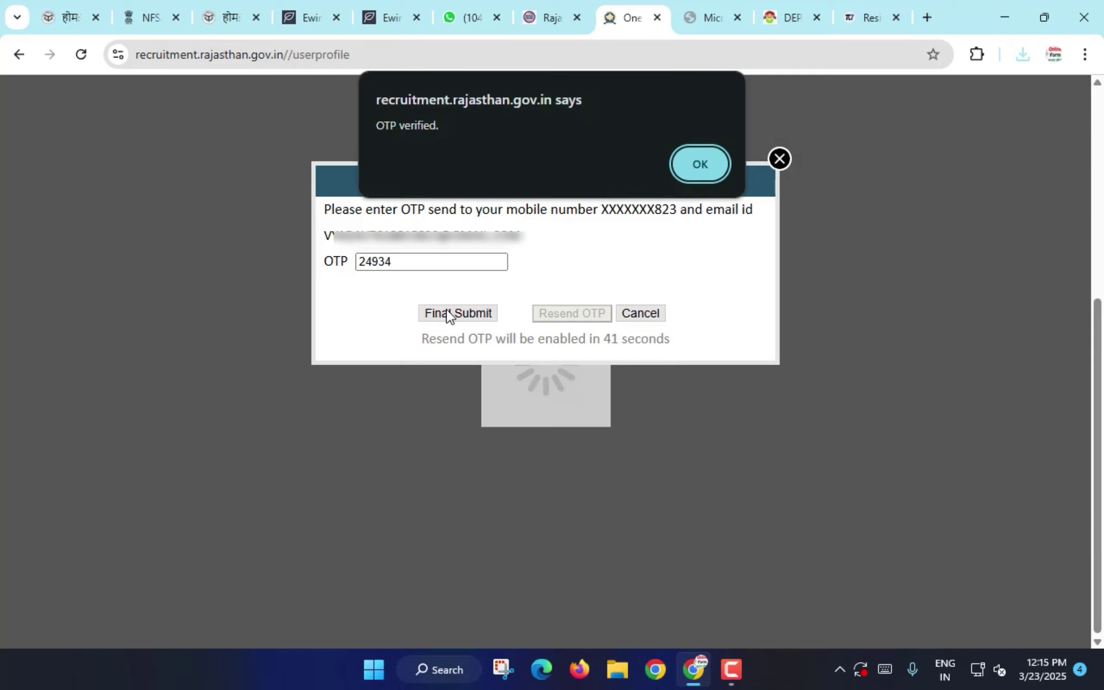
click(701, 163)
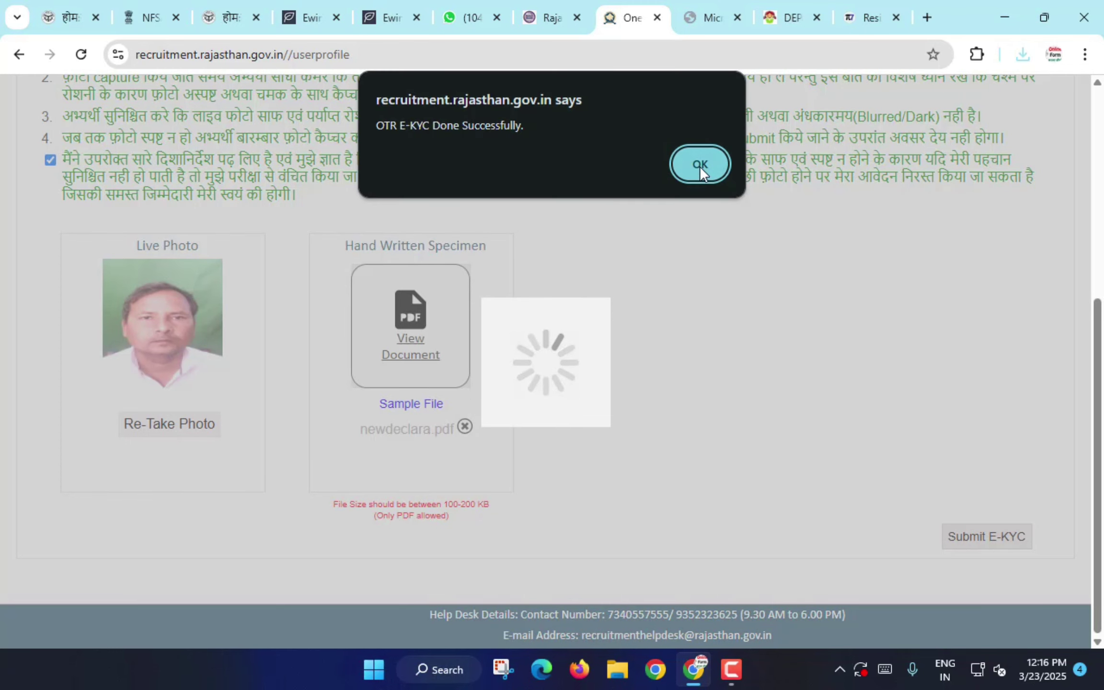
click(700, 166)
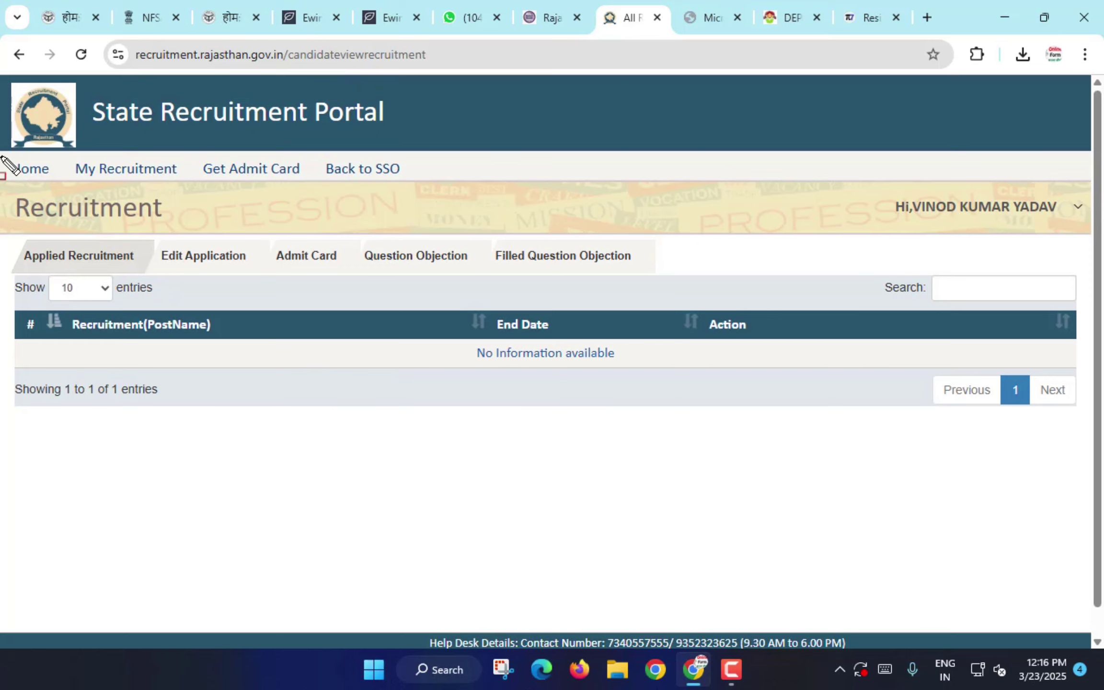
From the dashboard, apply for the DRIVER post under Driver Direct Recruitment 2024
click(28, 168)
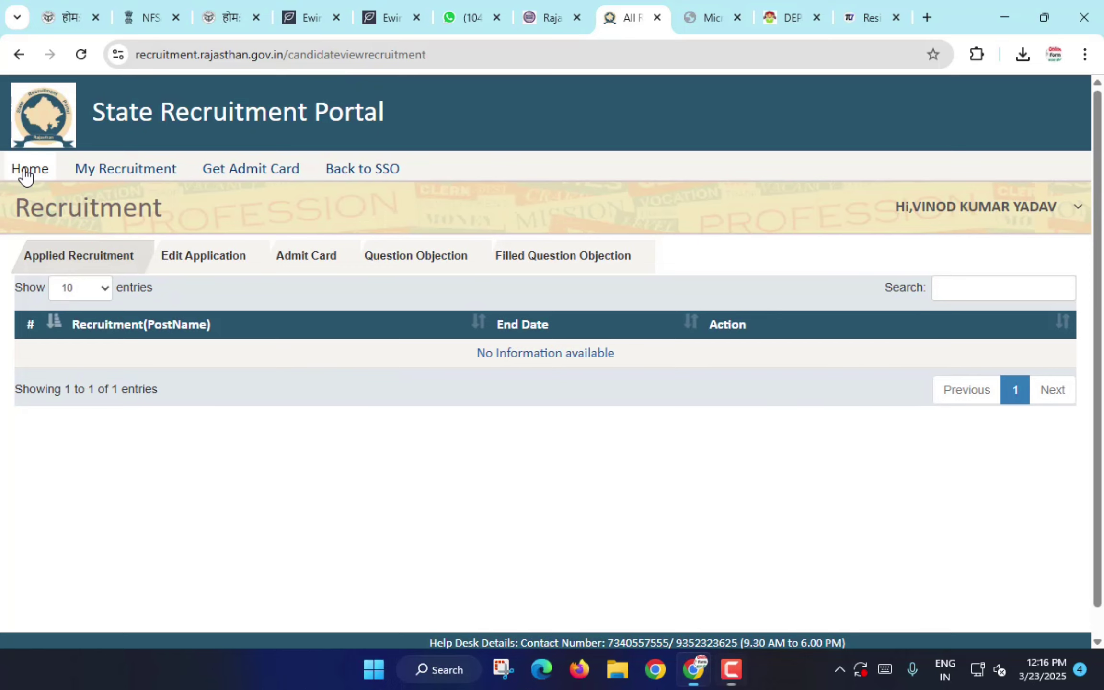
scroll(881, 481, down, 2)
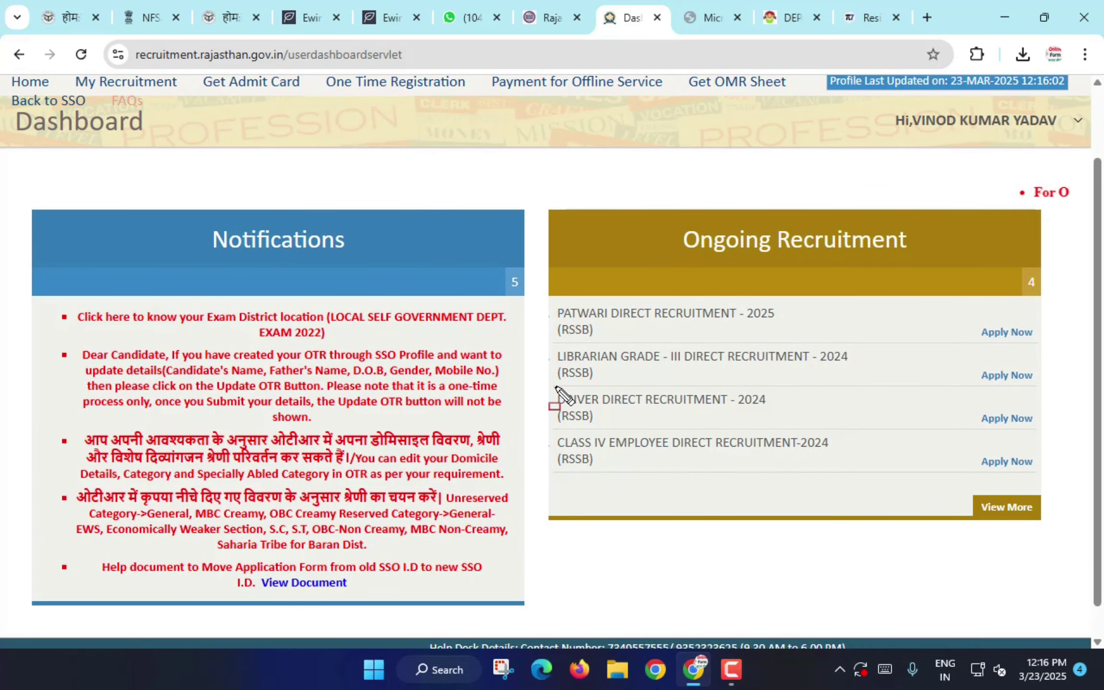
mouse_move(570, 418)
mouse_down()
mouse_move(734, 453)
mouse_move(790, 427)
mouse_up()
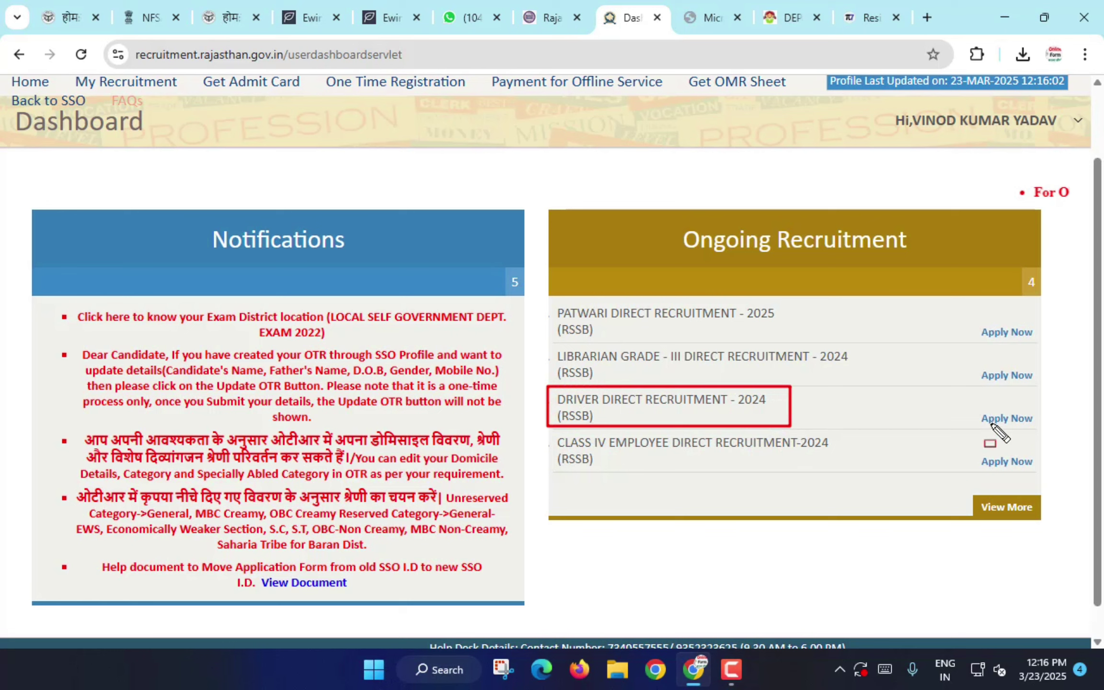
drag(977, 406, 1058, 437)
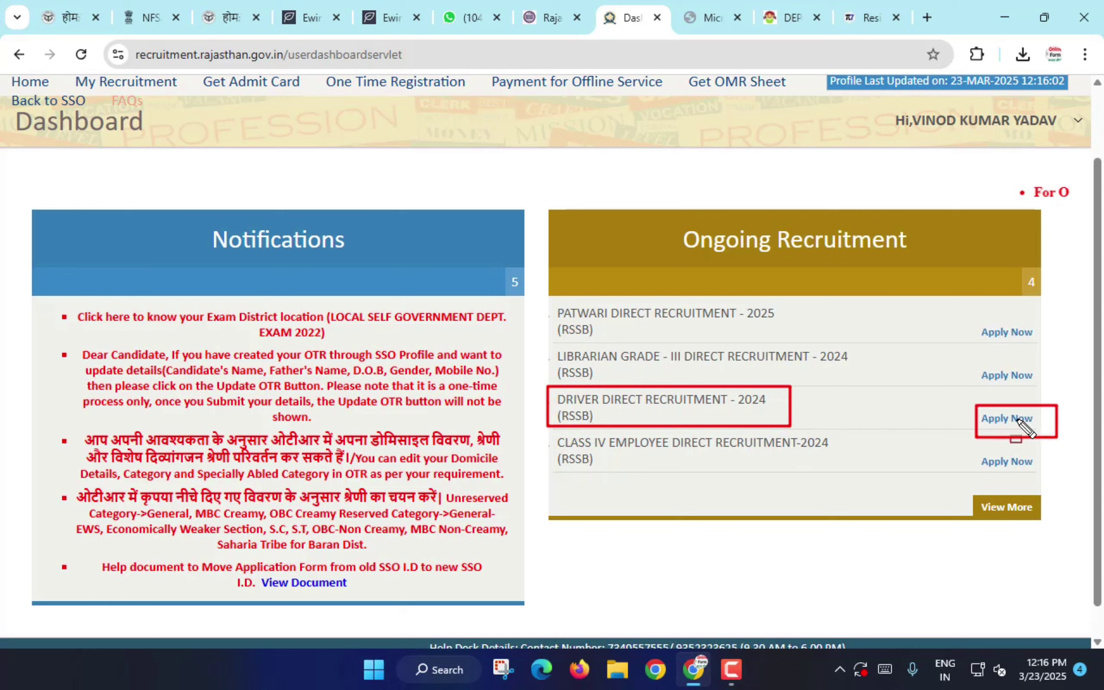
mouse_move(543, 300)
mouse_down()
mouse_move(578, 351)
mouse_move(658, 375)
mouse_move(750, 398)
mouse_move(860, 385)
mouse_up()
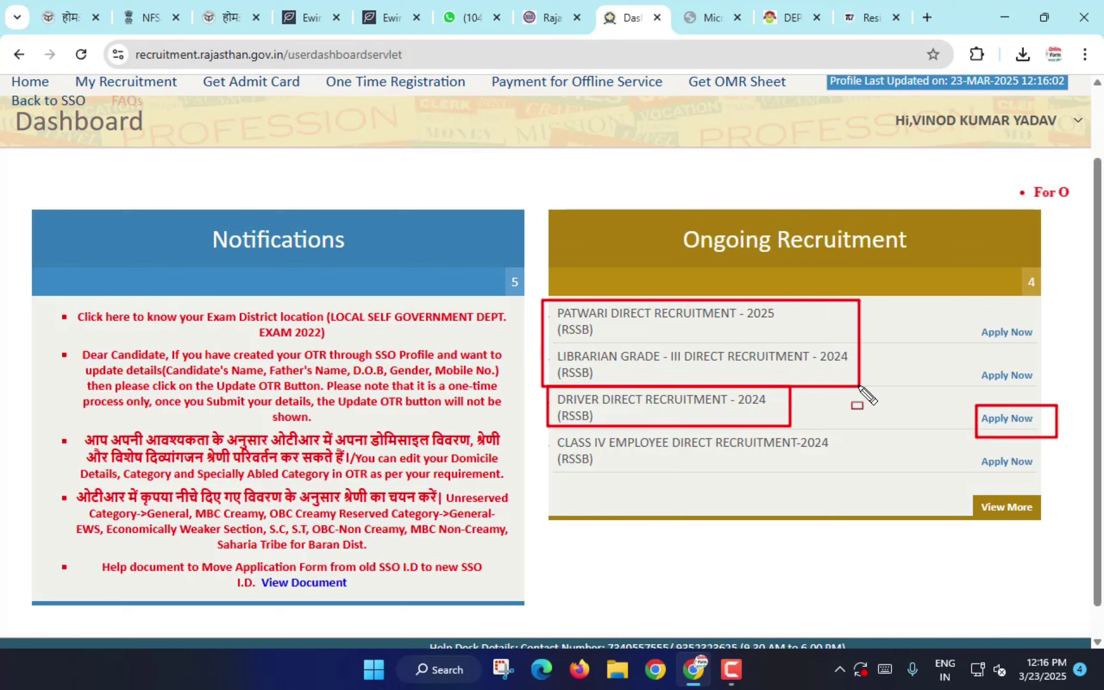
click(1002, 418)
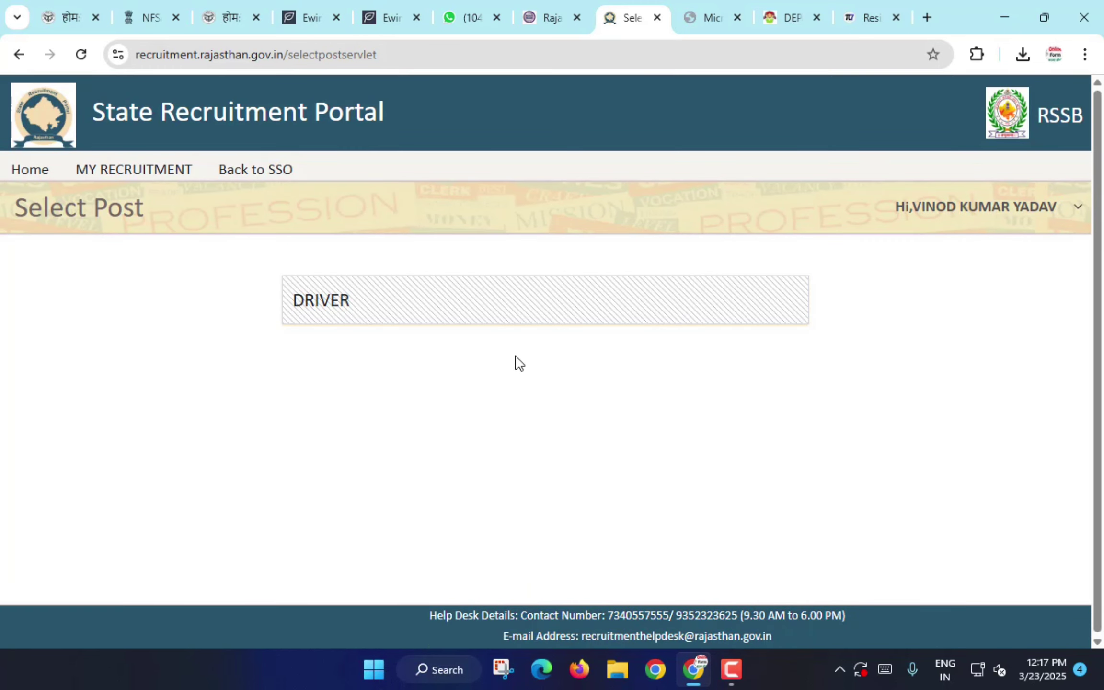
click(351, 306)
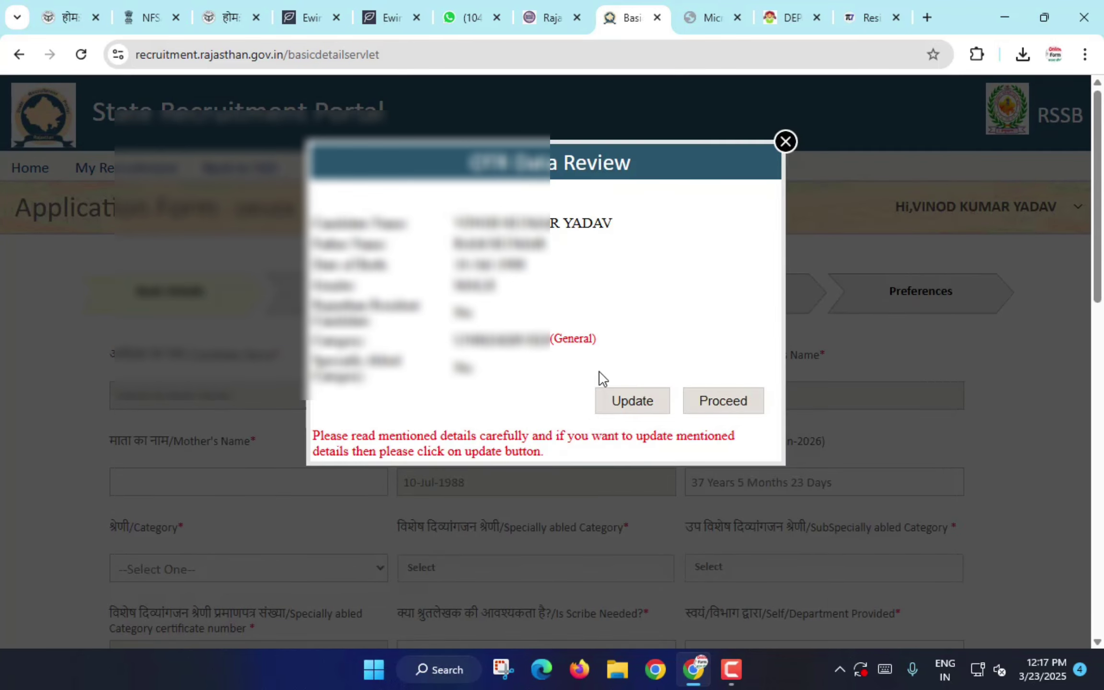
mouse_move(584, 383)
mouse_down()
mouse_move(657, 415)
mouse_move(777, 415)
mouse_up()
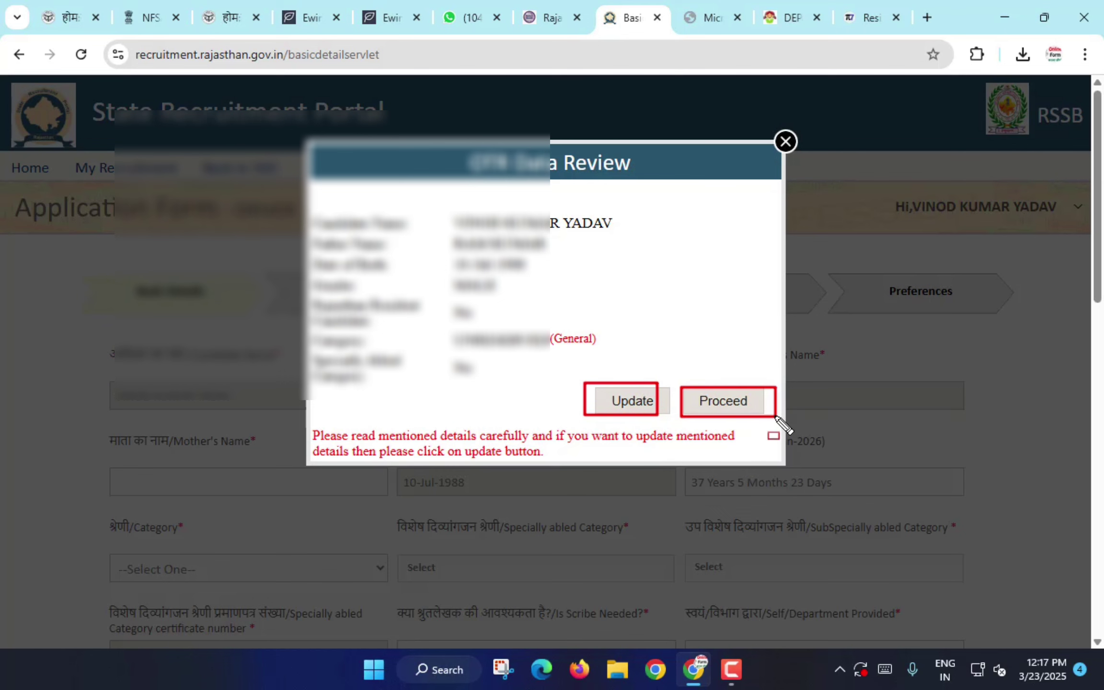
Accept the OTR data and enter the mother's name on the form
click(726, 402)
scroll(475, 406, down, 2)
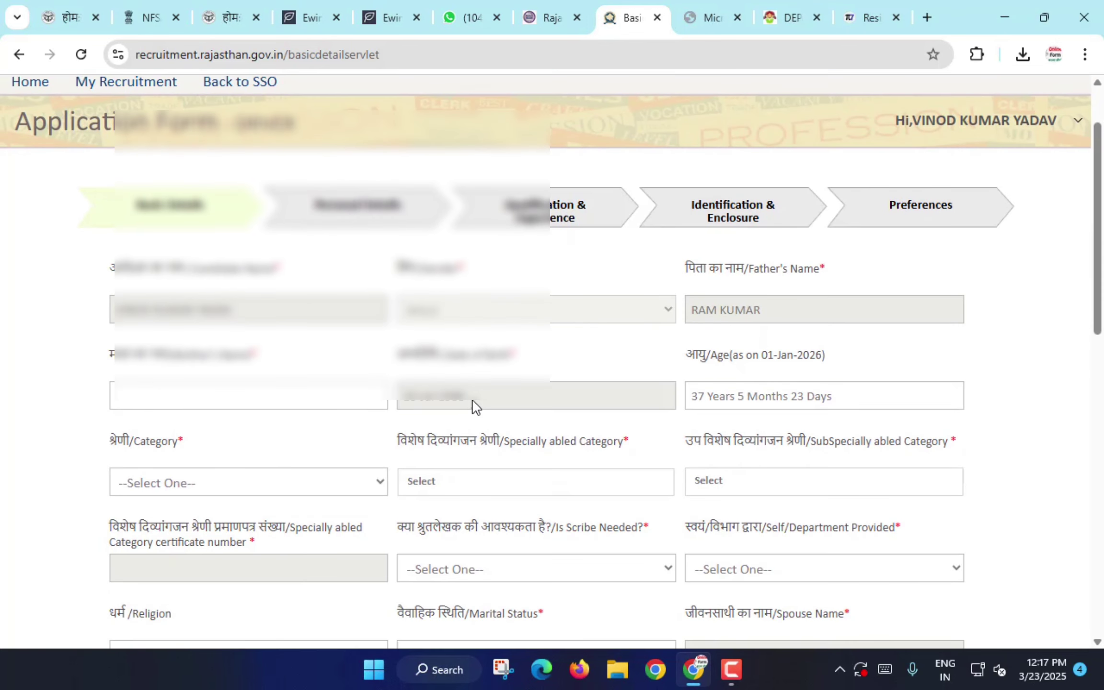
click(167, 402)
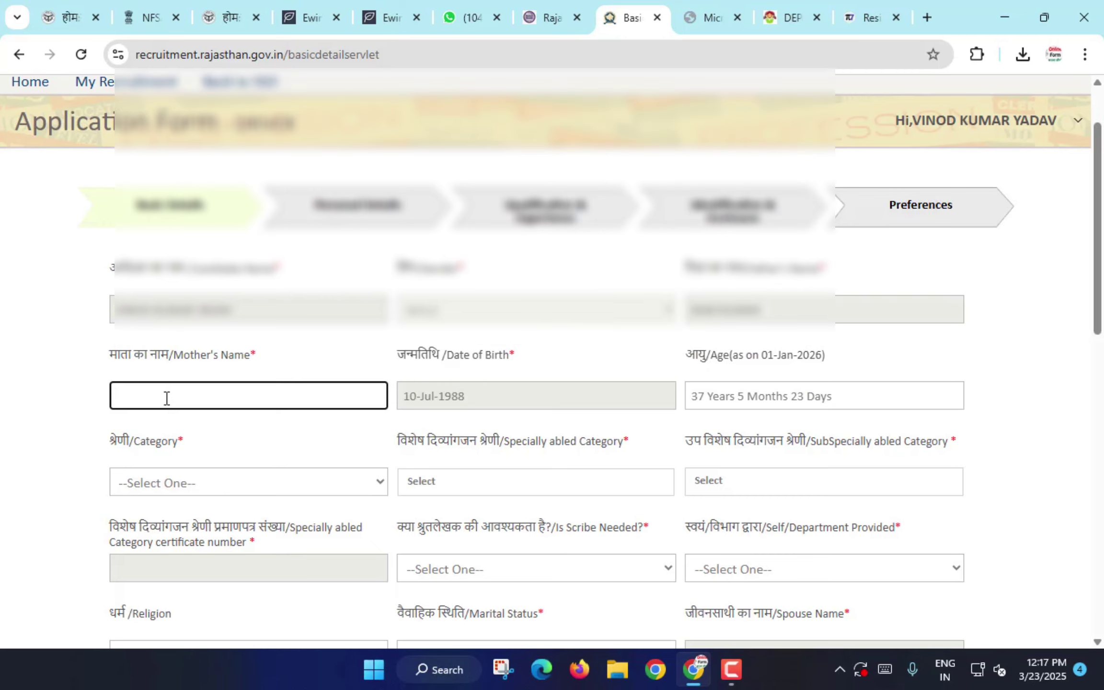
text(KEWALA)
key(Tab)
Set category to GENERAL and specially abled category to Not Applicable
click(169, 481)
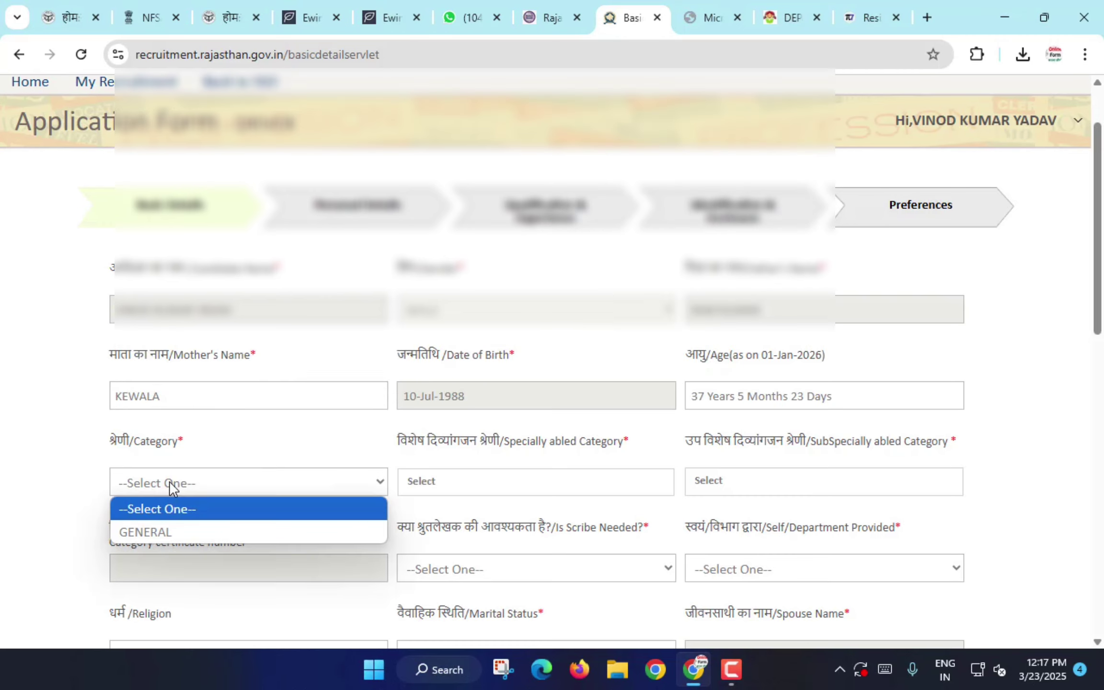
click(155, 527)
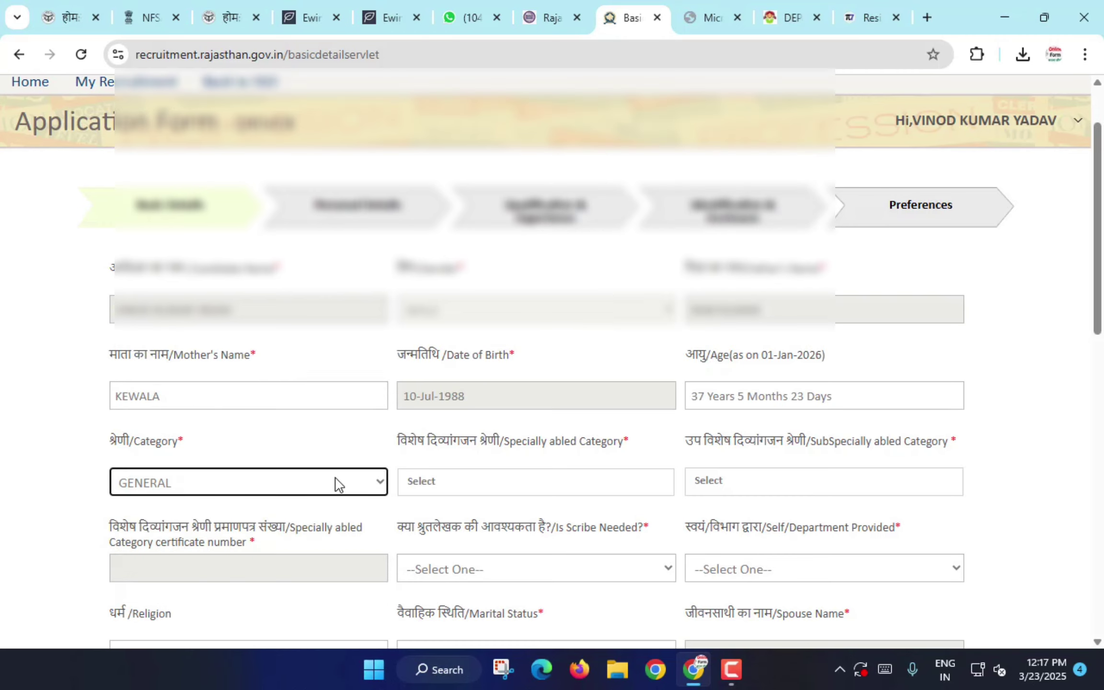
click(475, 488)
scroll(445, 520, down, 1)
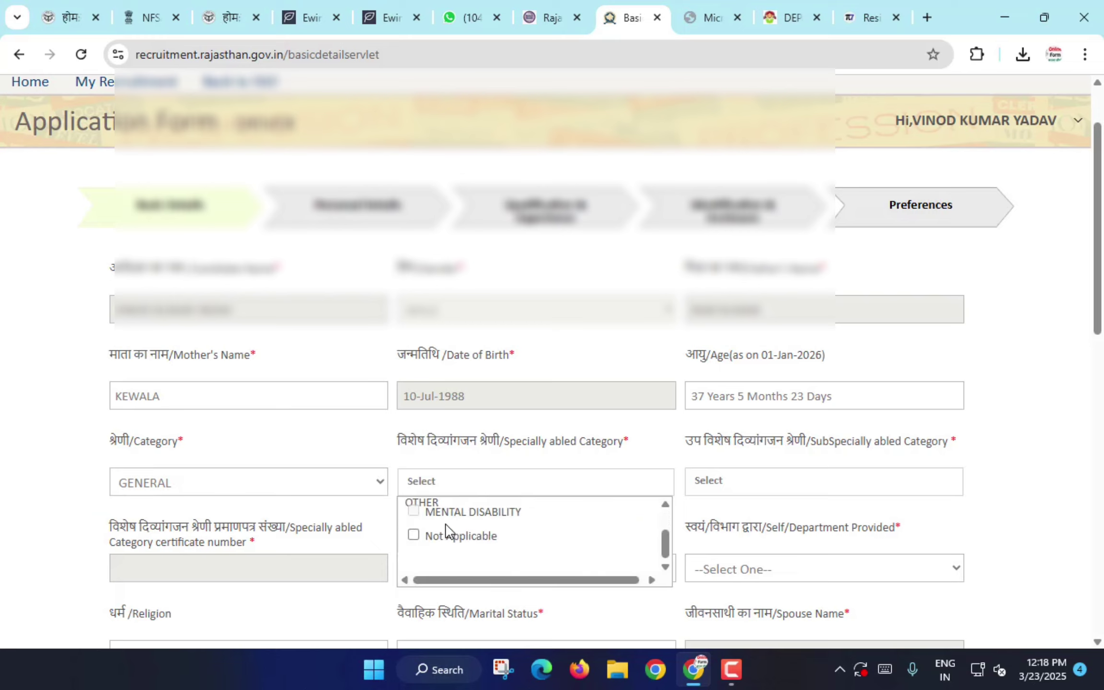
click(412, 536)
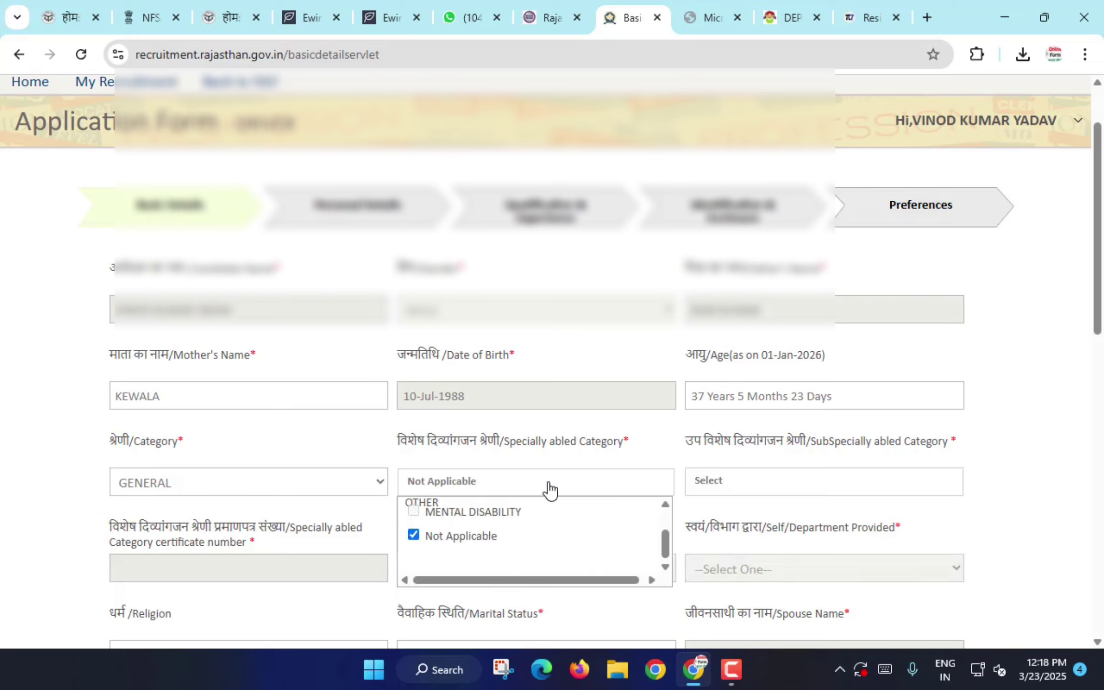
click(754, 502)
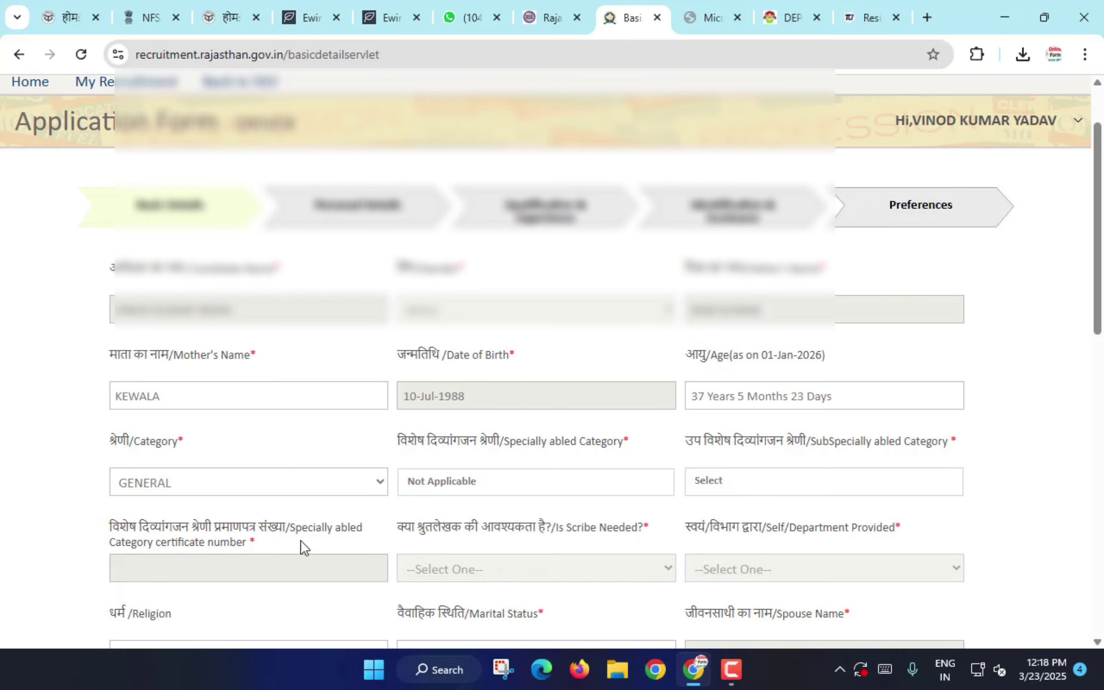
Set religion to HINDU and marital status to Married, moving to the spouse's name field
scroll(242, 518, down, 5)
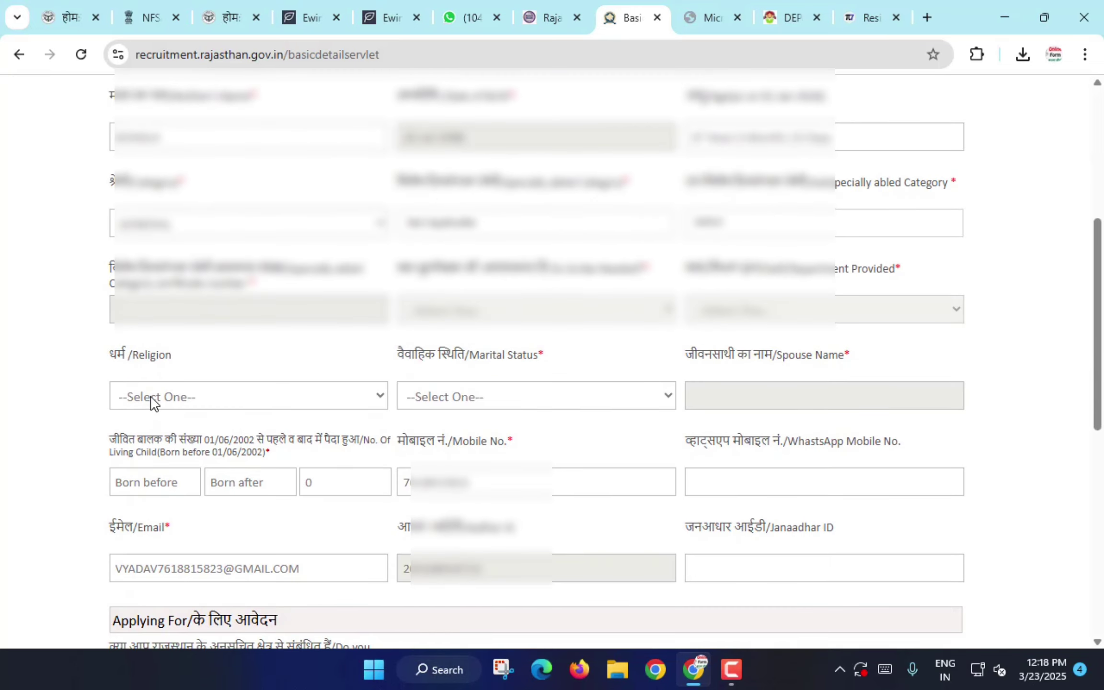
click(153, 398)
click(142, 494)
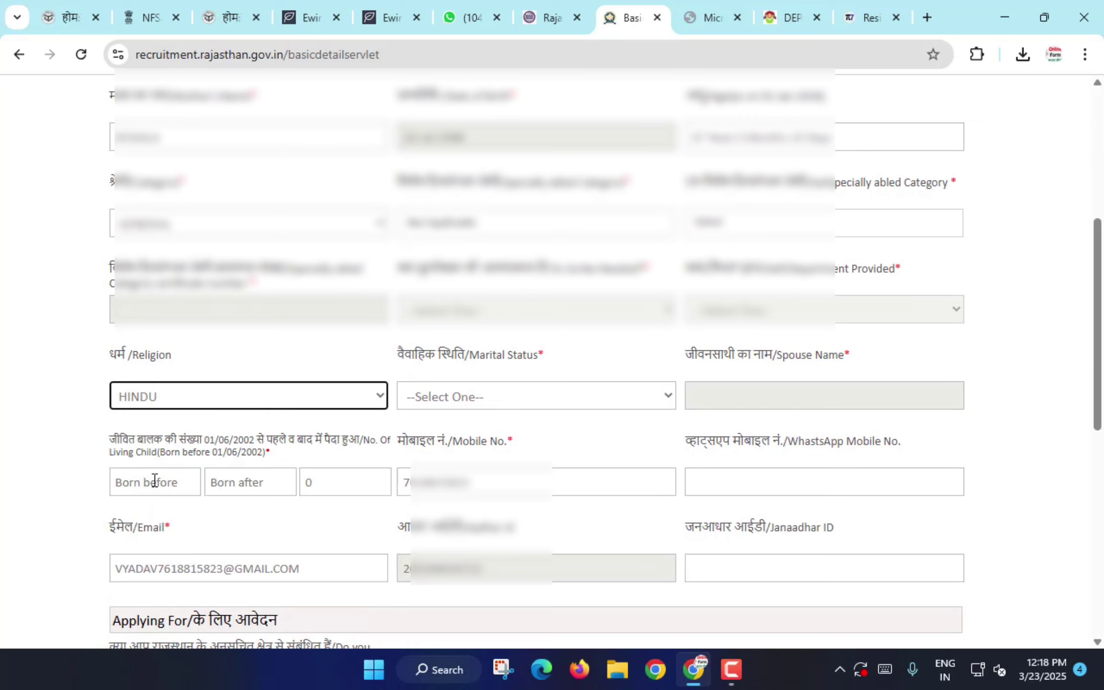
click(446, 396)
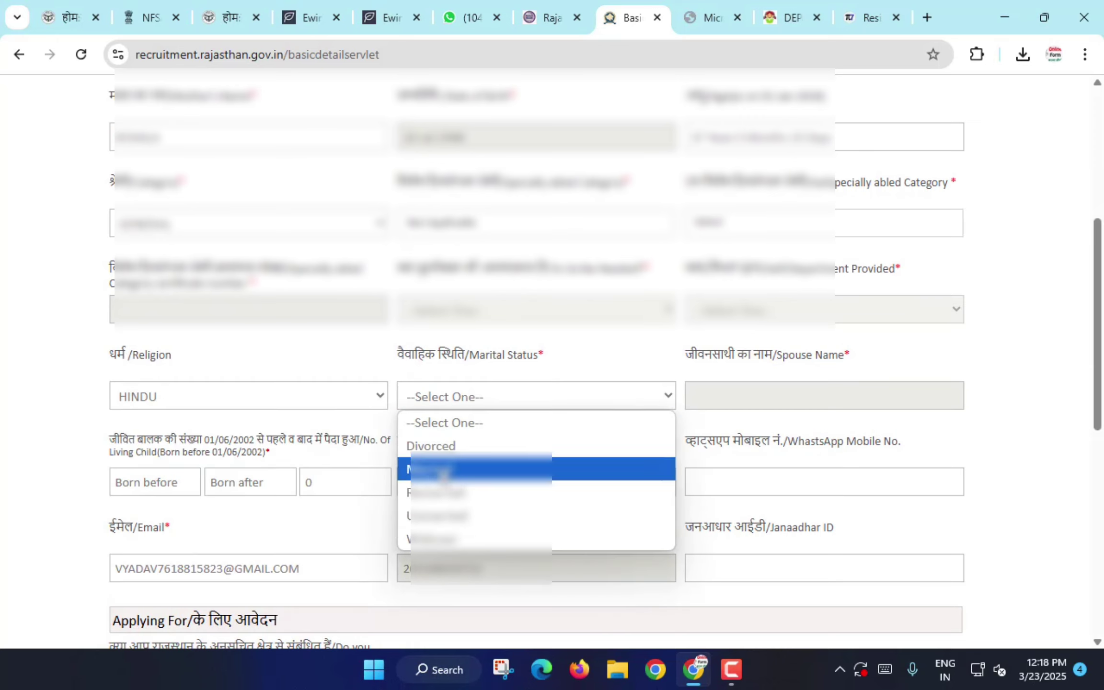
click(445, 469)
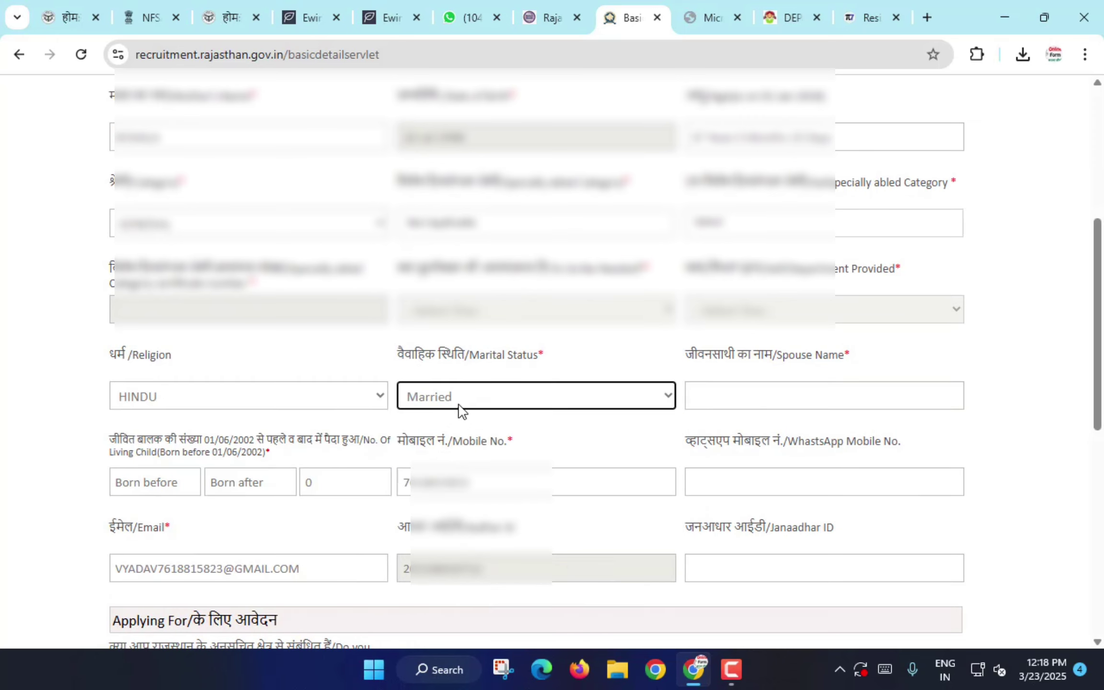
click(743, 390)
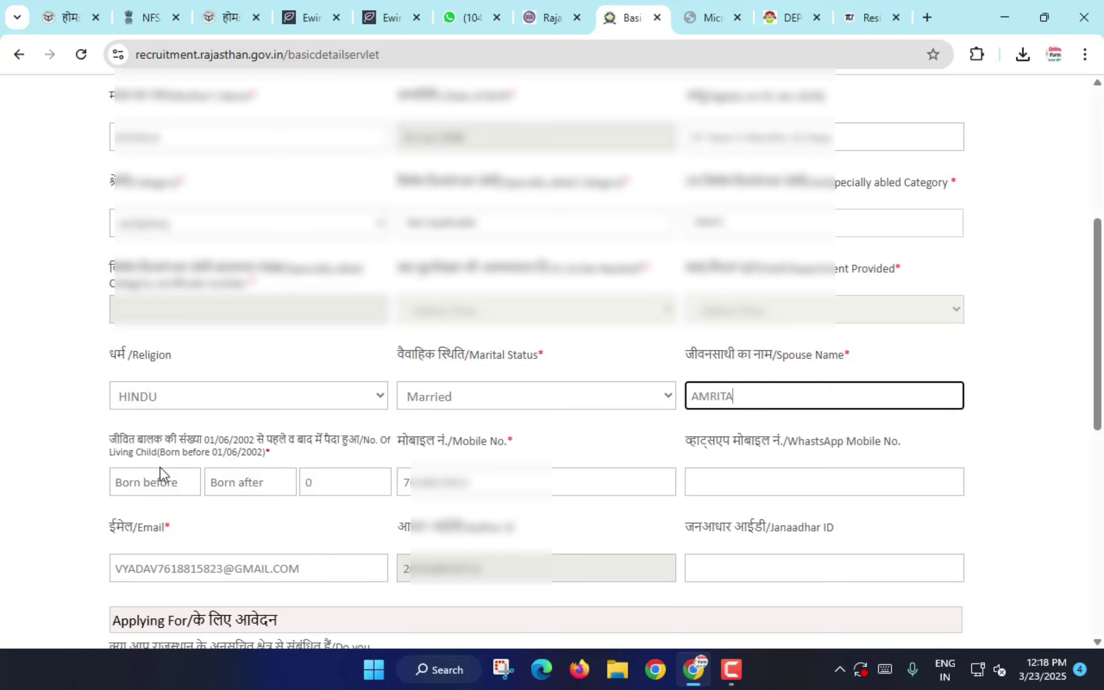
Enter 0 children born before and 2 born after 01/06/2002 so the total updates
mouse_move(99, 428)
mouse_down()
mouse_move(165, 453)
mouse_move(524, 461)
mouse_up()
click(166, 482)
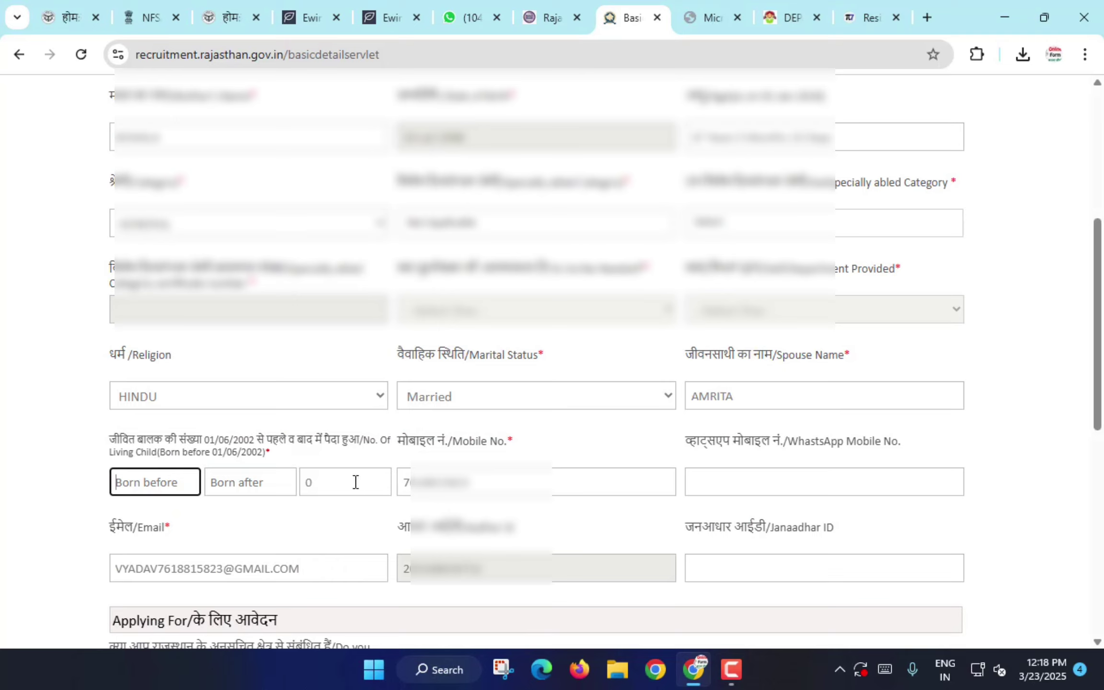
mouse_move(738, 669)
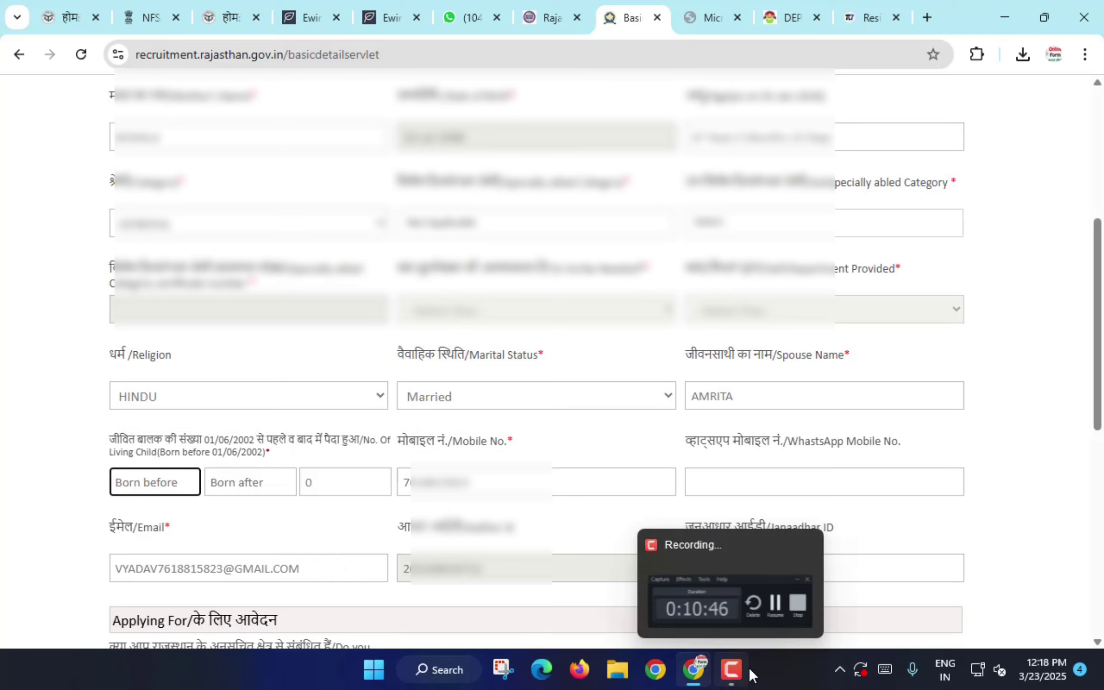
click(742, 563)
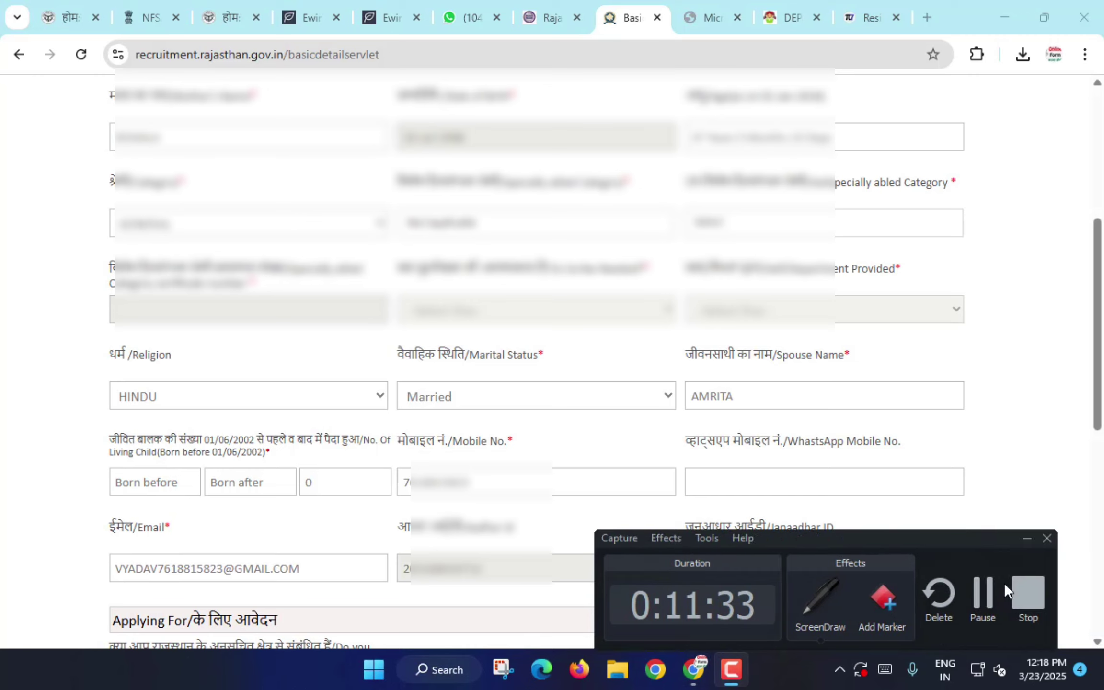
click(983, 590)
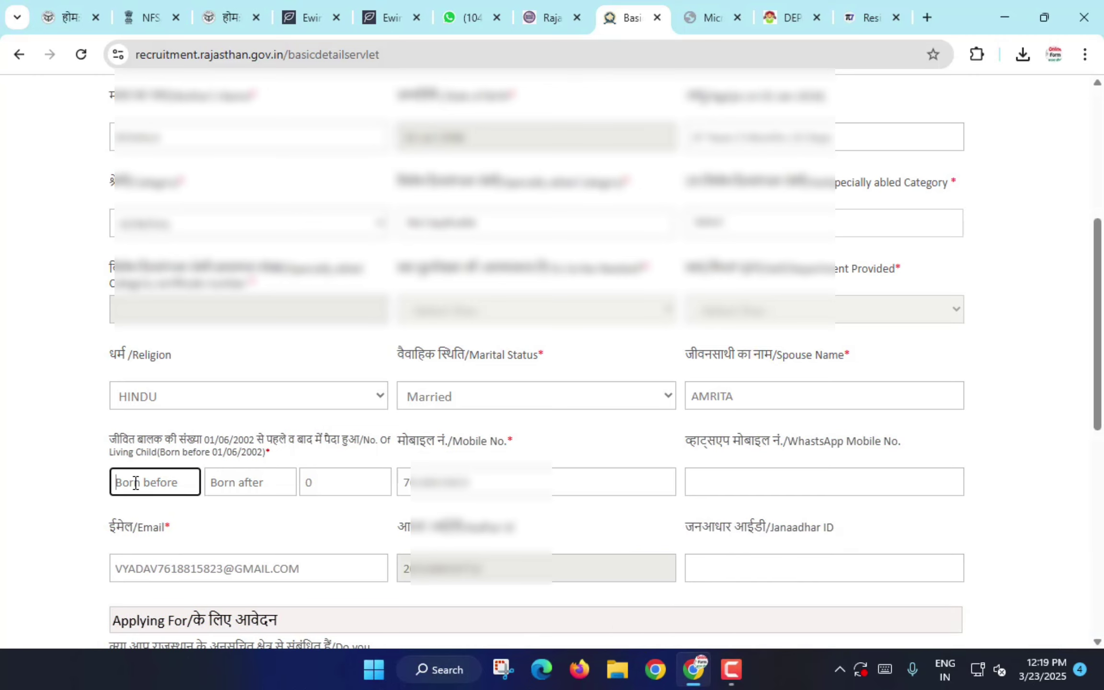
text(2)
click(280, 508)
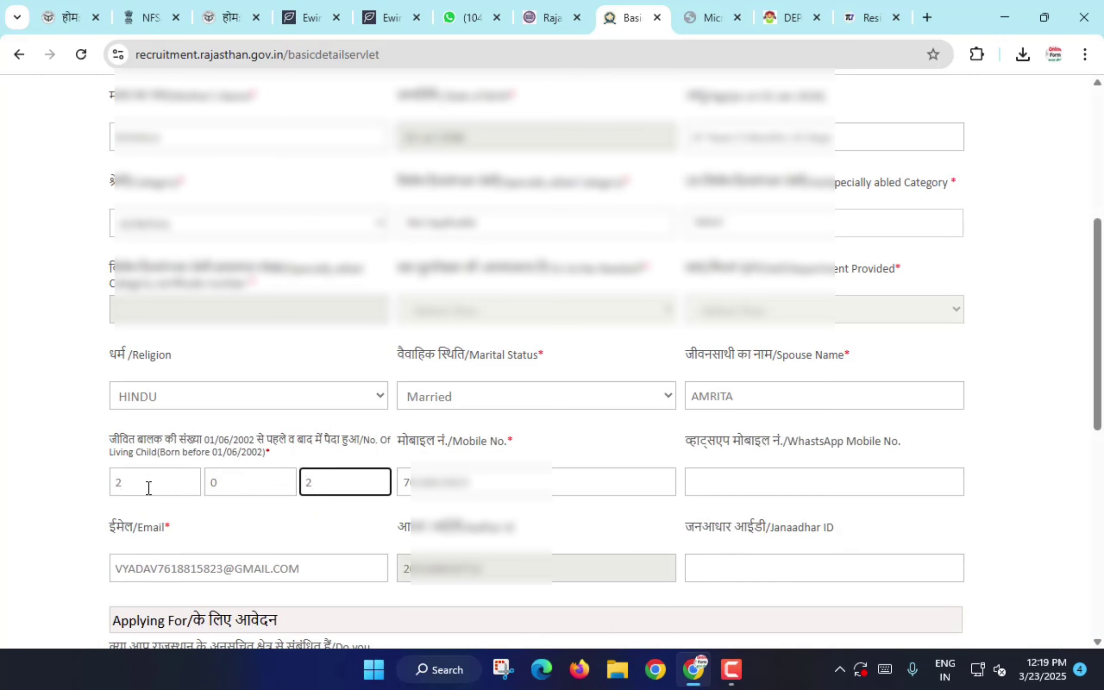
double_click(149, 487)
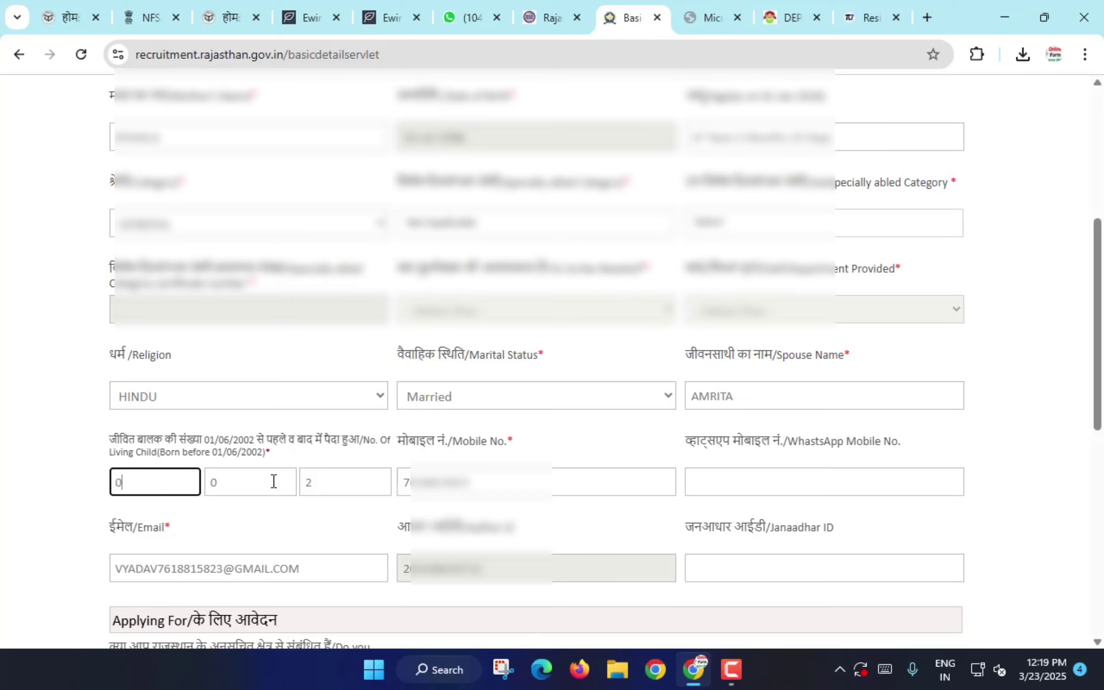
key(Tab)
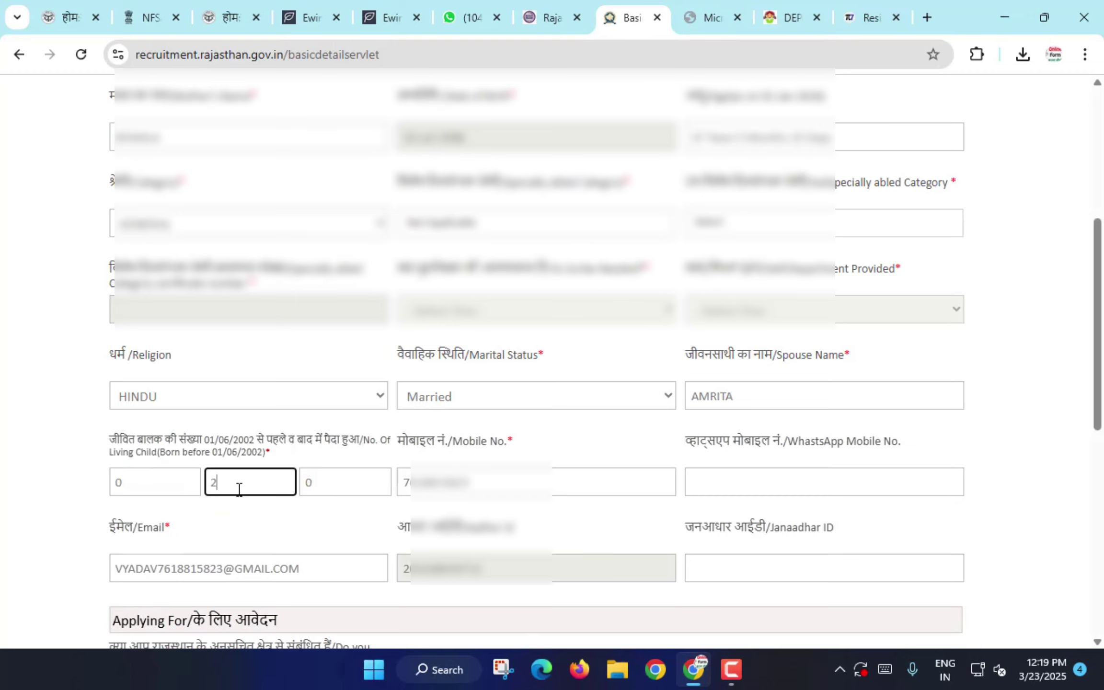
click(252, 523)
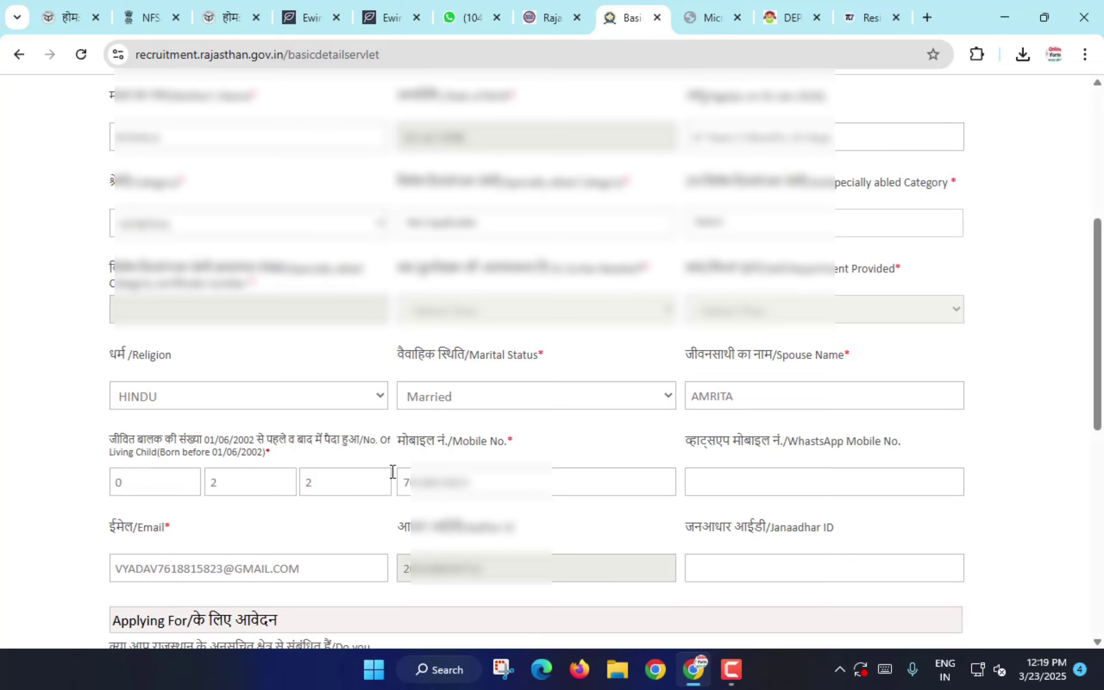
Leave the Janaadhar ID empty and keep No for the Scheduled area question
scroll(336, 470, down, 3)
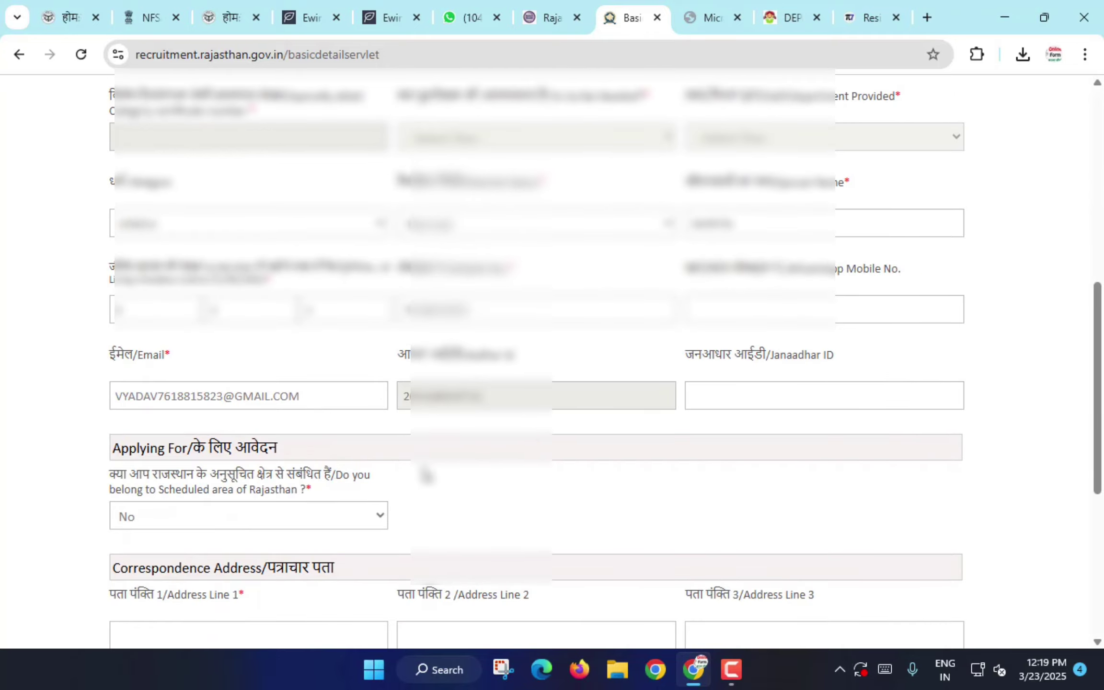
click(730, 393)
click(613, 419)
scroll(434, 421, down, 2)
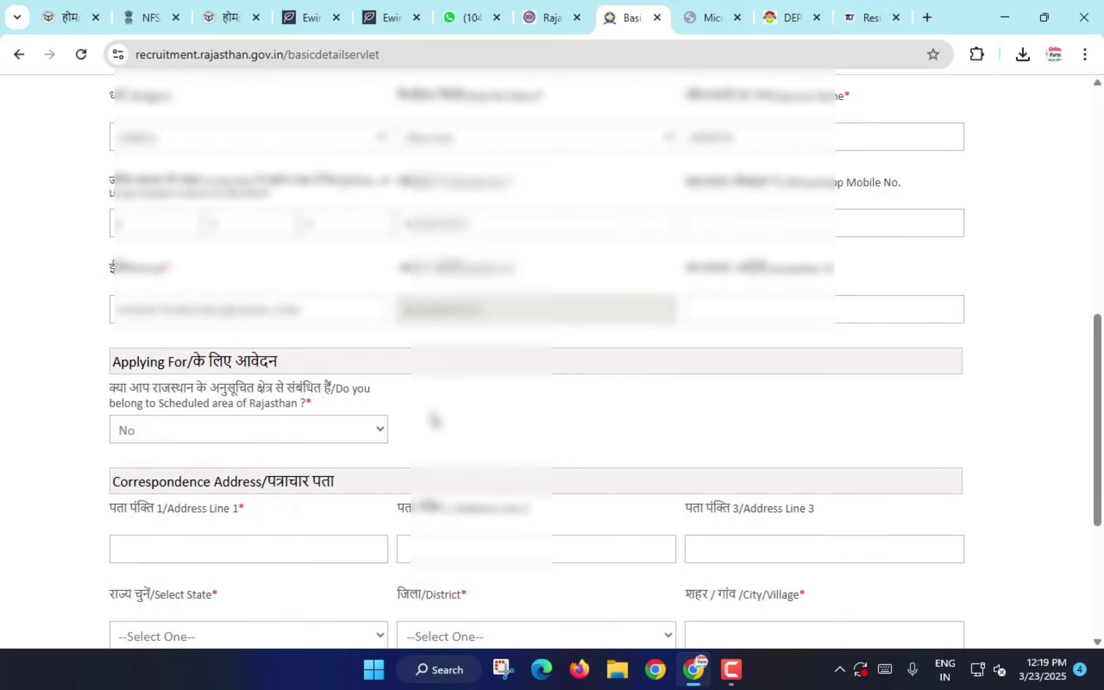
scroll(141, 414, down, 2)
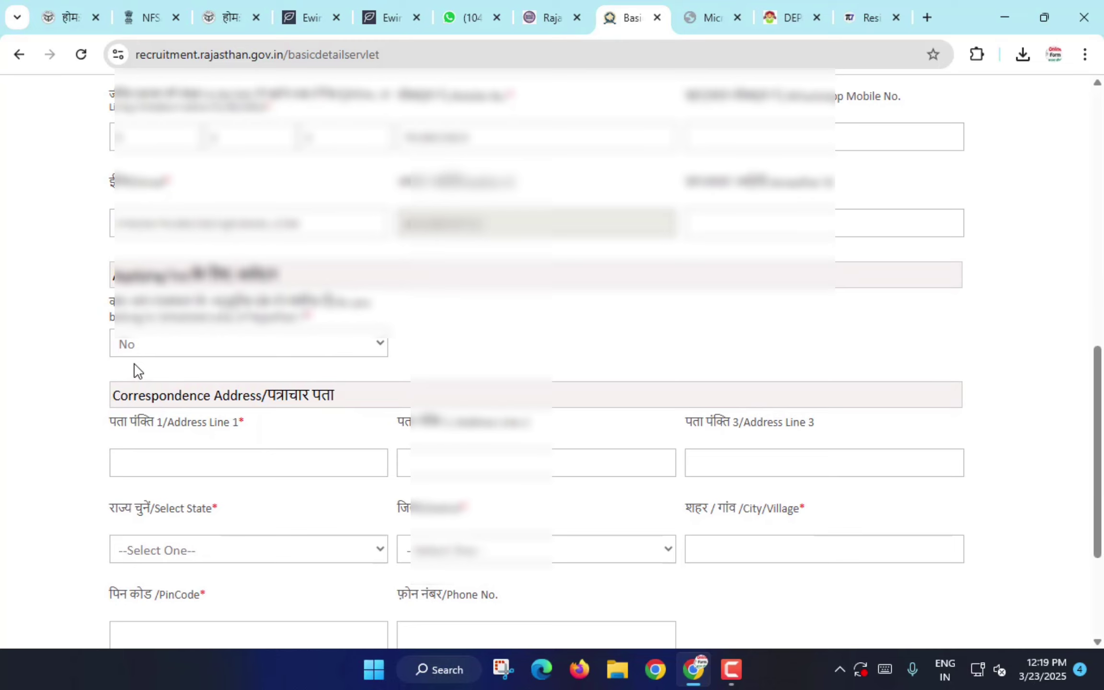
drag(100, 292, 373, 318)
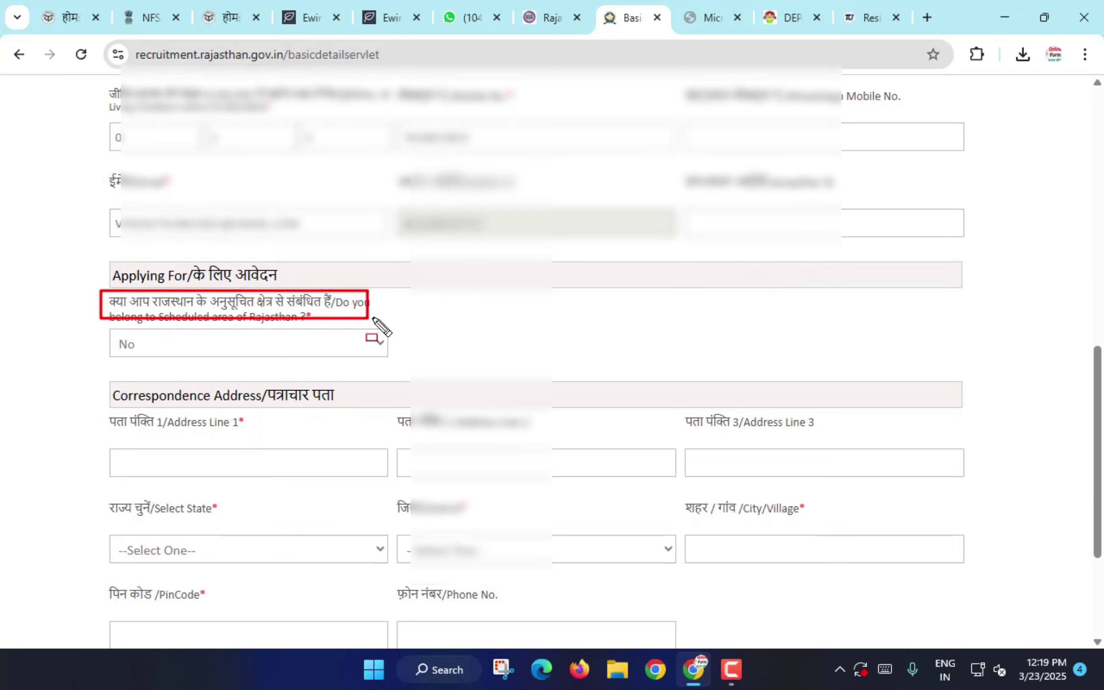
click(185, 344)
click(187, 365)
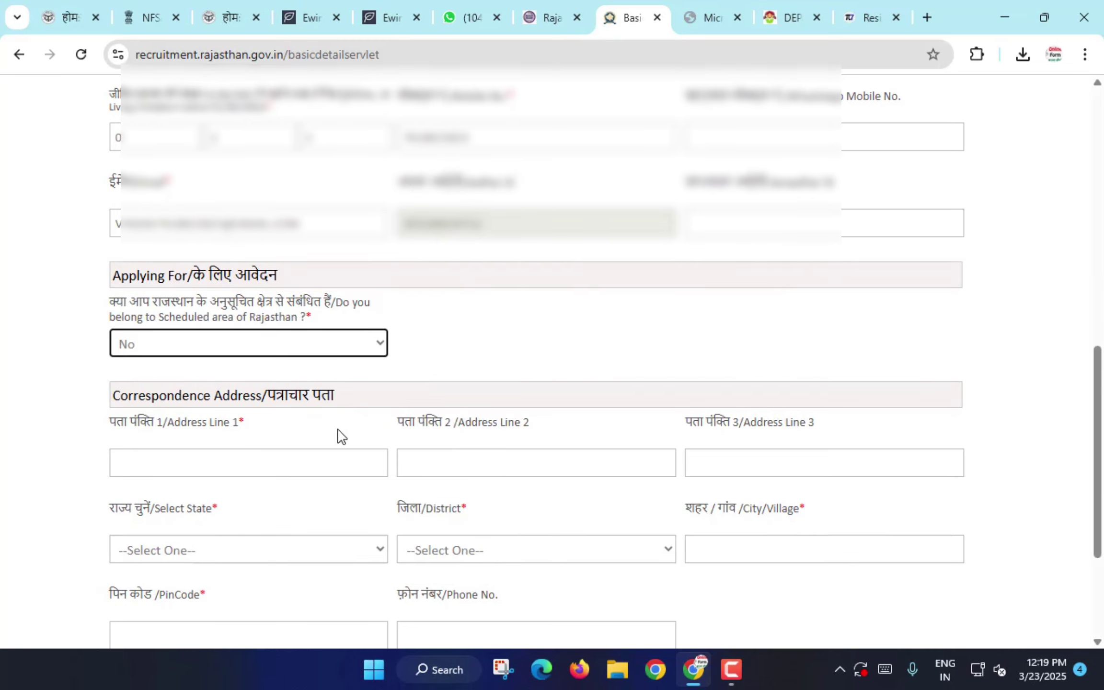
Fill in the correspondence address lines
scroll(379, 396, down, 2)
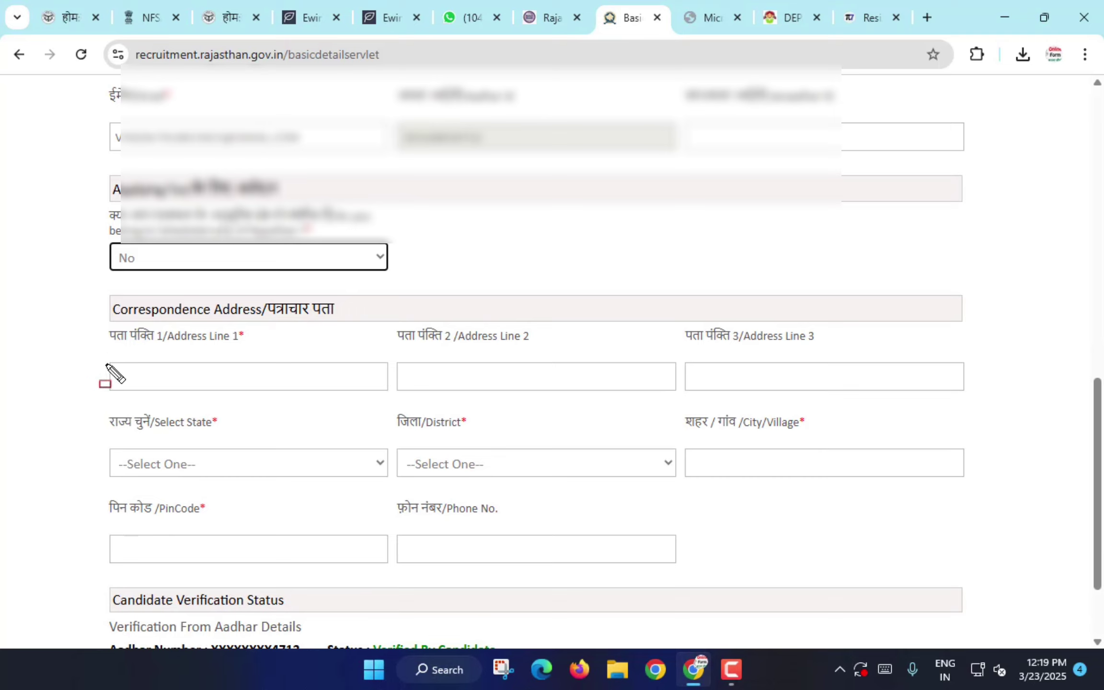
drag(107, 364, 400, 399)
click(334, 379)
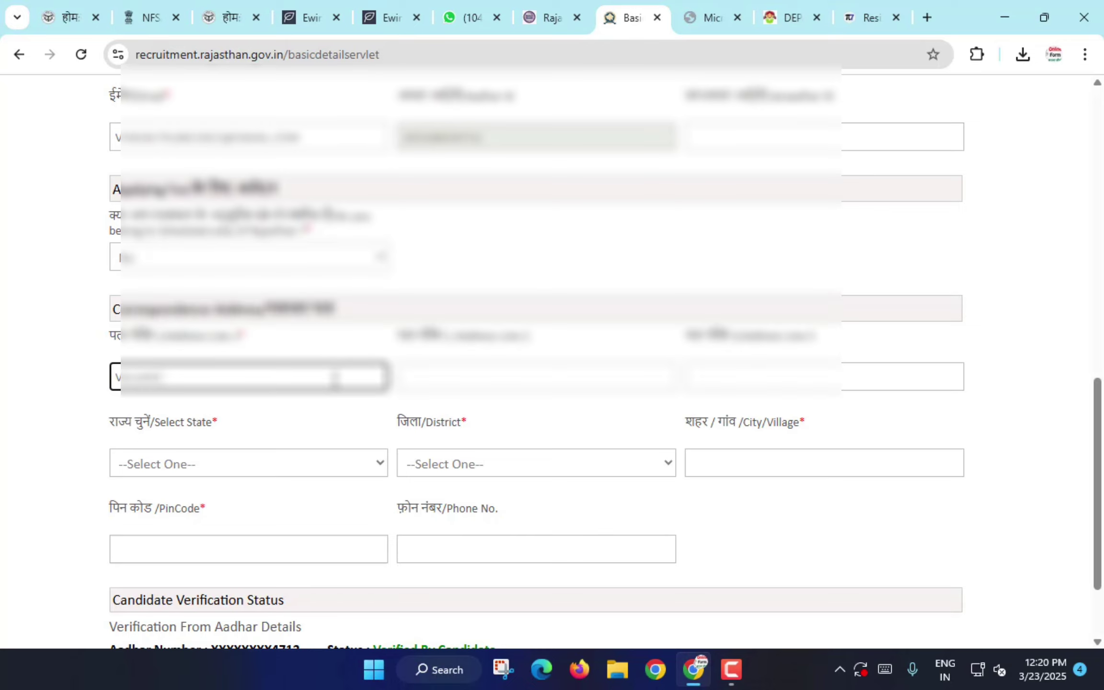
click(431, 377)
text(post)
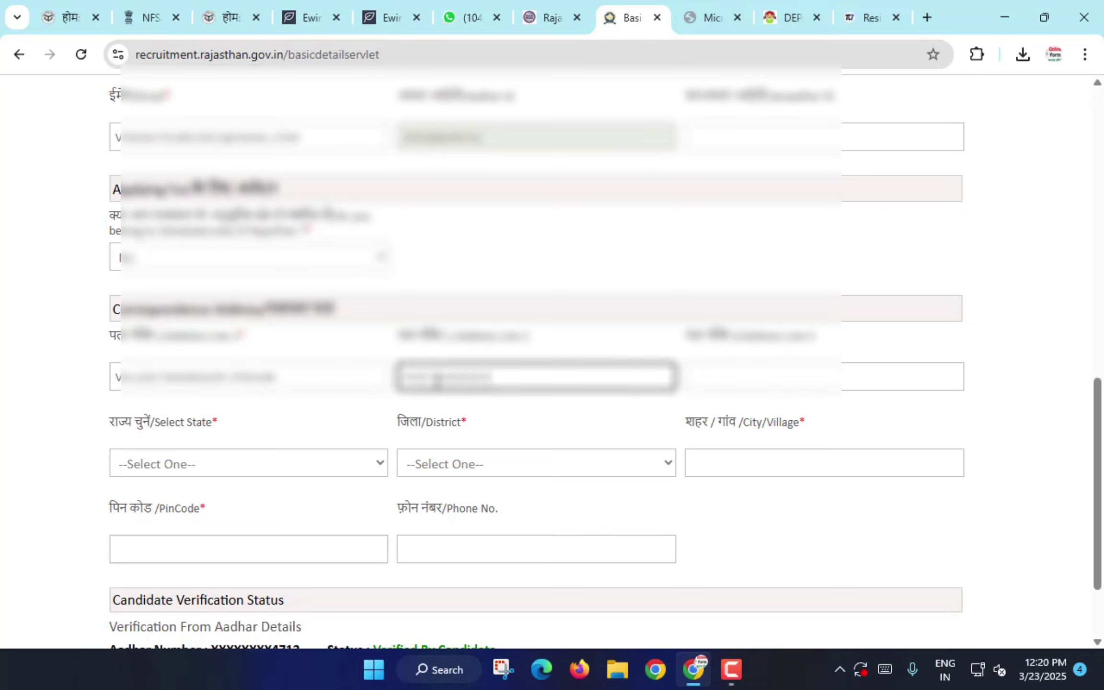
Choose state Uttar Pradesh and district Jaunpur, then enter the city/village and pincode
key(u)
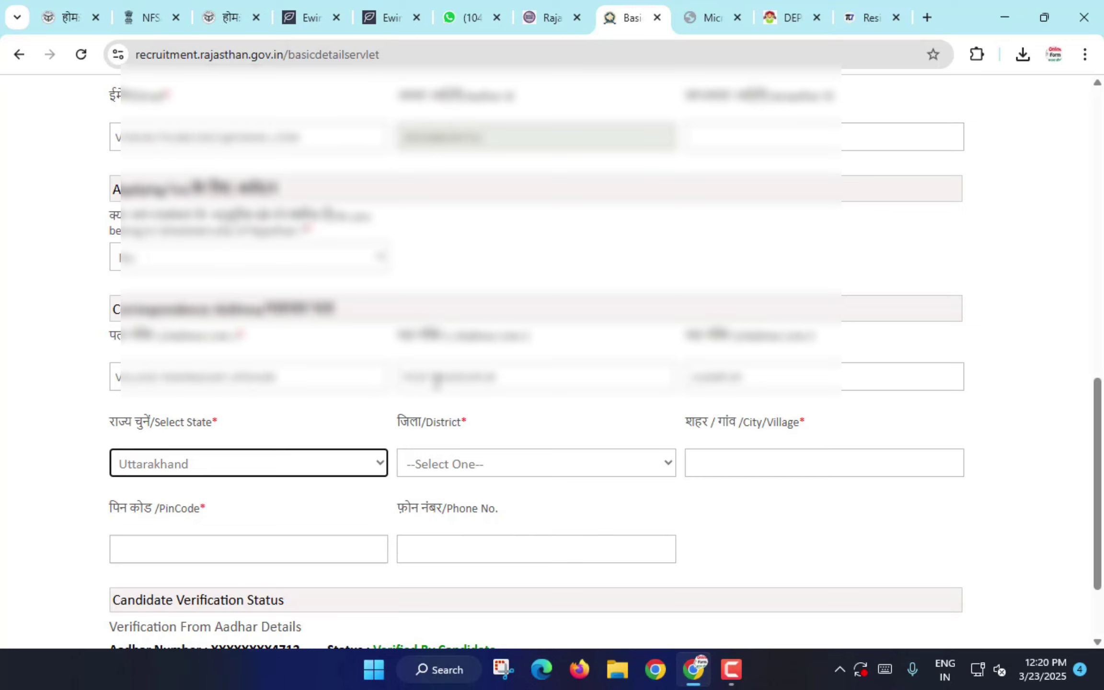
key(u)
key(Tab)
key(j)
key(j)
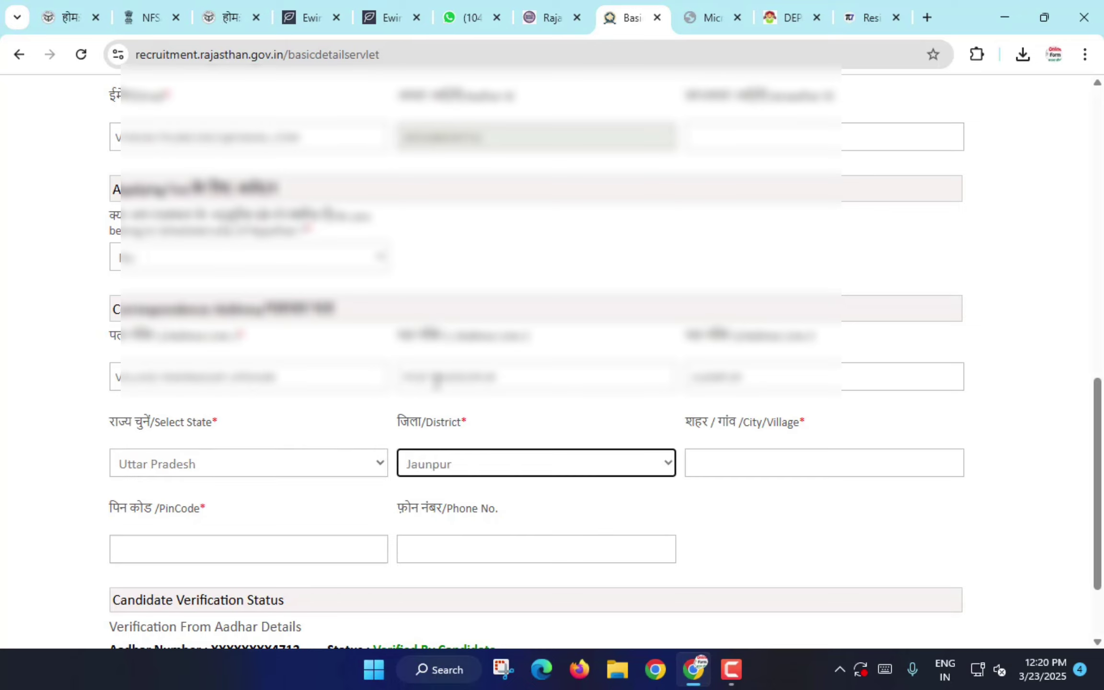
key(Tab)
text(RAMNAGAR UP)
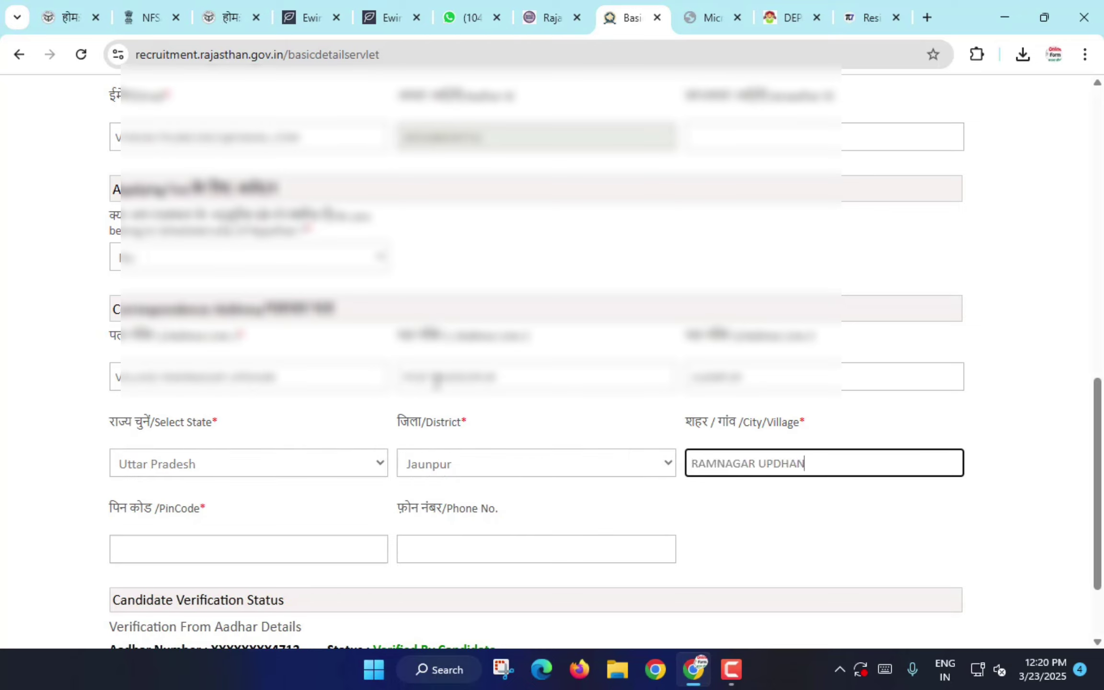
click(167, 543)
text(222125)
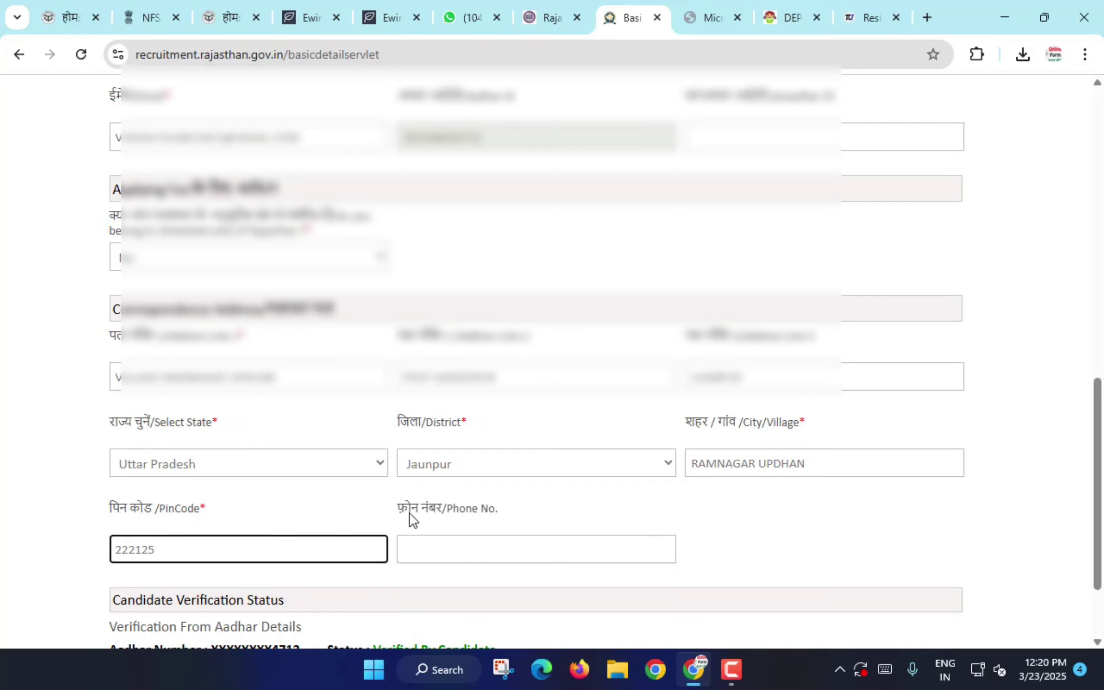
scroll(409, 513, down, 3)
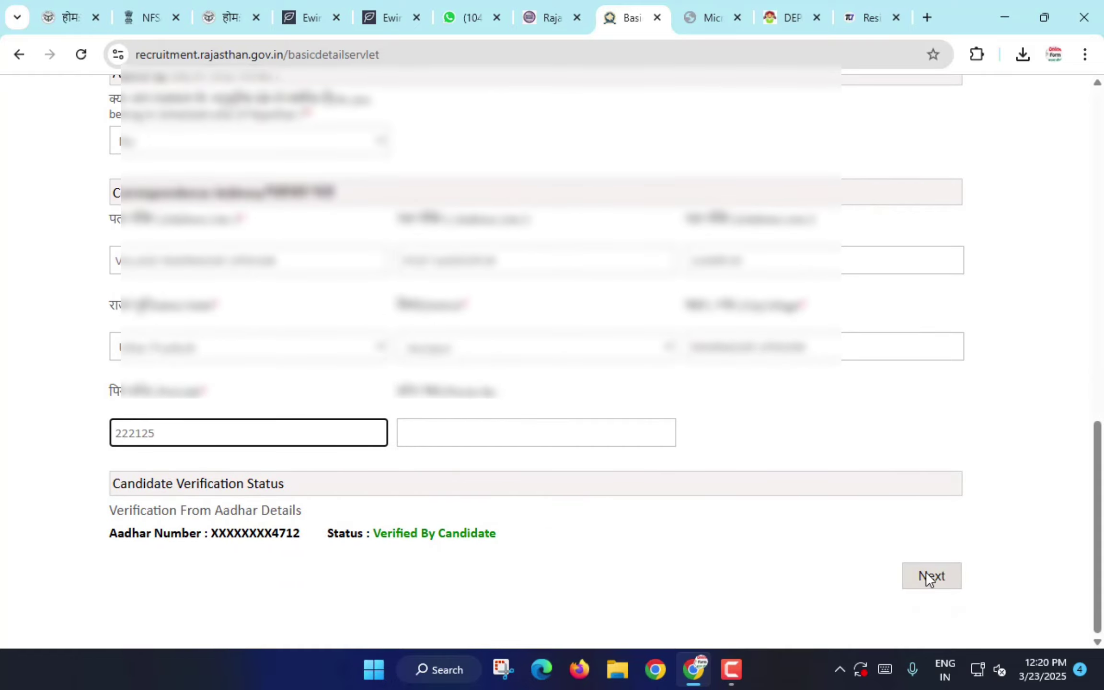
Submit the basic details and confirm the mobile number and e-mail are correct
click(925, 573)
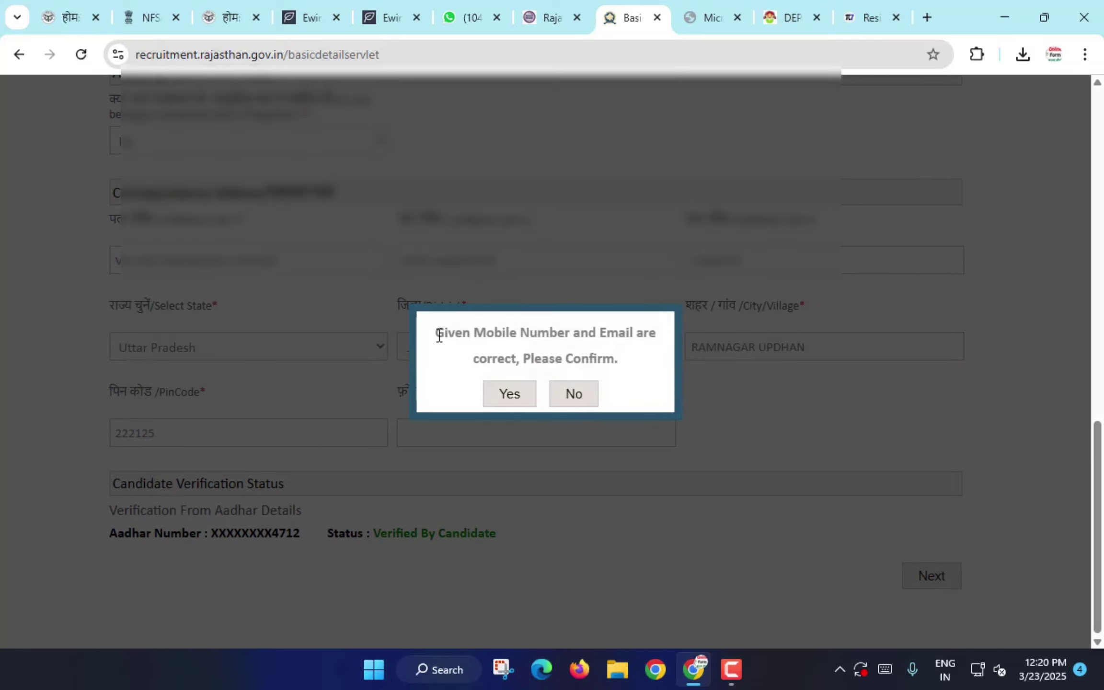
drag(436, 333, 647, 370)
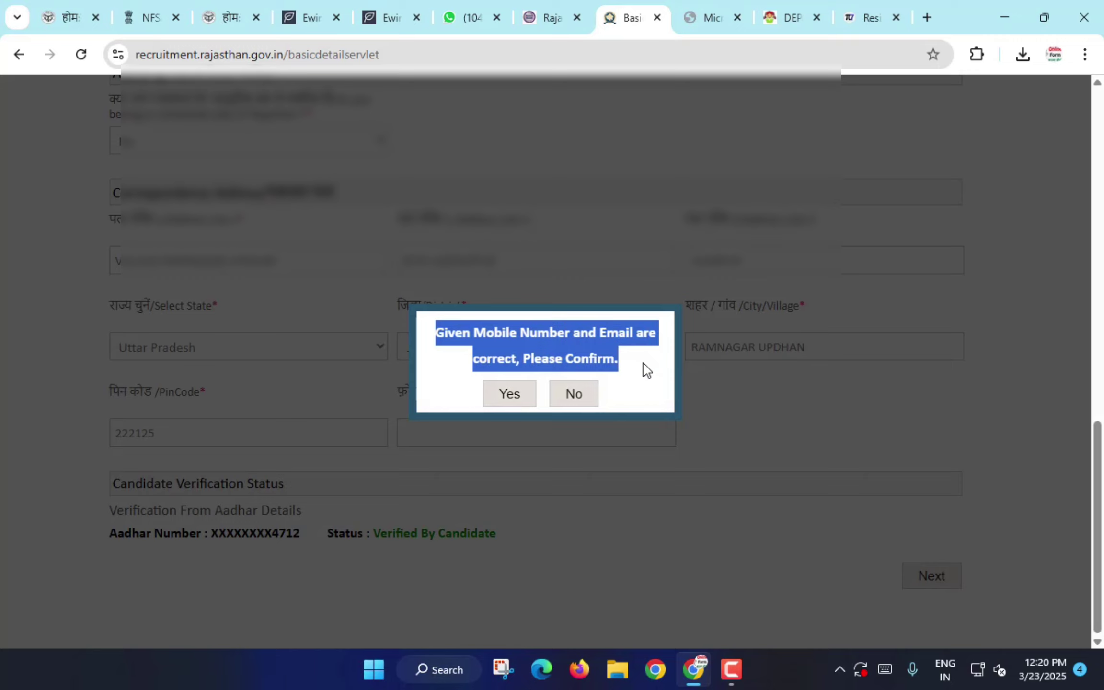
click(506, 394)
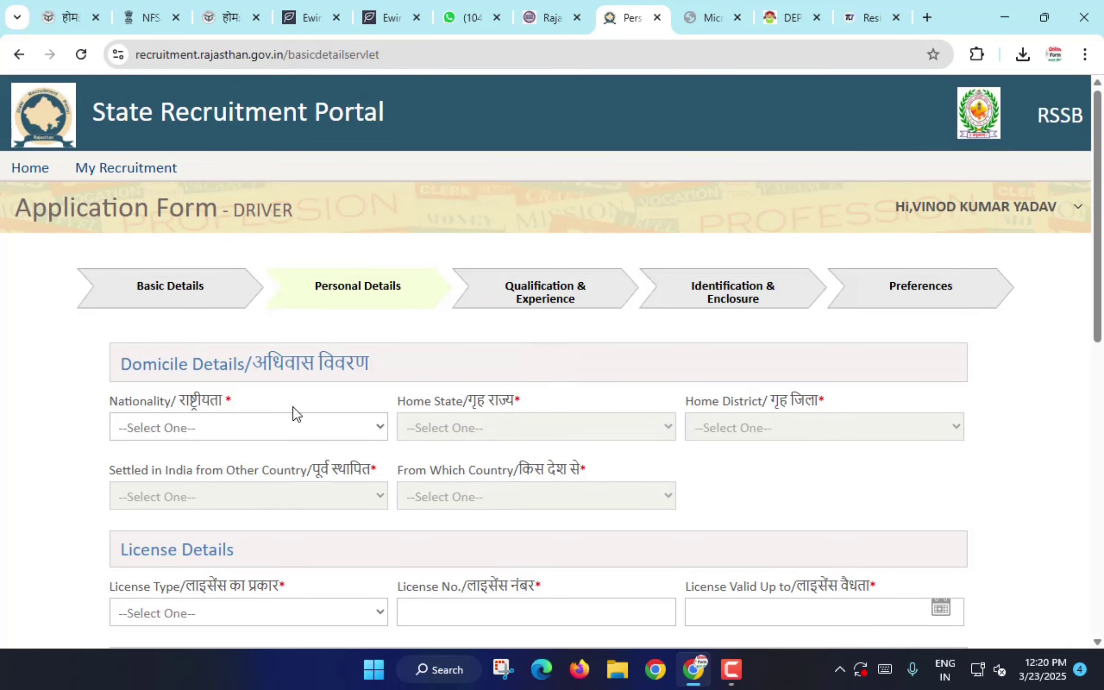
scroll(296, 413, down, 2)
Set nationality Indian, home state Uttar Pradesh, home district Jaunpur, and settled from abroad No
click(194, 341)
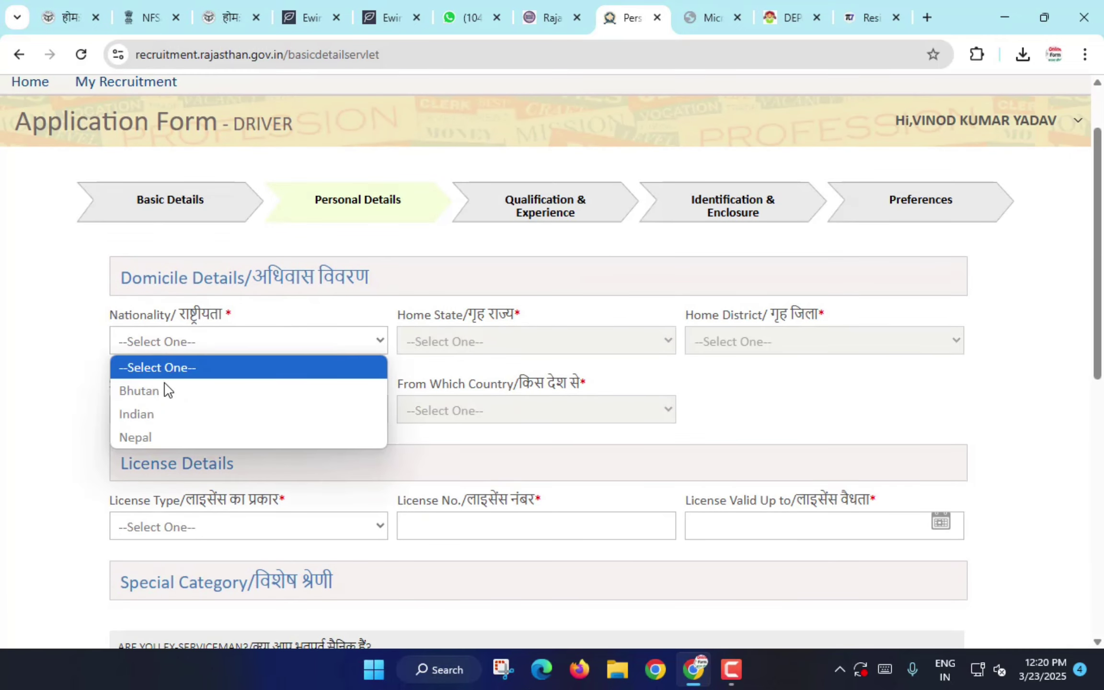
click(160, 415)
click(452, 341)
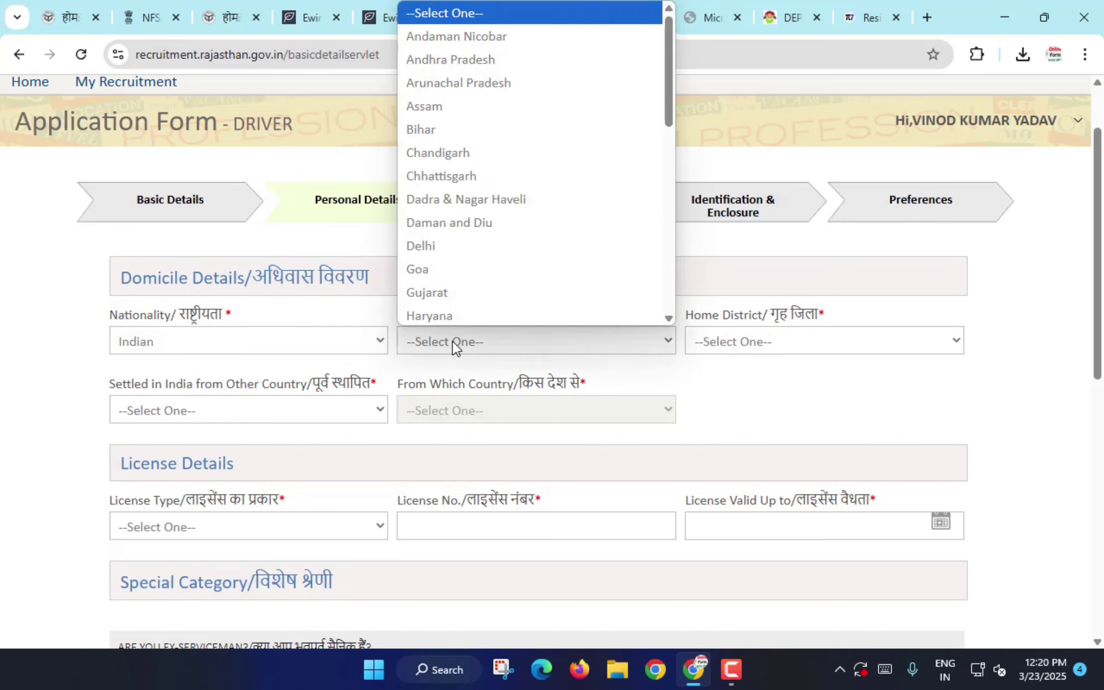
text(u)
key(Return)
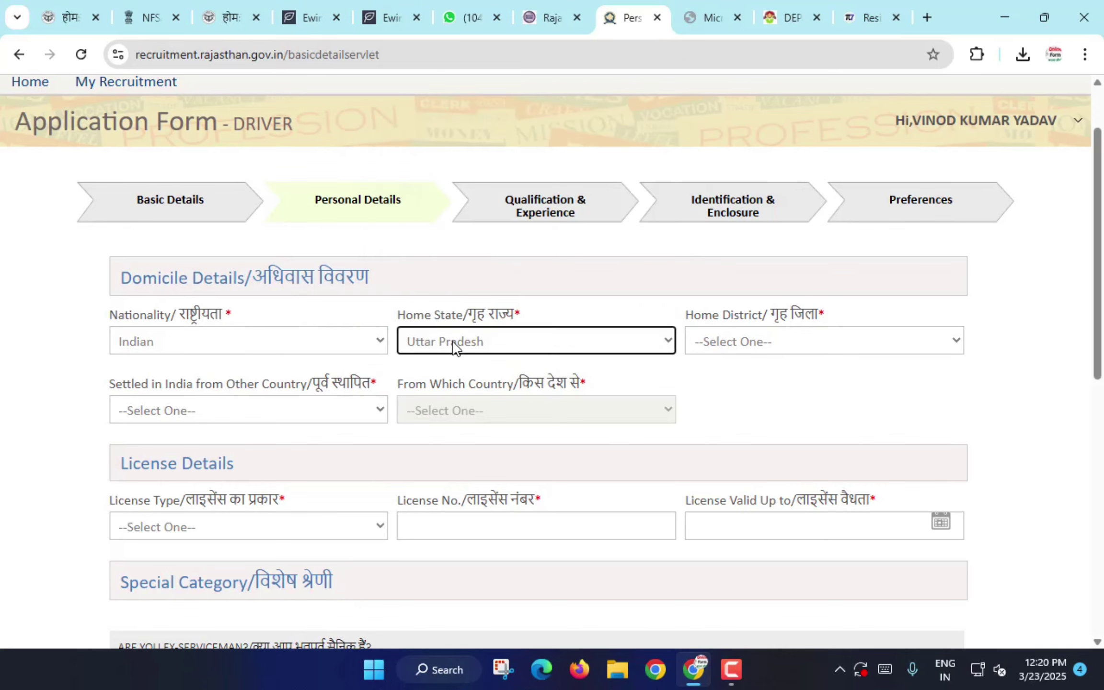
click(792, 341)
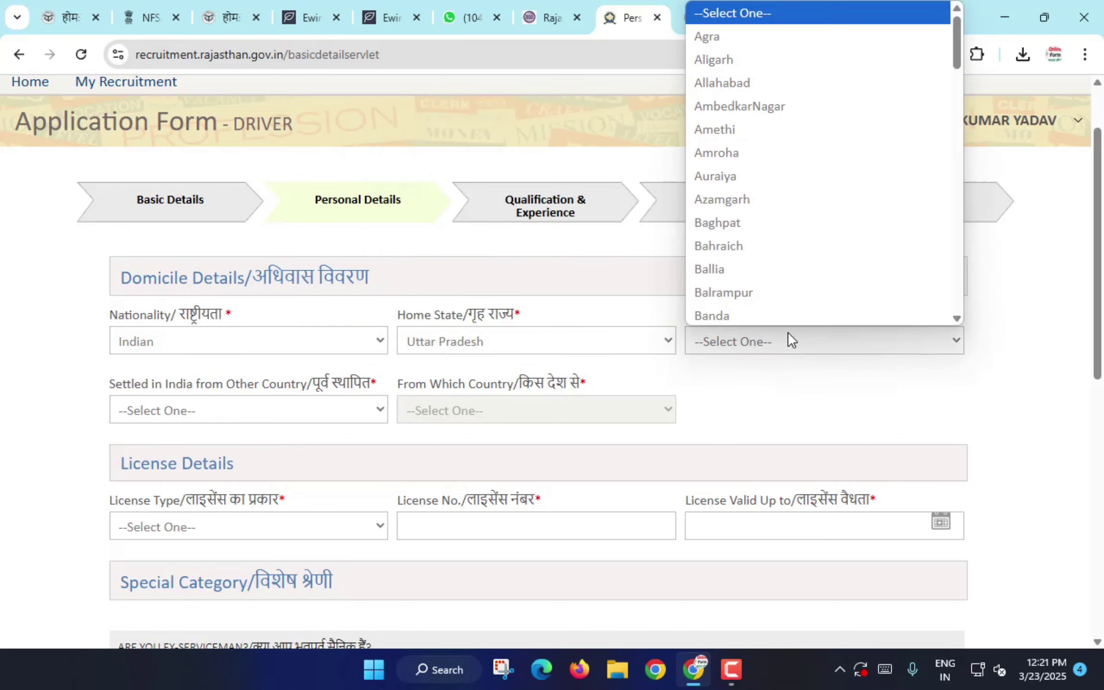
text(j)
key(Down)
key(Return)
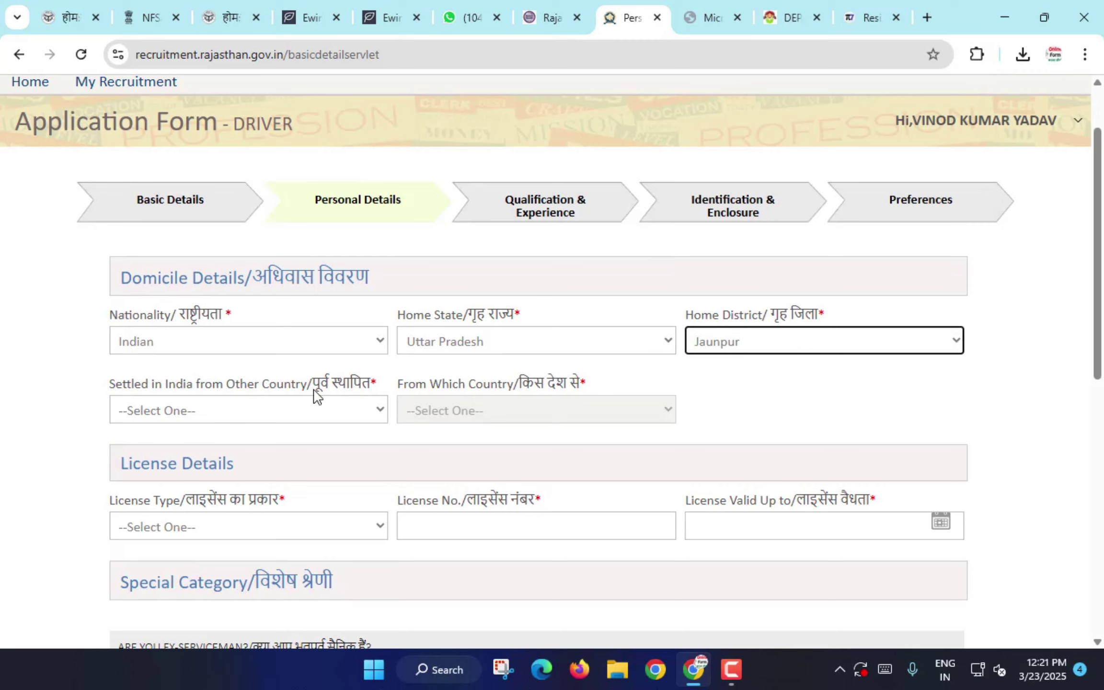
click(225, 415)
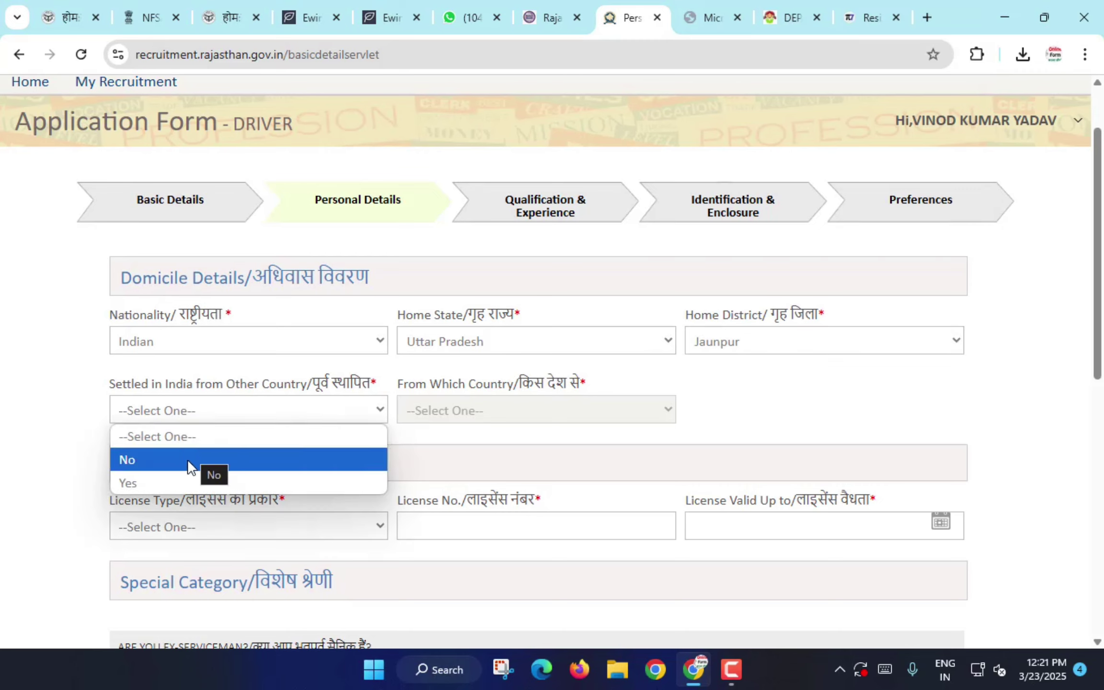
click(374, 455)
scroll(328, 411, down, 3)
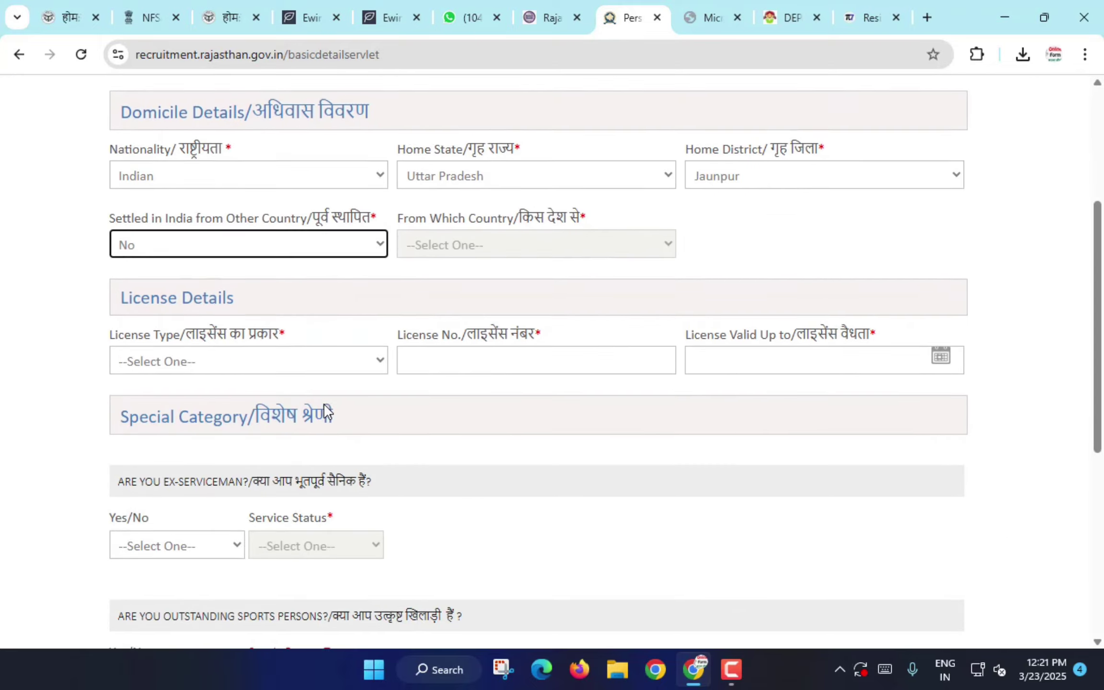
Set licence type to Heavy Vehicle and paste in the licence number
click(188, 355)
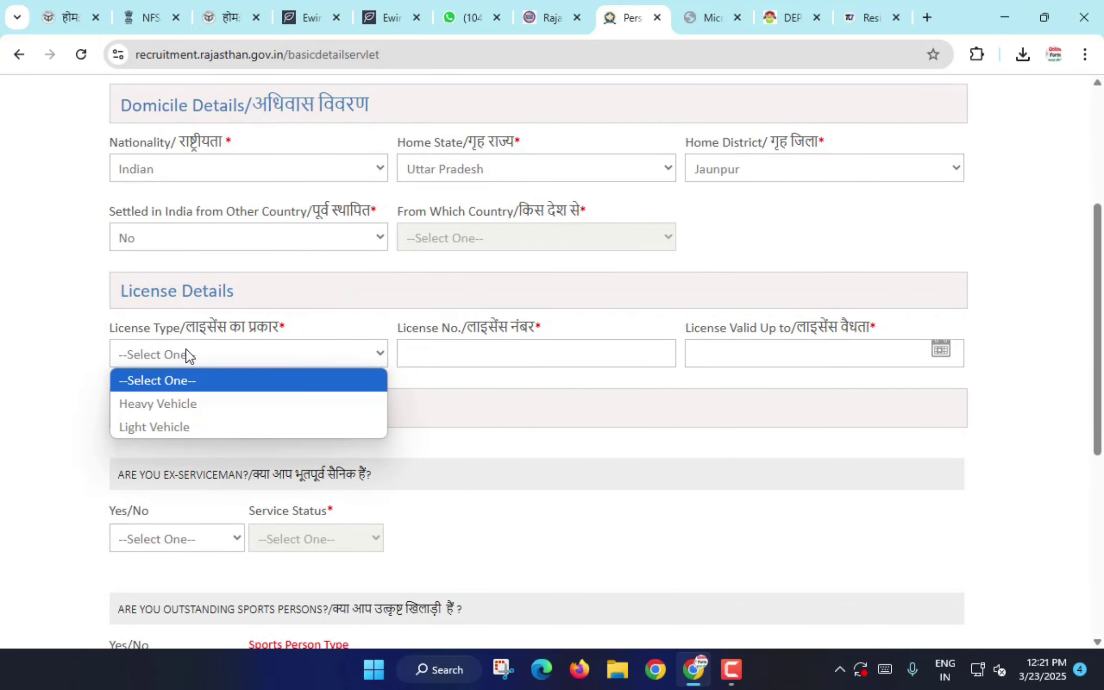
click(172, 404)
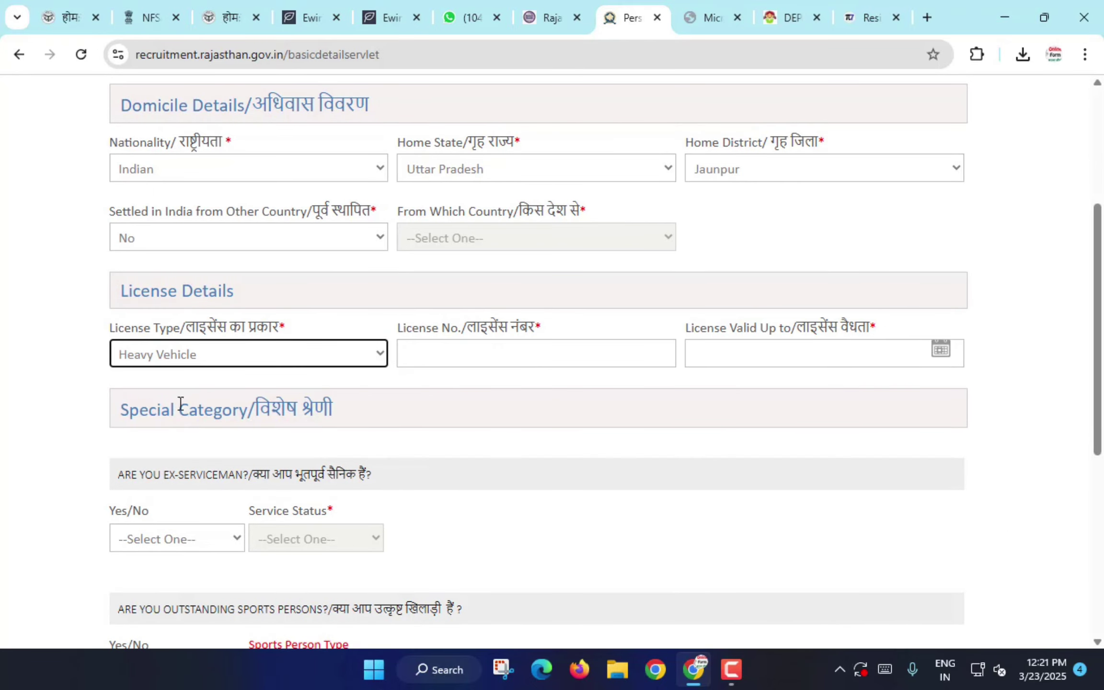
click(451, 353)
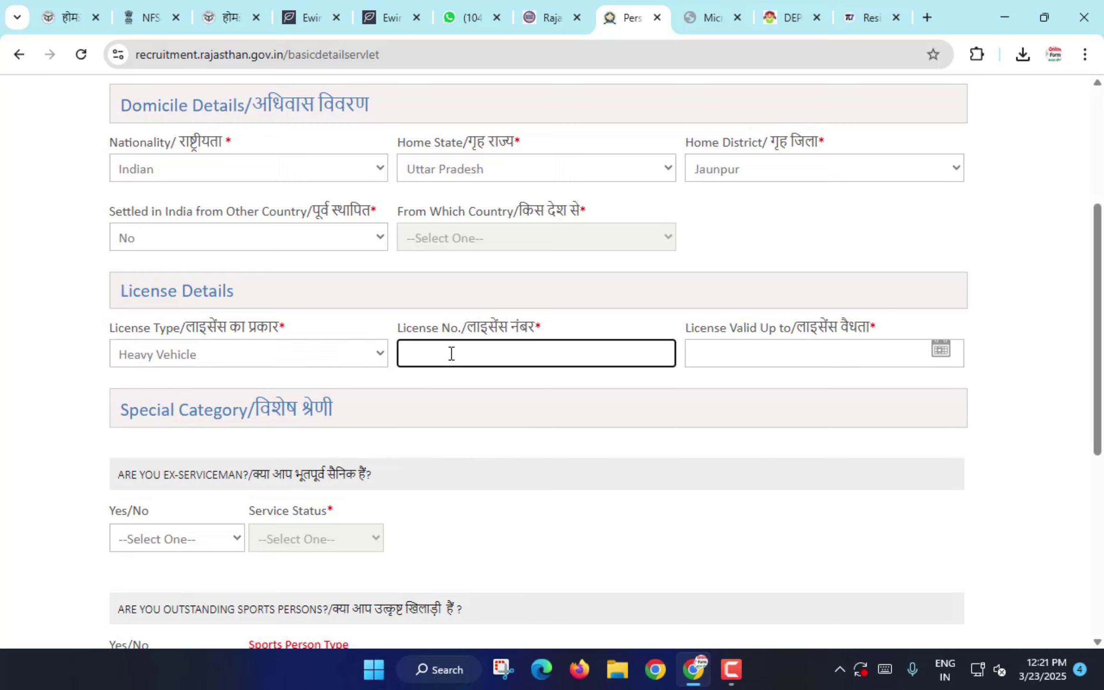
key(ctrl+v)
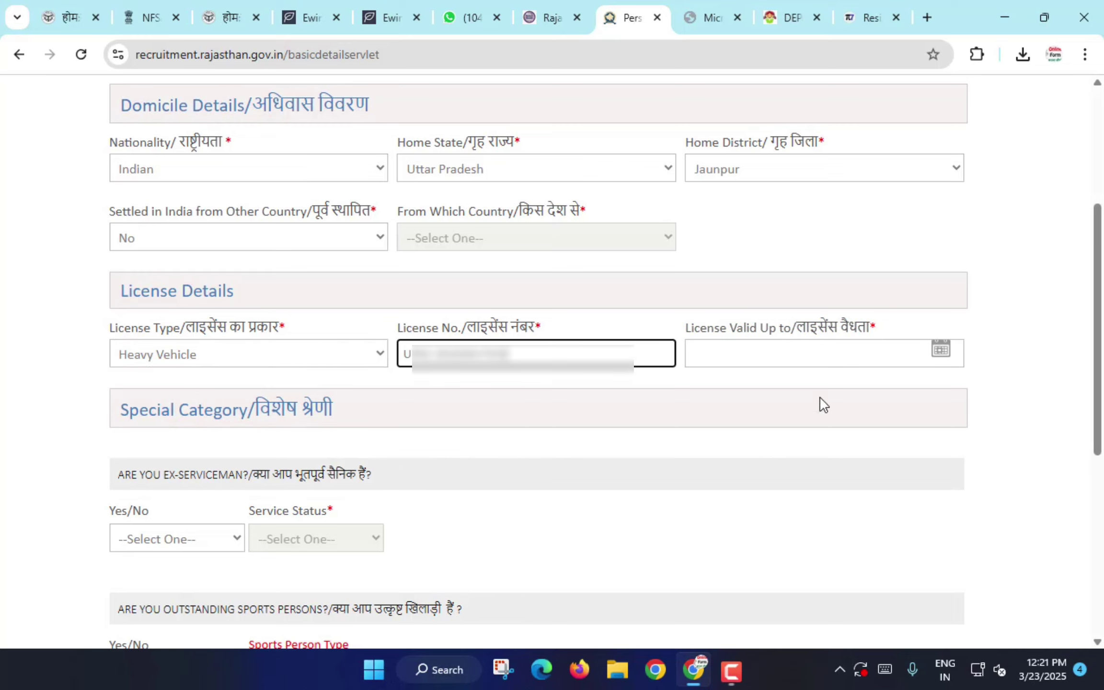
Pick 21-Oct-2029 as the licence validity date from the calendar
click(739, 347)
click(868, 397)
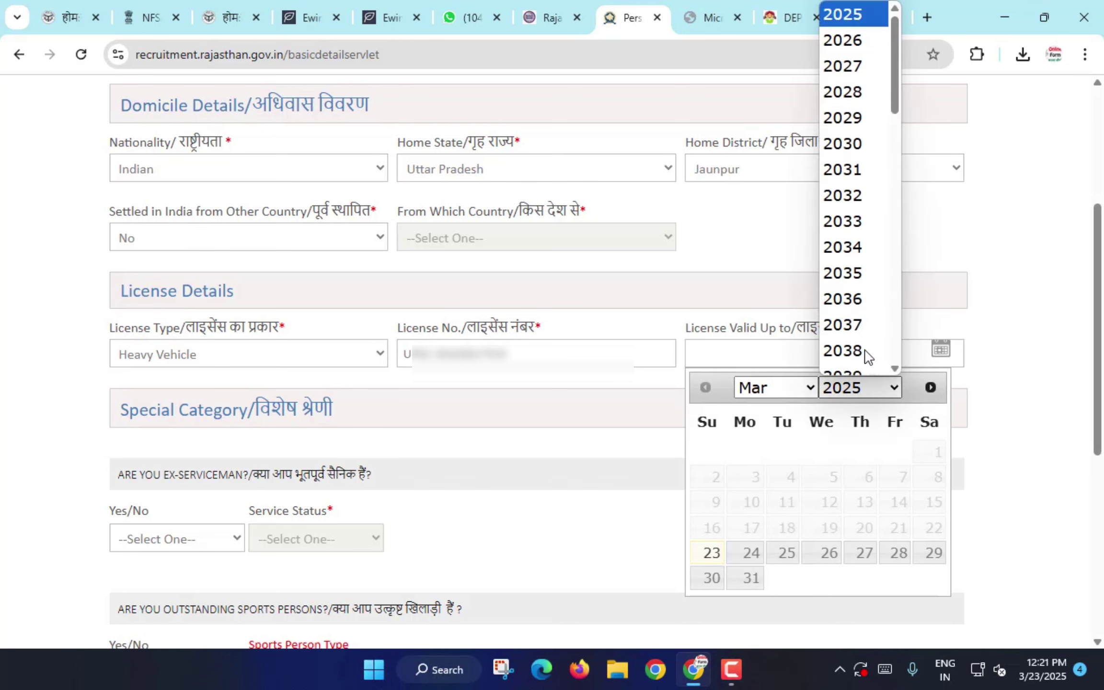
scroll(860, 288, down, 1)
click(844, 231)
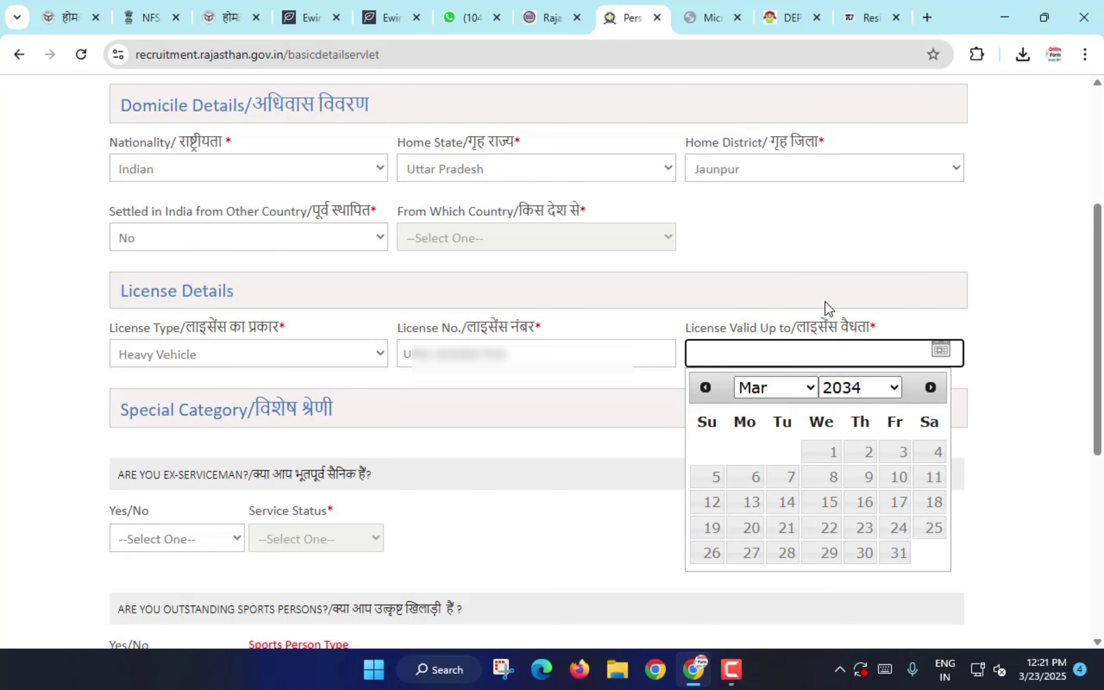
click(776, 386)
click(767, 364)
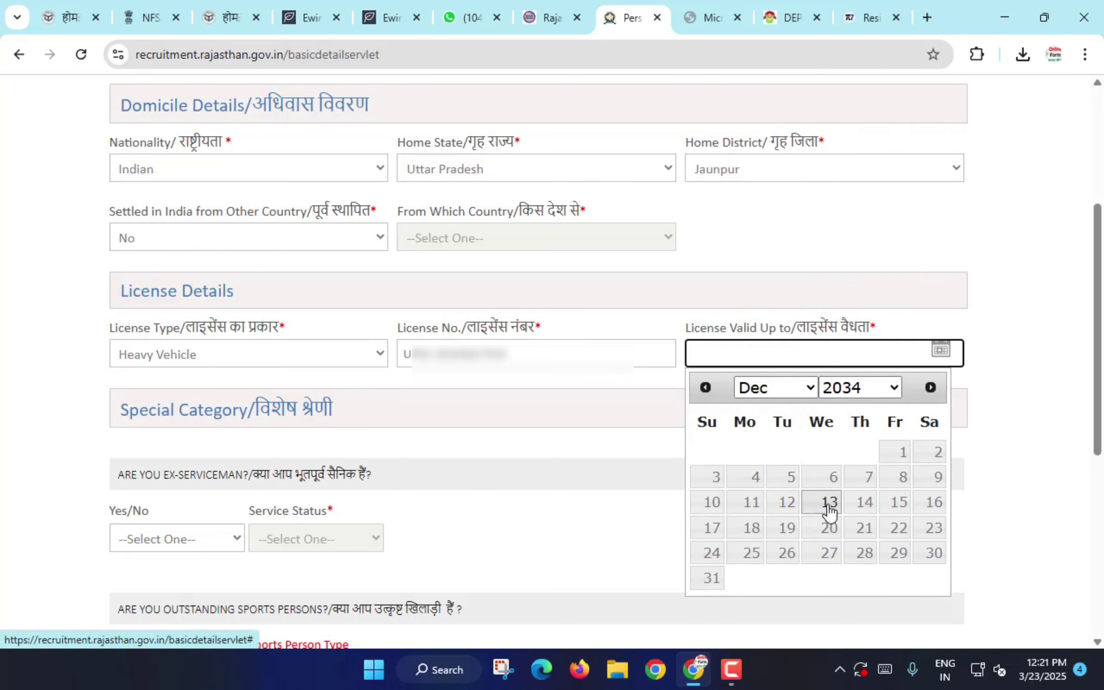
click(898, 504)
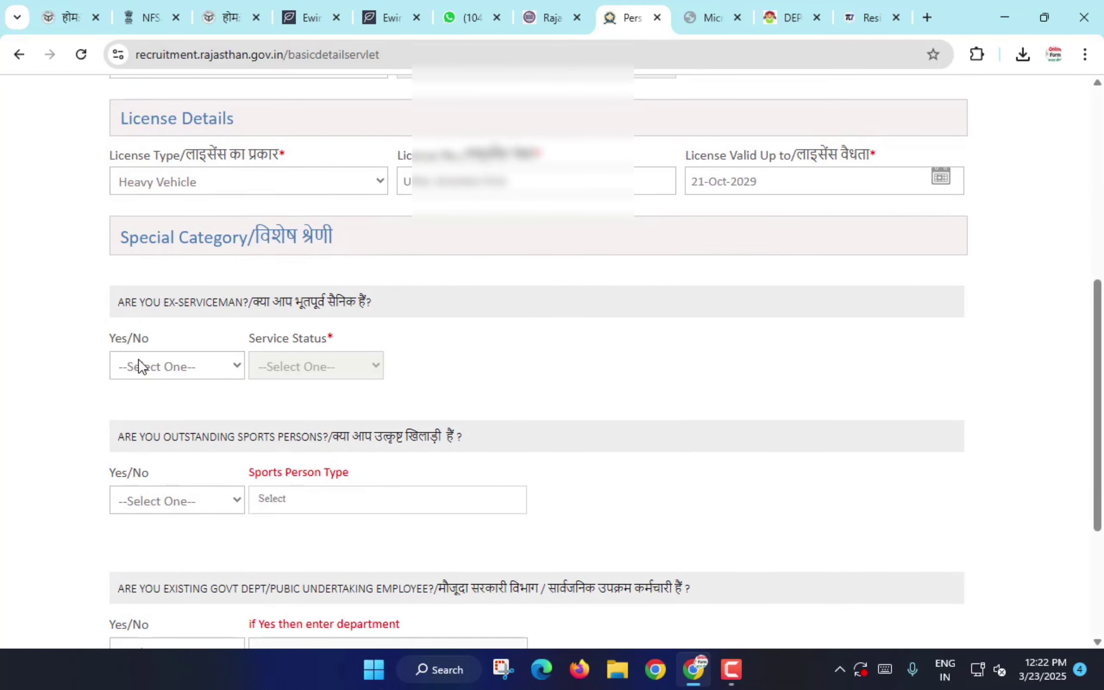
Answer No to the ex-serviceman, sports-person and government-employee questions
drag(115, 302, 399, 302)
click(199, 381)
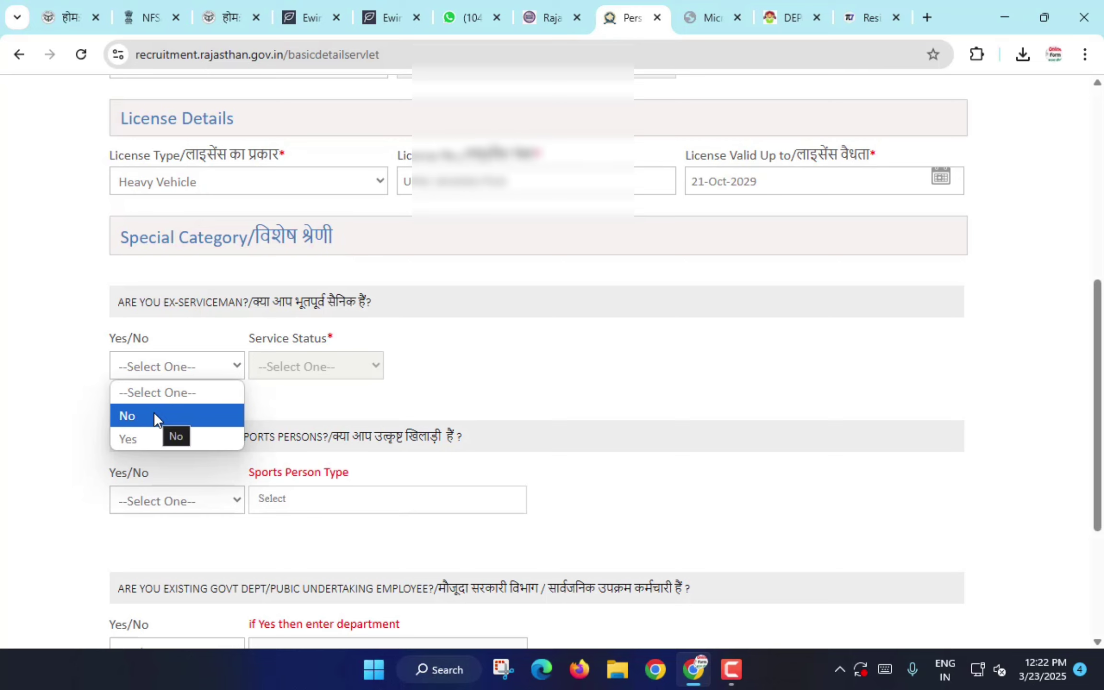
click(154, 413)
scroll(252, 338, down, 3)
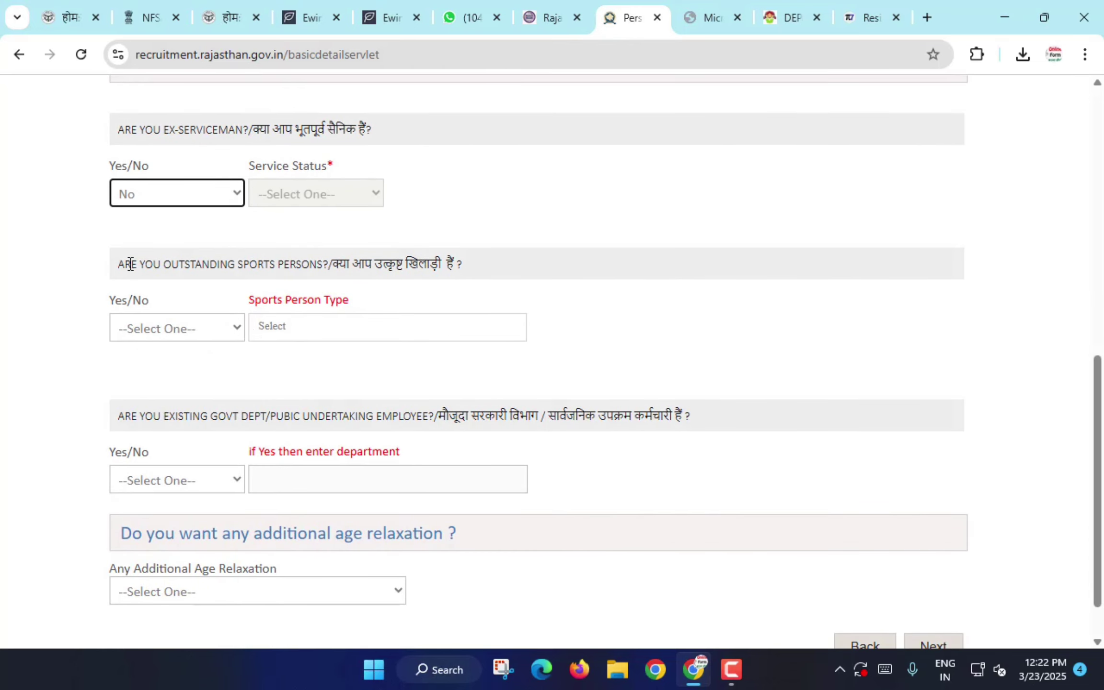
drag(118, 264, 469, 267)
click(229, 329)
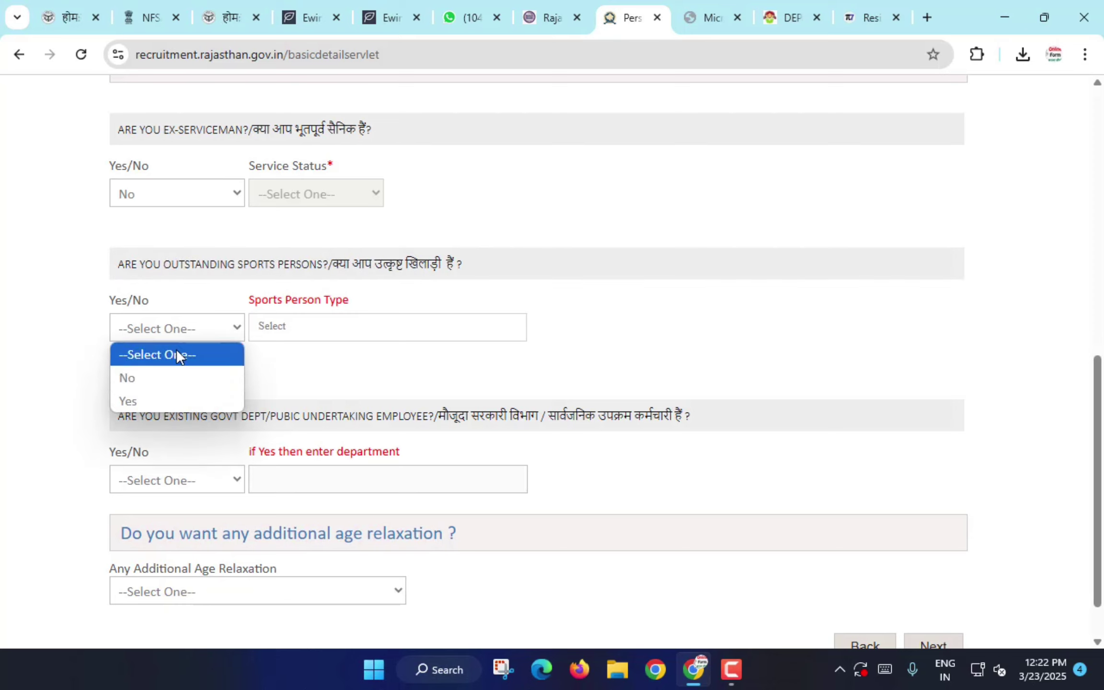
click(166, 369)
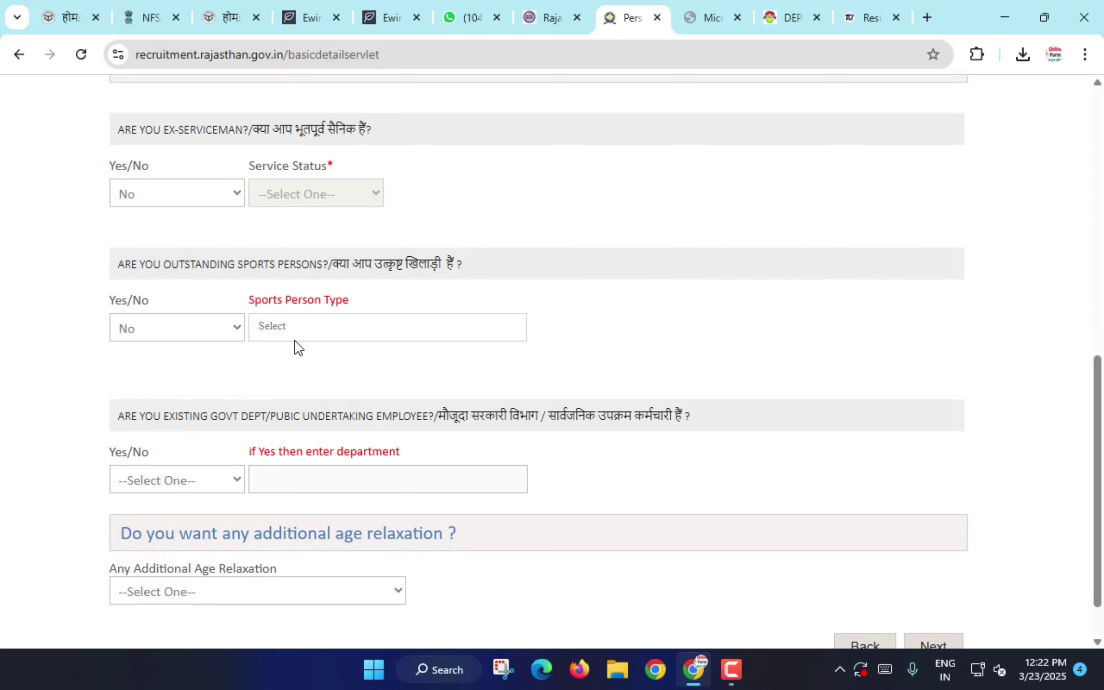
scroll(295, 347, down, 2)
drag(121, 358, 720, 368)
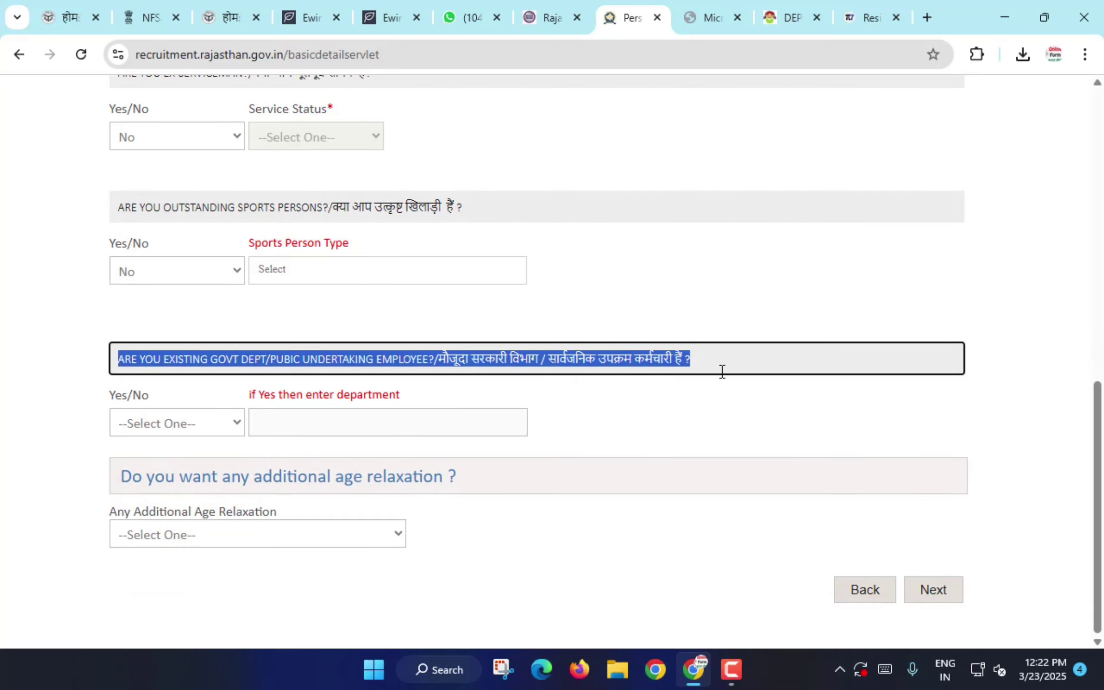
click(186, 426)
click(164, 472)
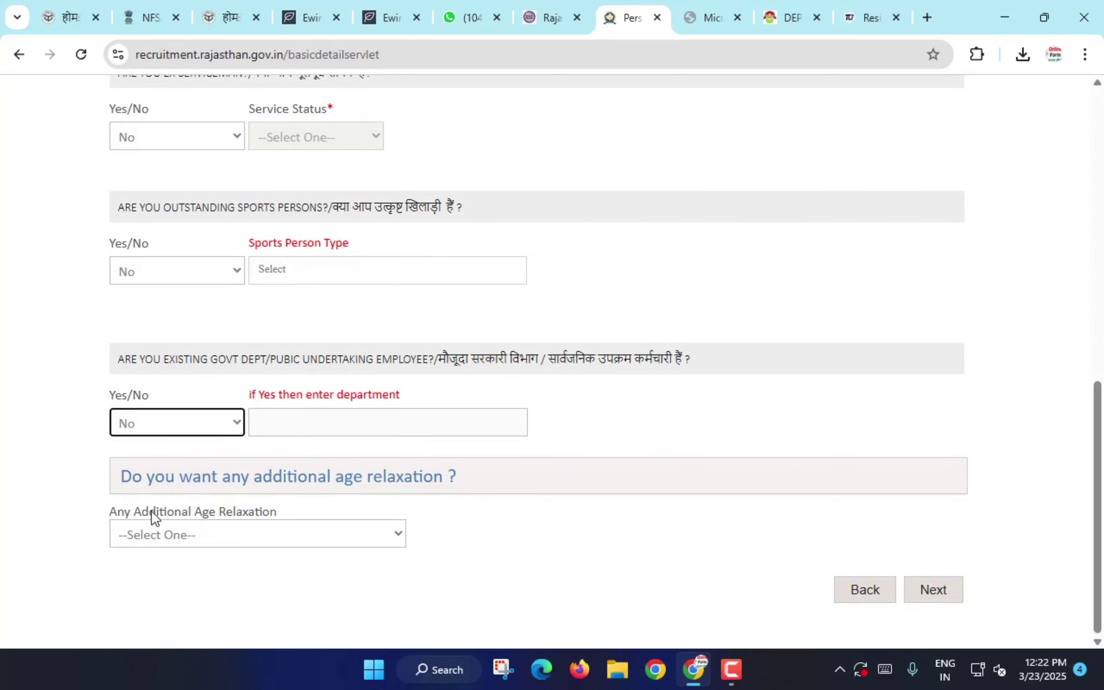
Set additional age relaxation to NOT APPLICABLE and continue to Qualification & Experience
drag(99, 515, 268, 550)
click(260, 544)
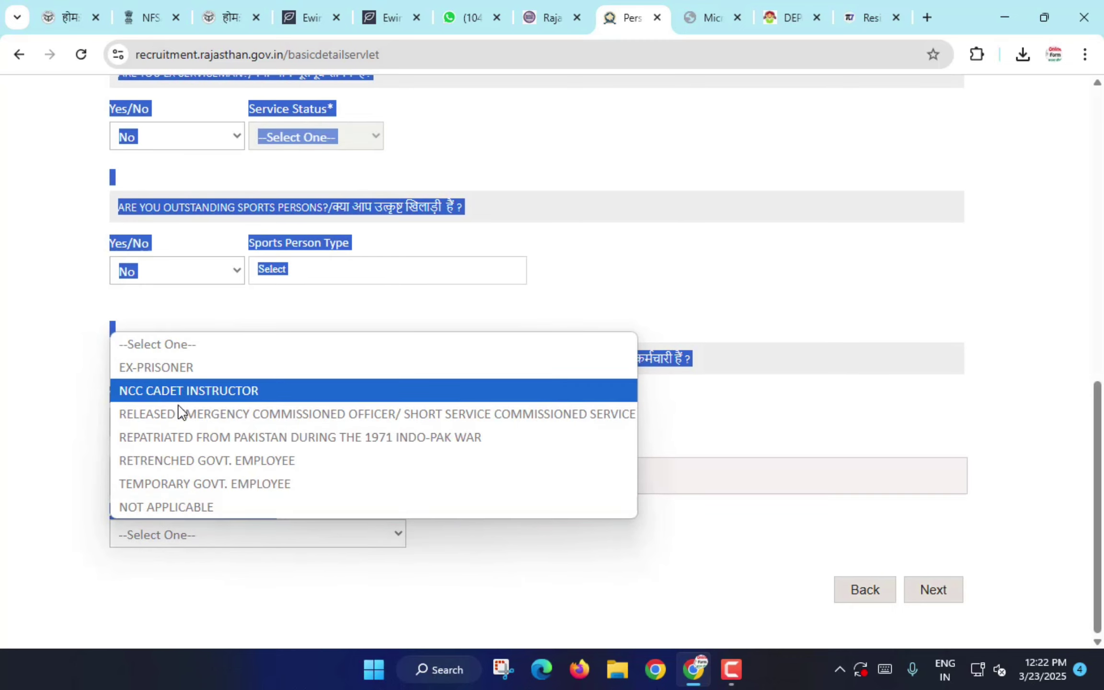
click(183, 506)
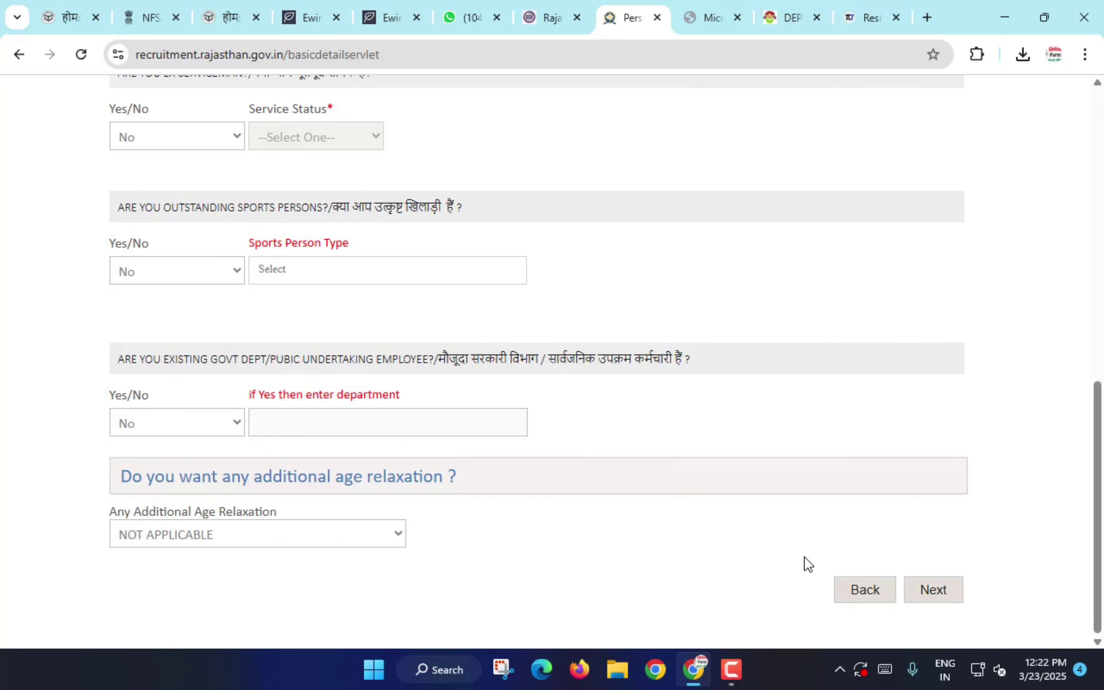
click(934, 590)
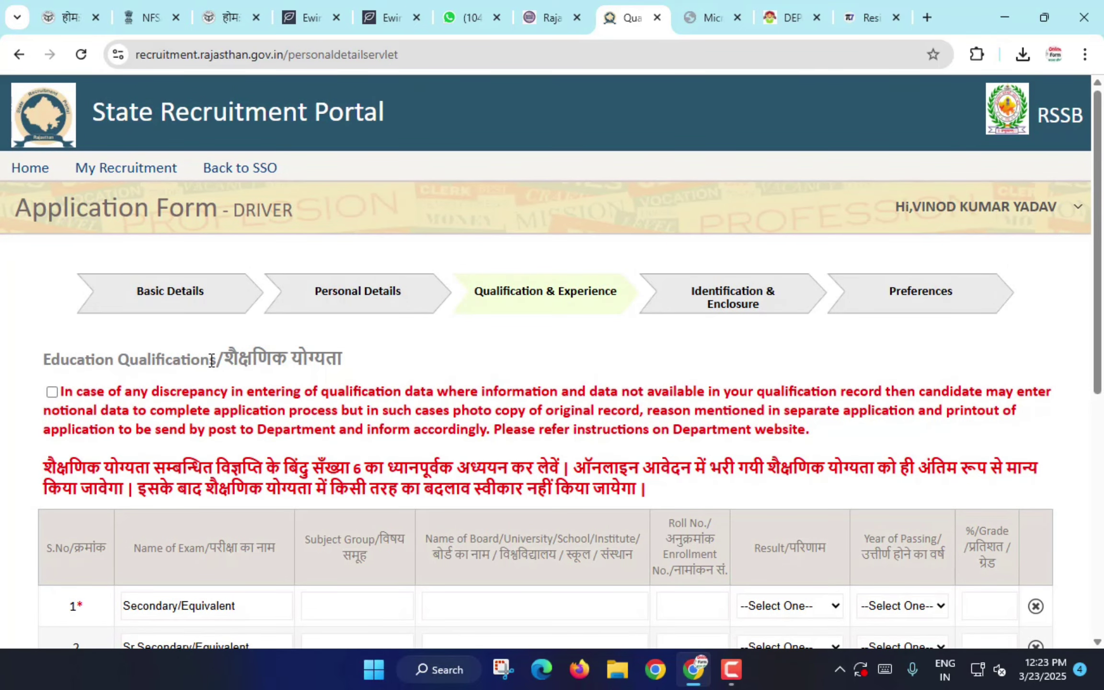
Tick the qualification-discrepancy declaration
scroll(211, 360, down, 3)
click(52, 305)
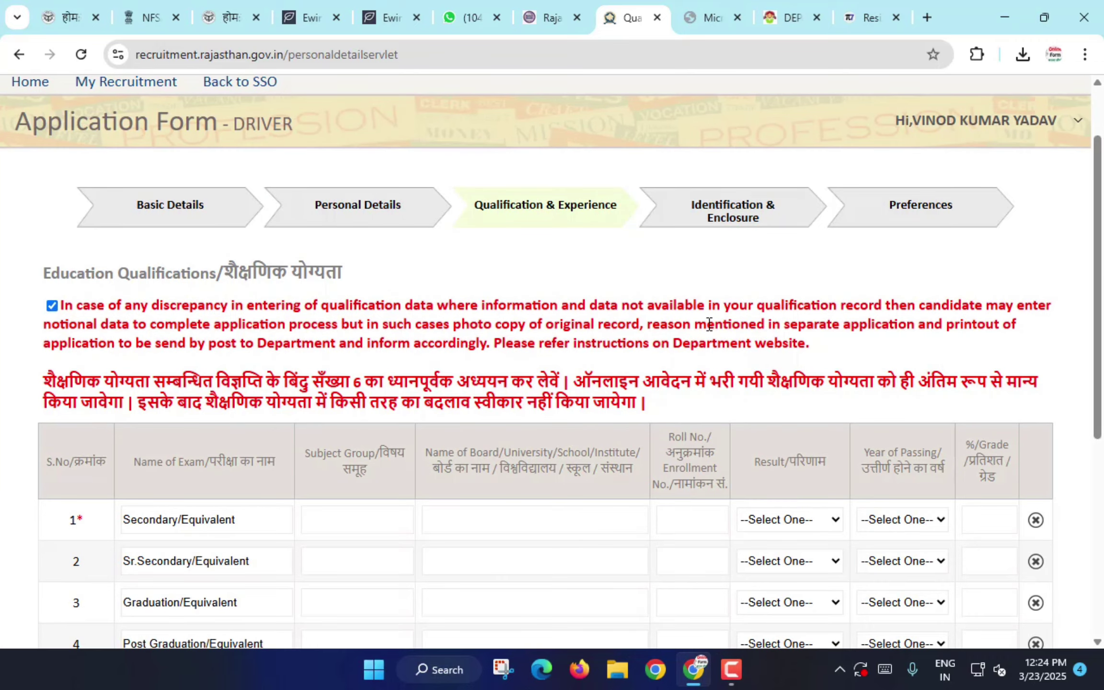
scroll(798, 320, down, 1)
scroll(797, 320, down, 3)
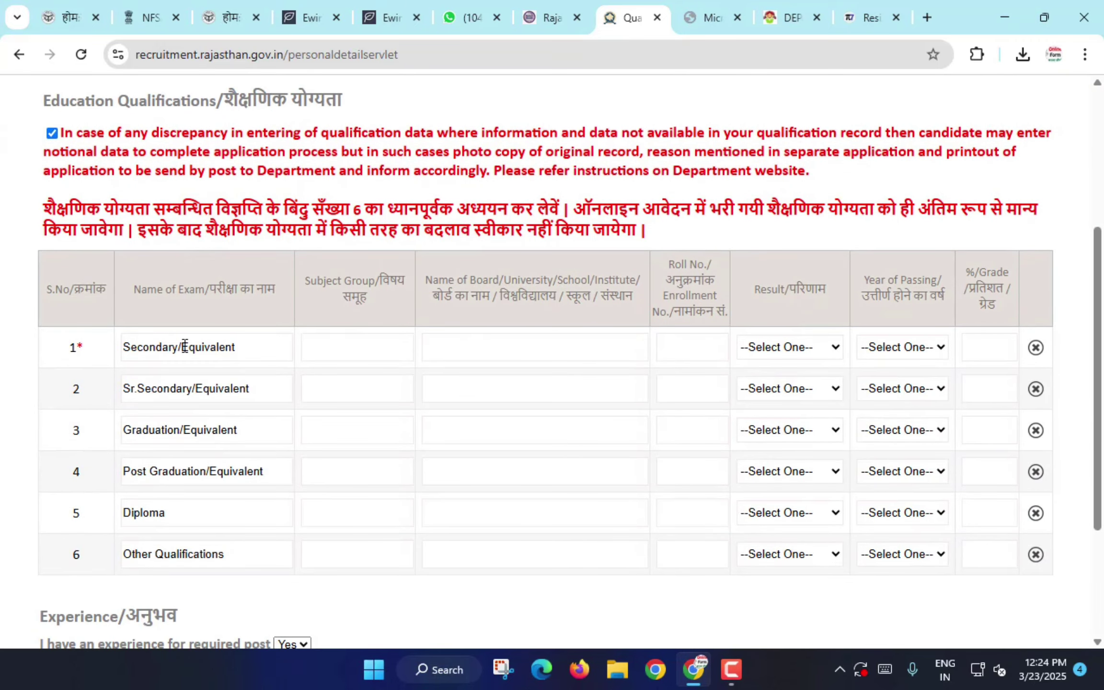
mouse_move(57, 339)
mouse_down()
mouse_move(72, 360)
mouse_move(249, 365)
mouse_up()
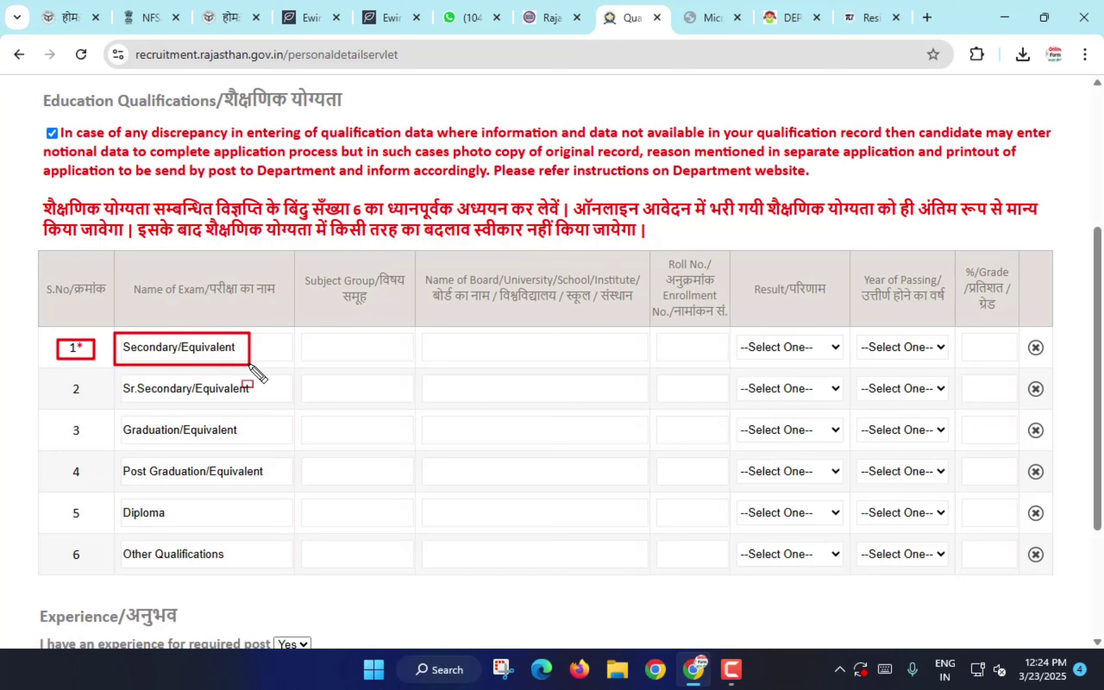
Enter Secondary subjects 'HINDI ENGLISH MATHEMATICS SOCAIL SCIENCE DRAWING' and board 'BOARD OF HIGHSCHOOL AND INTERMEDIATE EDUCATION'
click(788, 348)
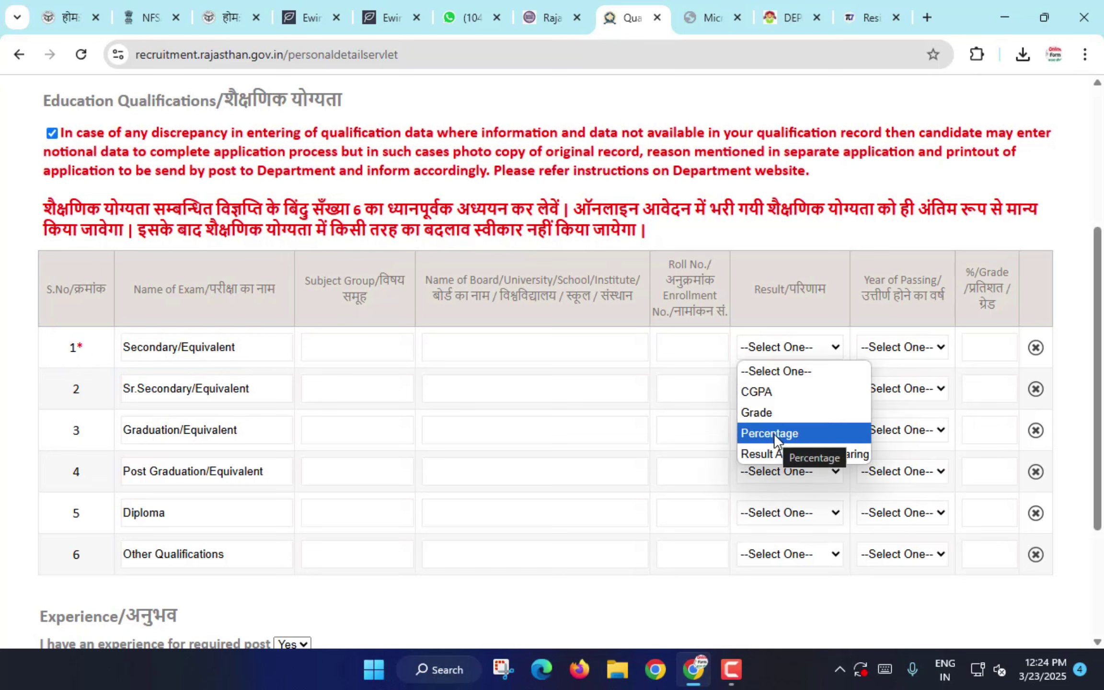
click(356, 342)
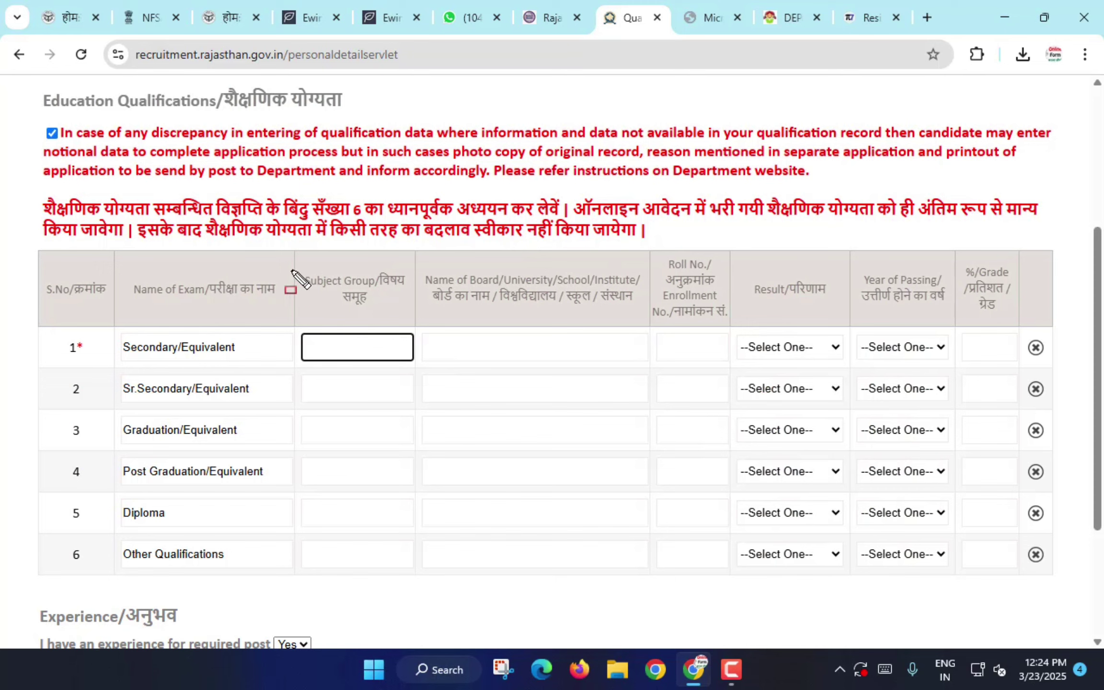
drag(293, 272, 424, 318)
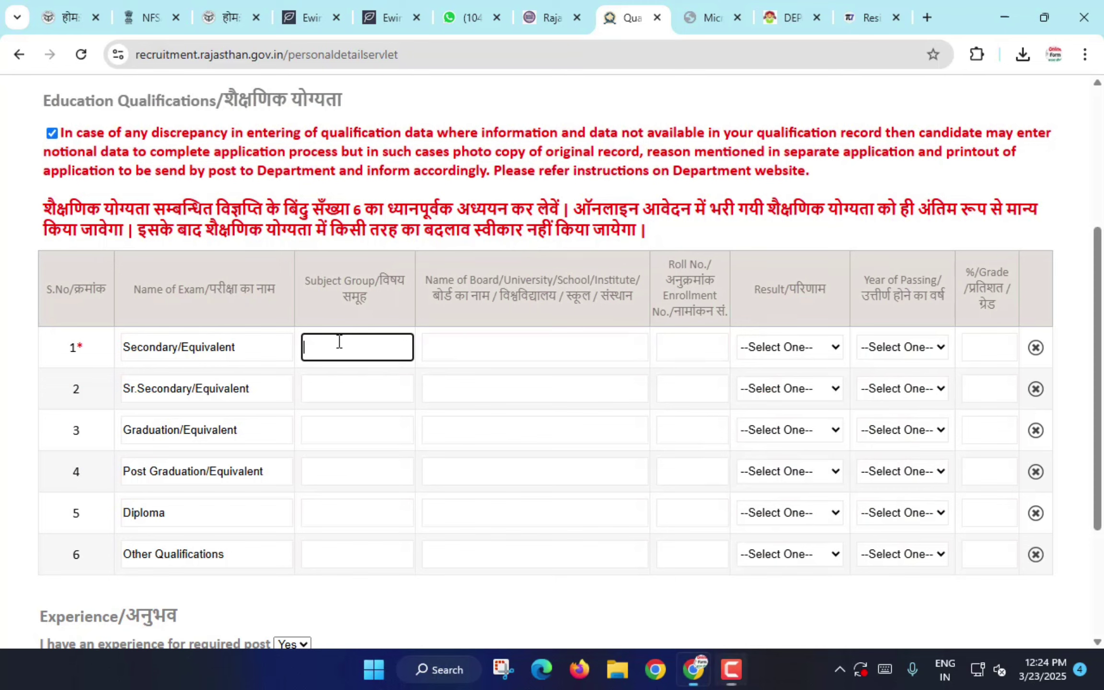
text(HINDI ENGLISH)
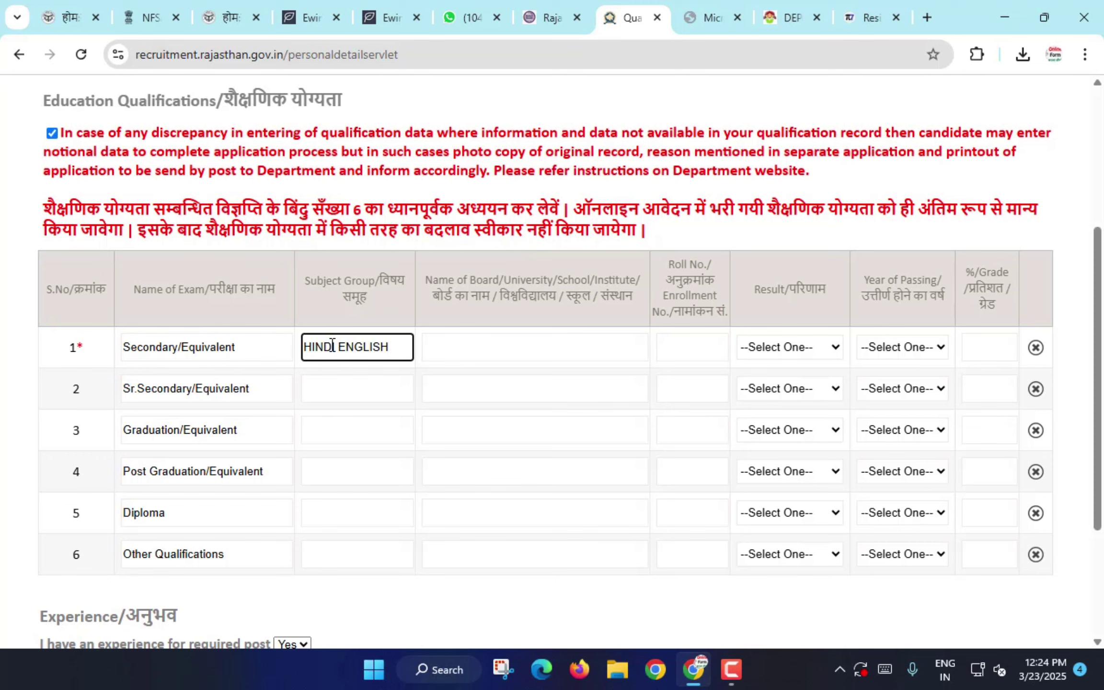
text( MATHEMATICS SCIENC)
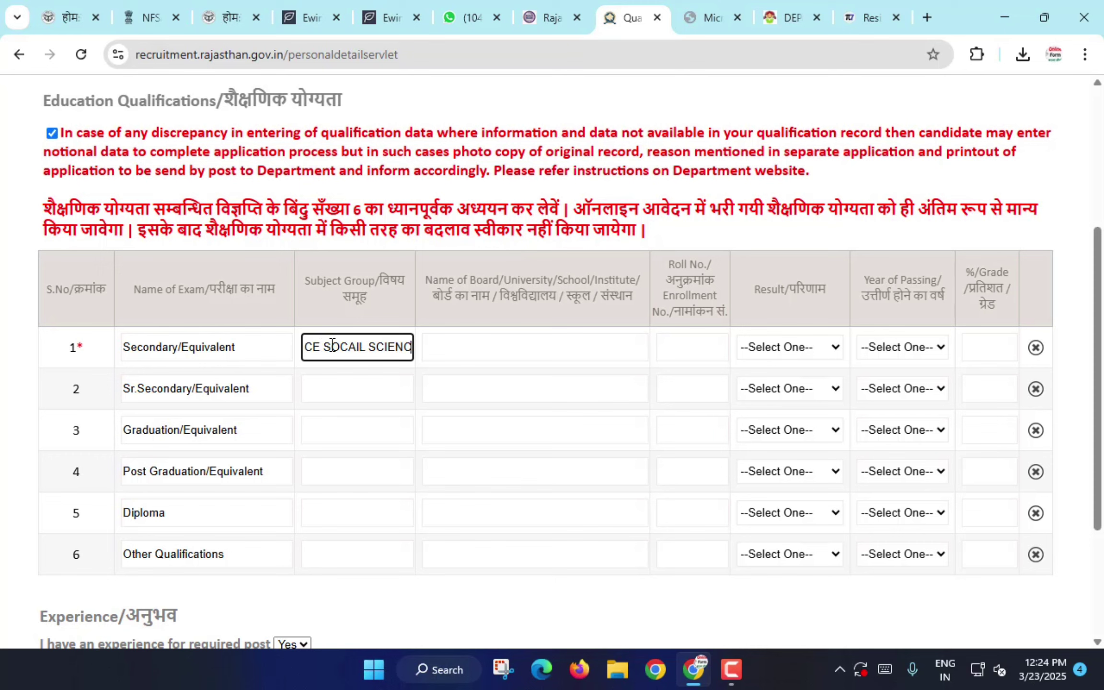
text(E SOCAIL SCIENCE DRAWING)
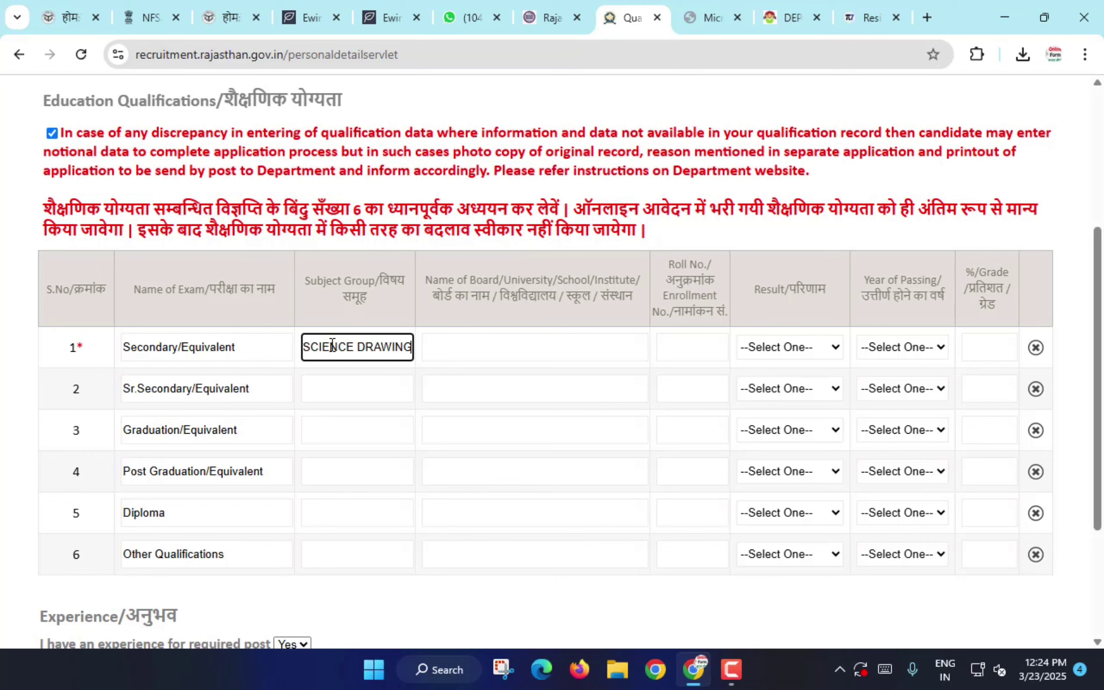
click(501, 342)
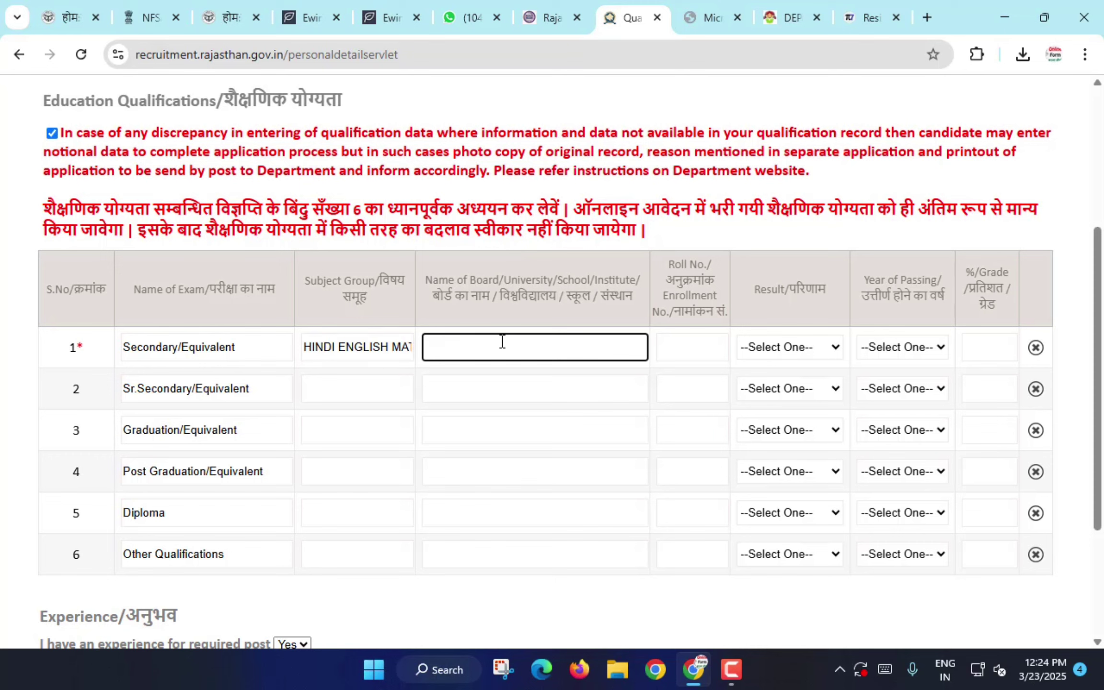
text(BOARD OF HIGHSCHOOL AND )
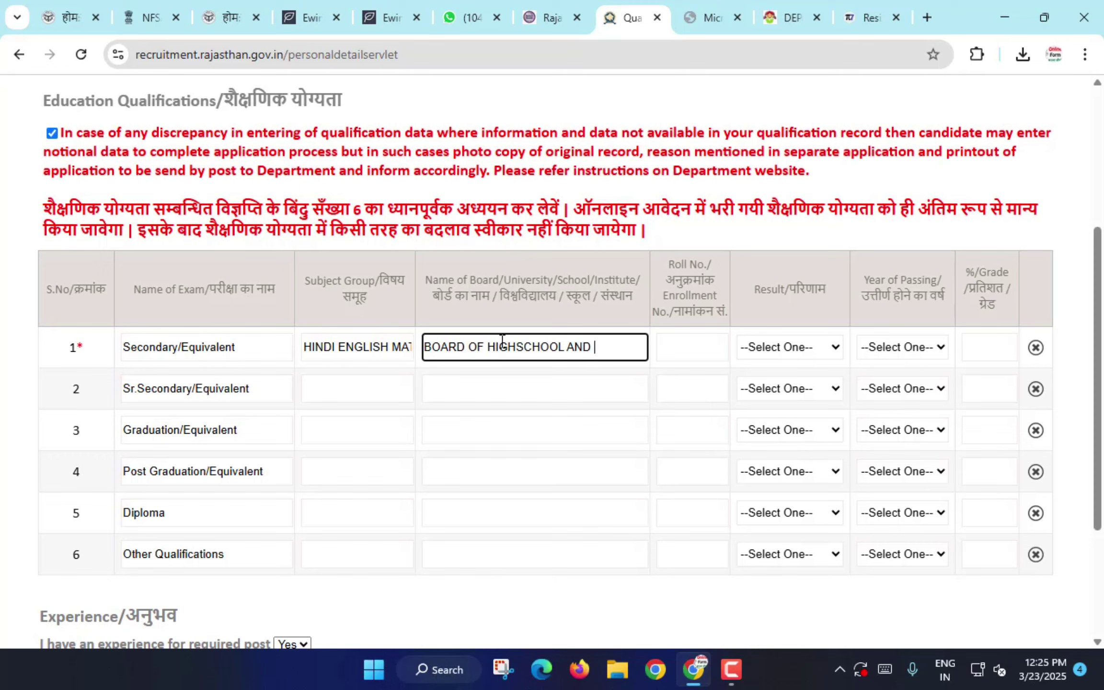
text(INTERMEDIATE EDUCATION)
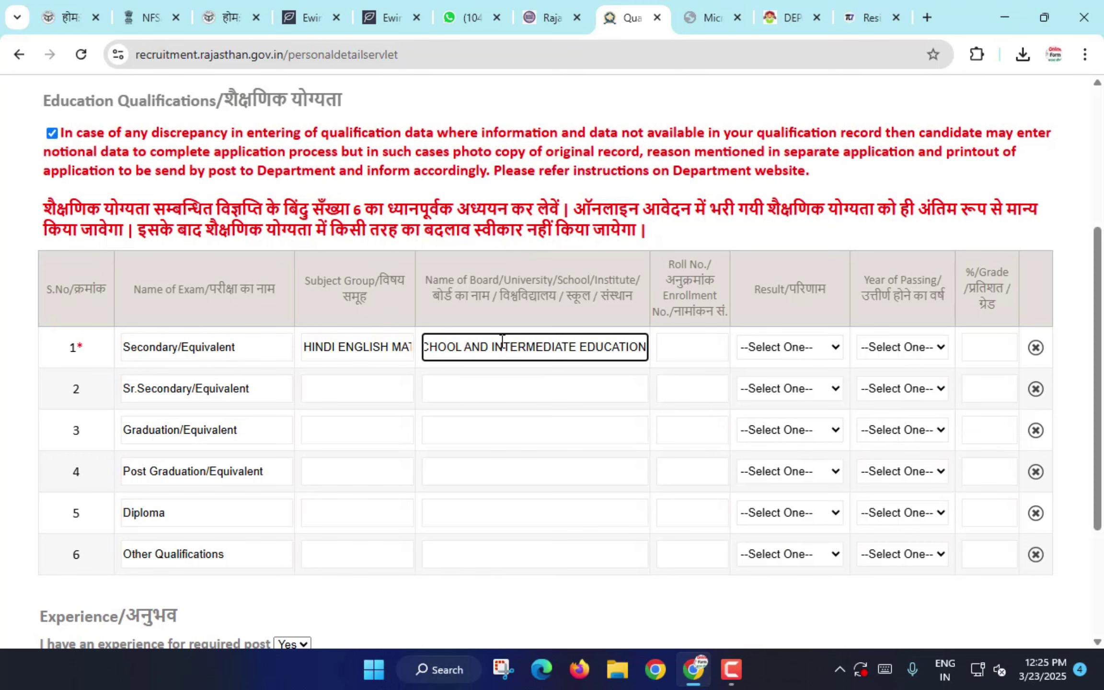
Enter the Secondary roll number, choose Percentage as result type, and set pass year 2004
click(711, 350)
text(15)
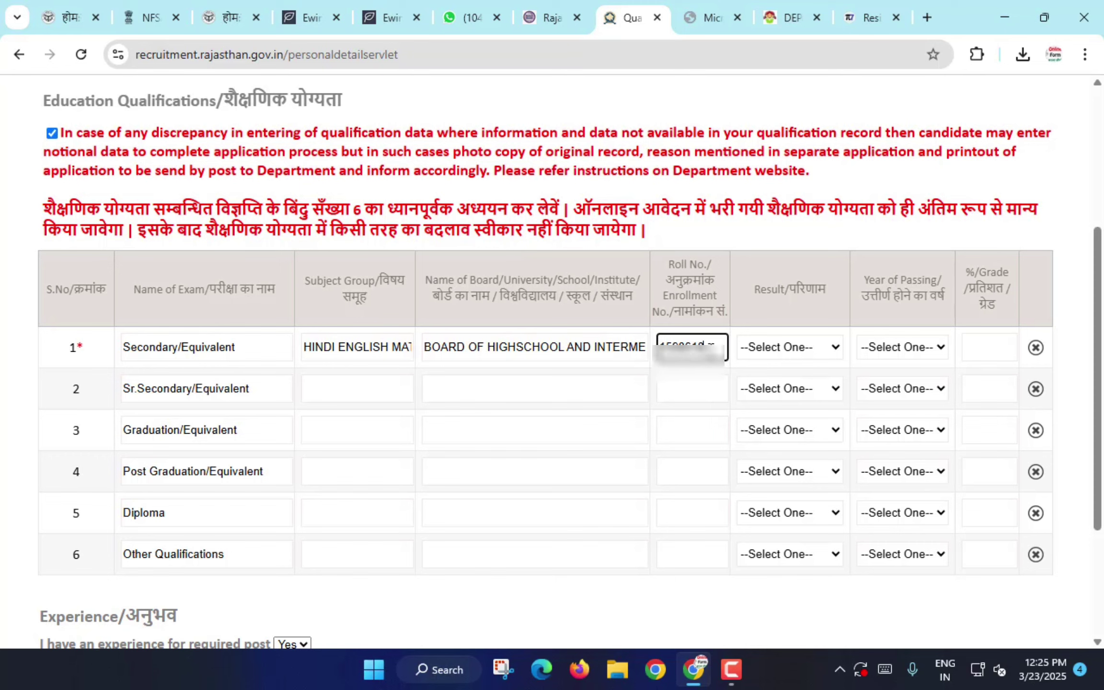
click(797, 354)
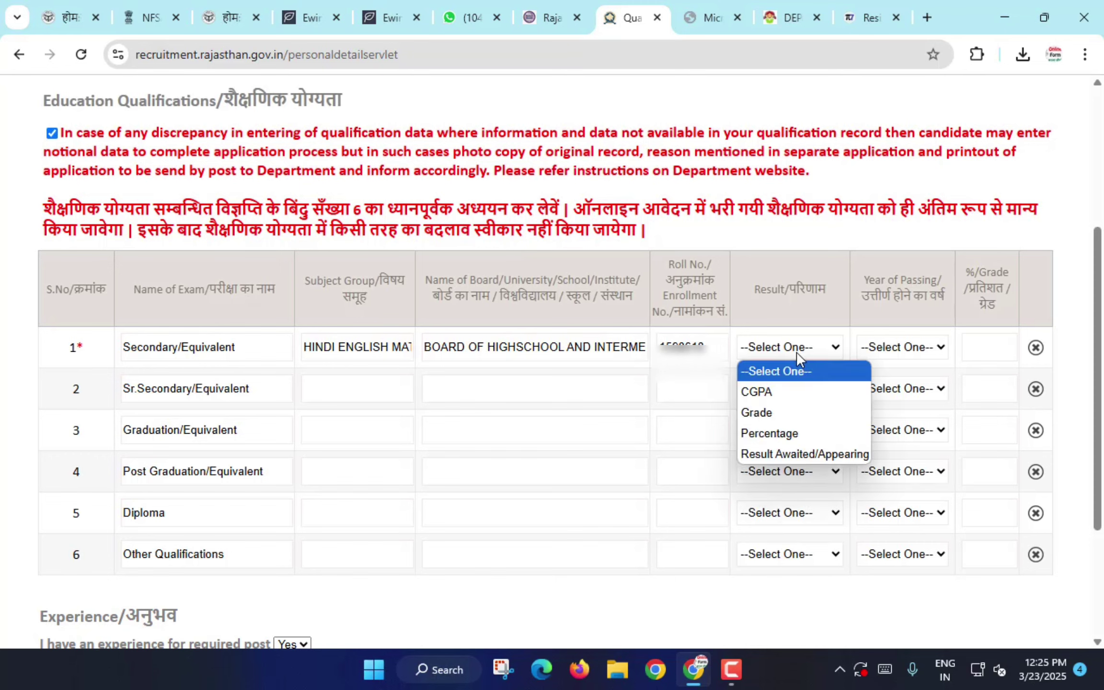
click(780, 432)
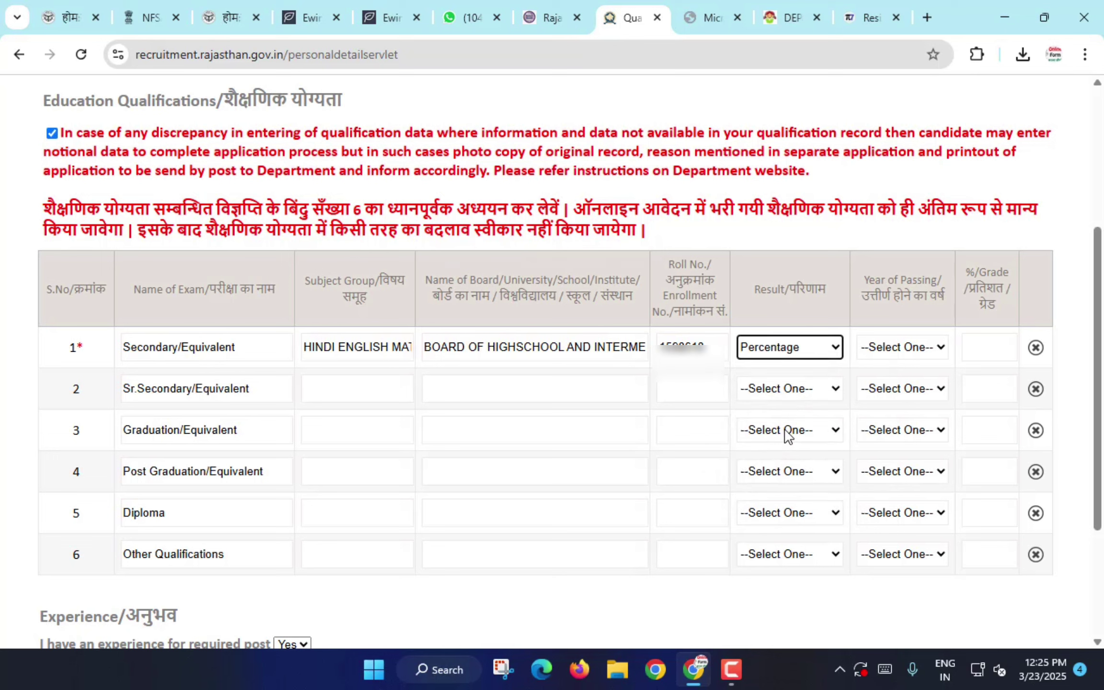
click(903, 344)
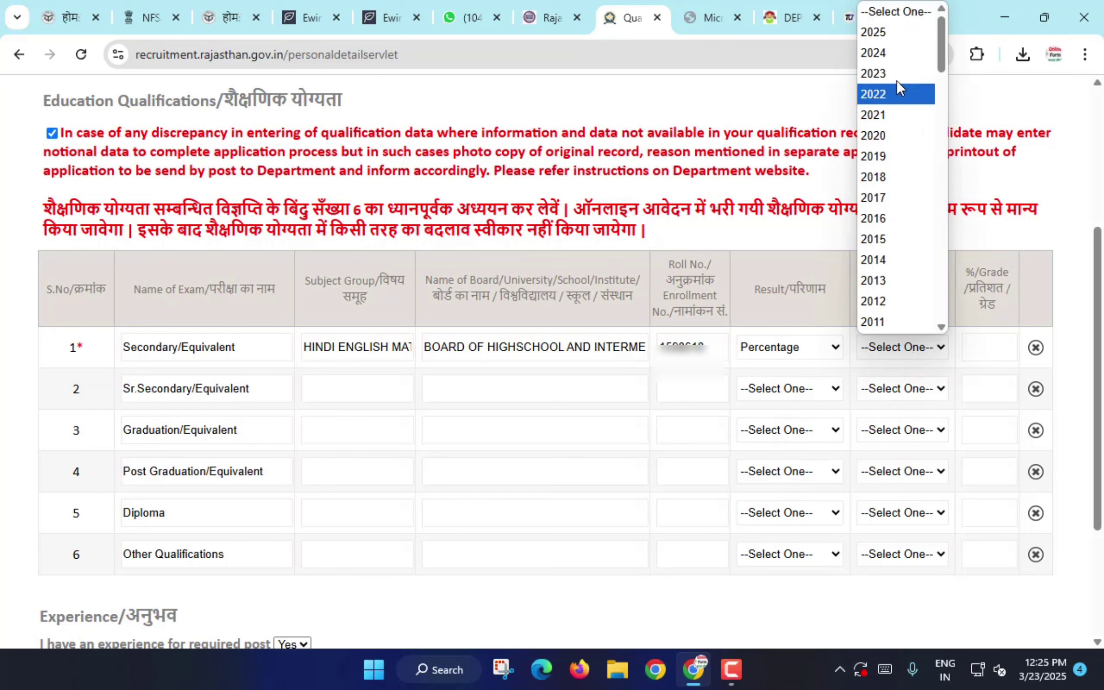
scroll(896, 239, down, 5)
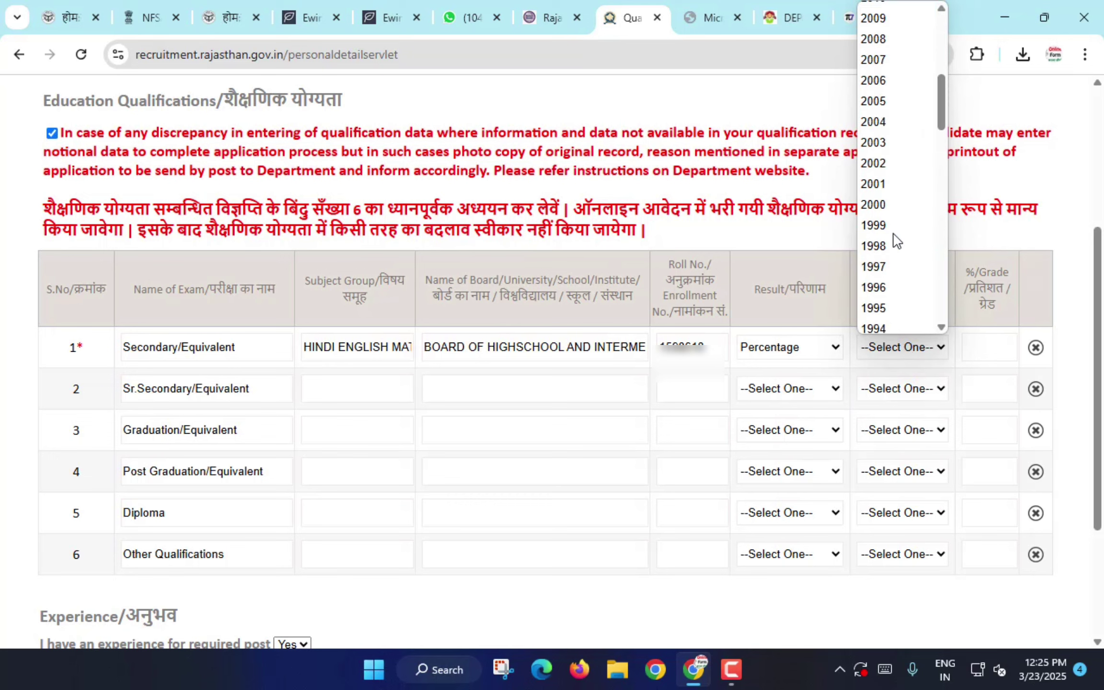
click(889, 122)
Compute 322÷6 in Calculator and enter 53.66 as the Secondary percentage
key(XF86Calculator)
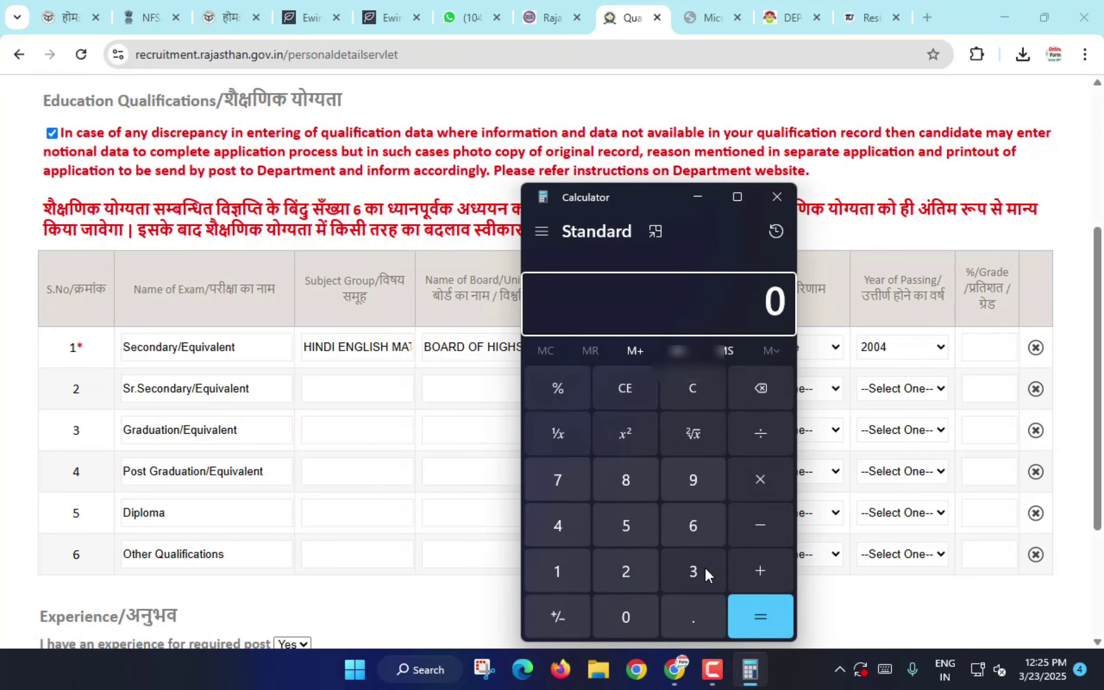
click(705, 567)
double_click(636, 571)
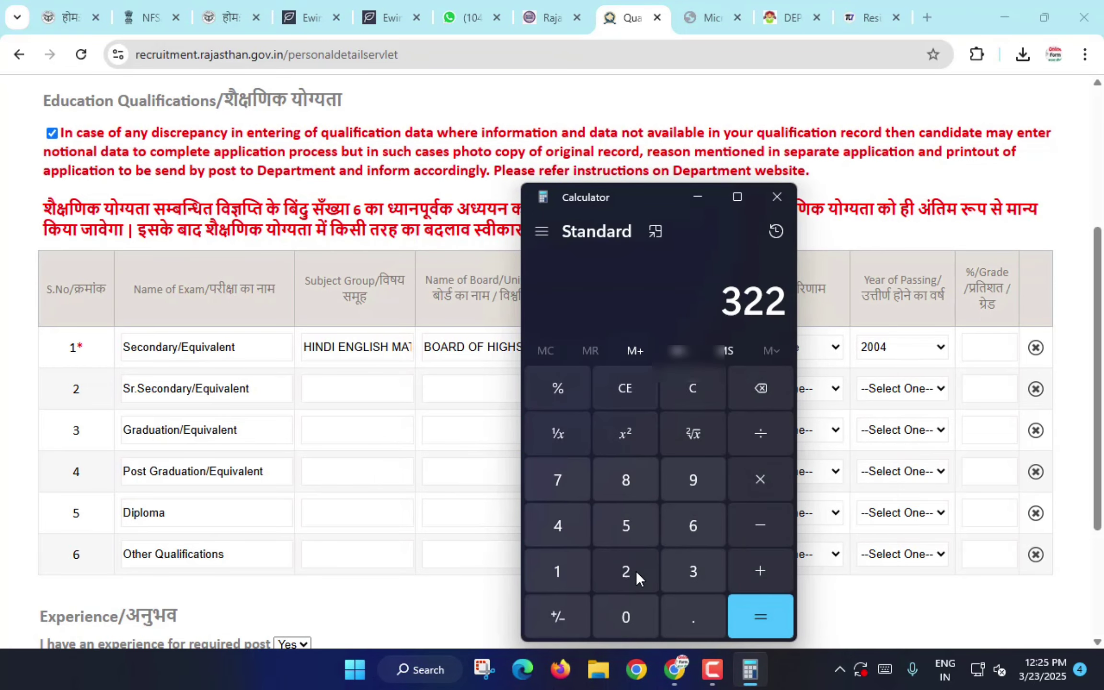
click(756, 433)
click(700, 518)
click(975, 341)
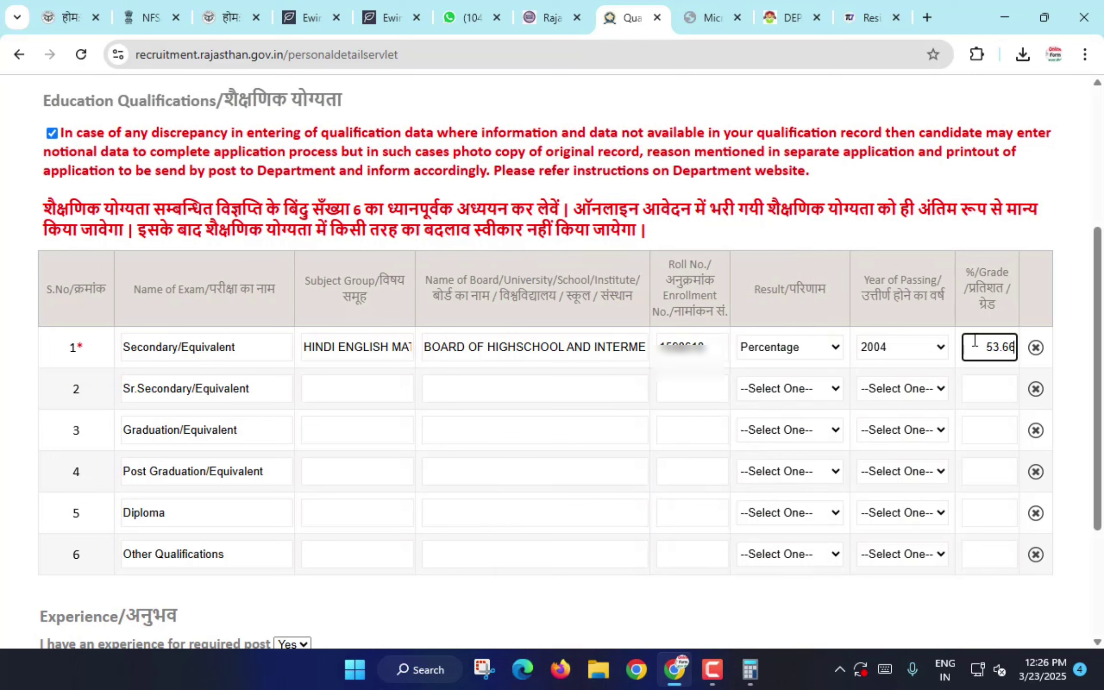
text(53.66)
click(641, 419)
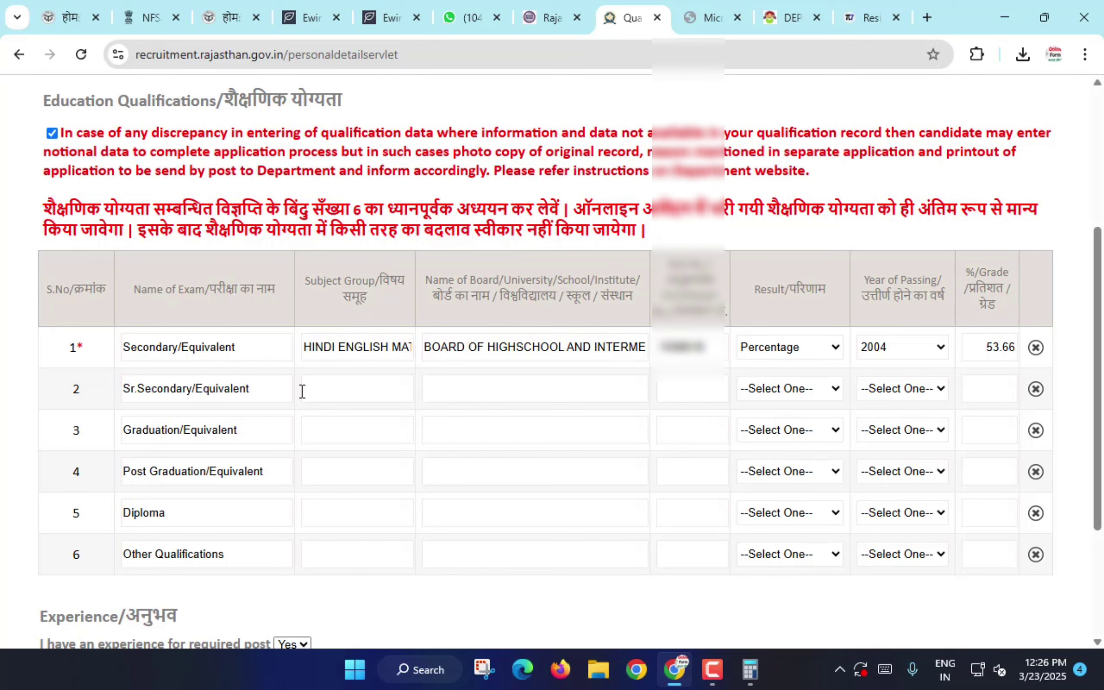
Review the Sr.Secondary and optional exam rows, then answer Yes to having experience for the post
mouse_move(107, 375)
mouse_down()
mouse_move(161, 405)
mouse_move(258, 405)
mouse_up()
mouse_move(114, 415)
mouse_down()
mouse_move(259, 459)
mouse_move(261, 572)
mouse_up()
scroll(359, 481, down, 4)
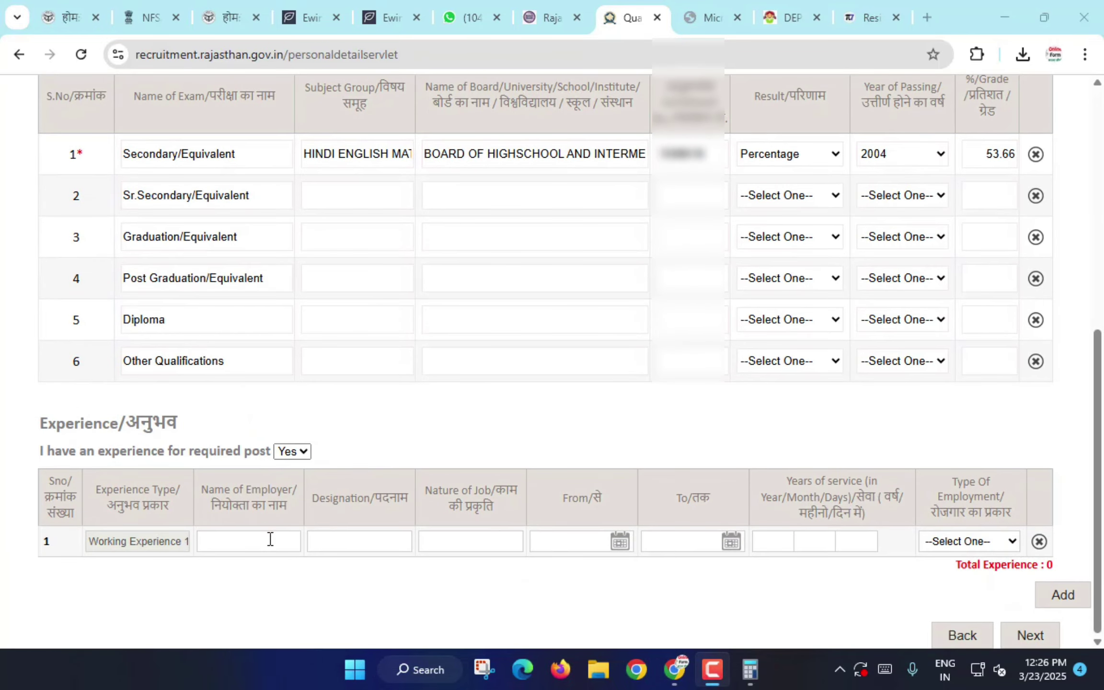
drag(27, 411, 243, 447)
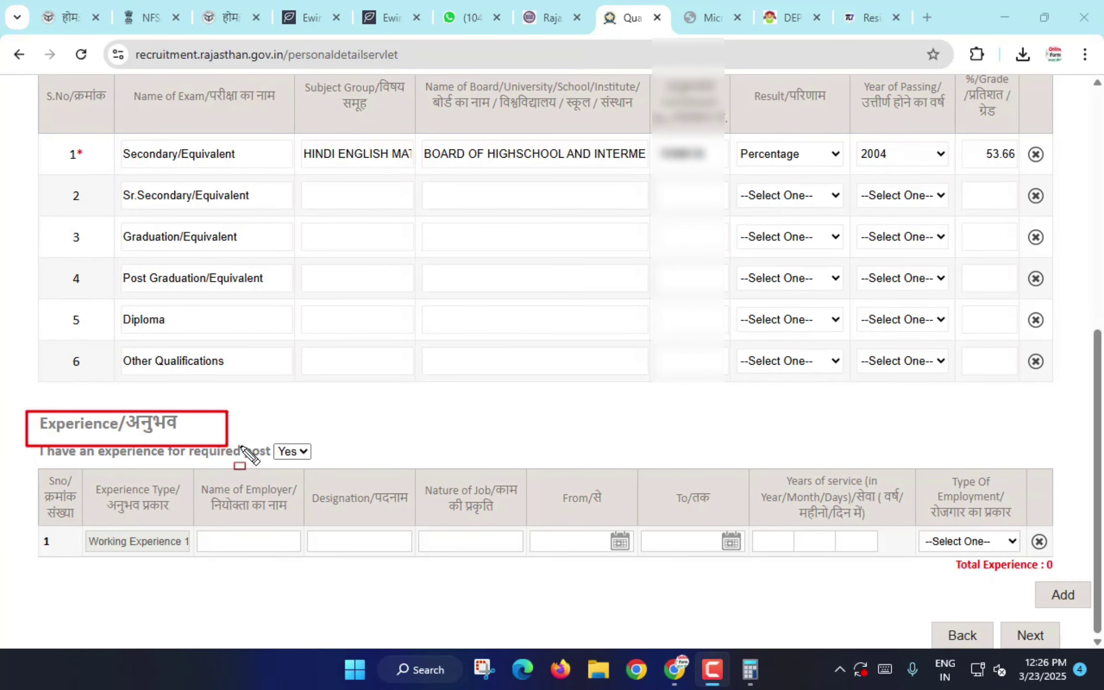
click(292, 451)
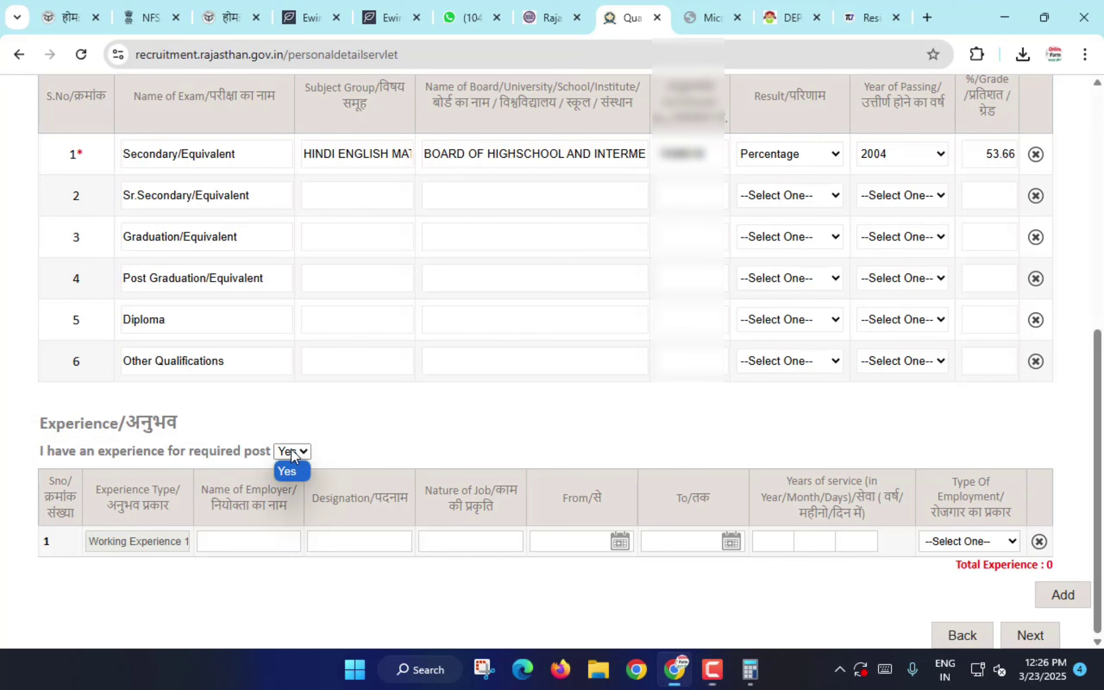
click(291, 452)
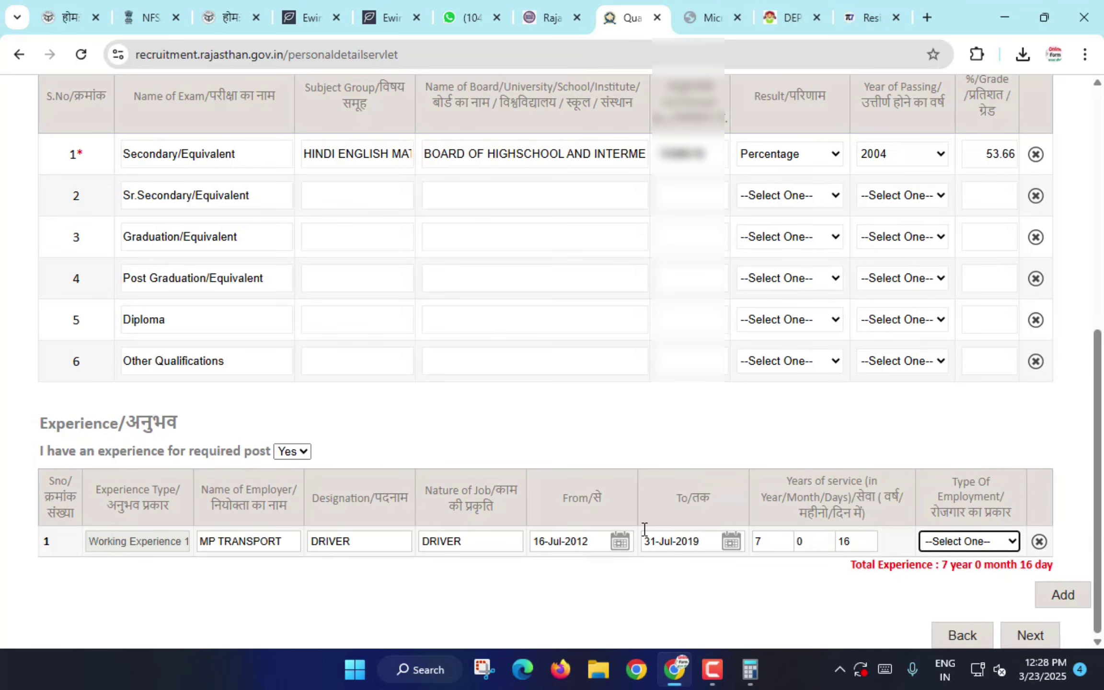
Add the MP TRANSPORT experience (16-Jul-2012 to 31-Jul-2019) as Others, delete the blank row, and continue
click(952, 544)
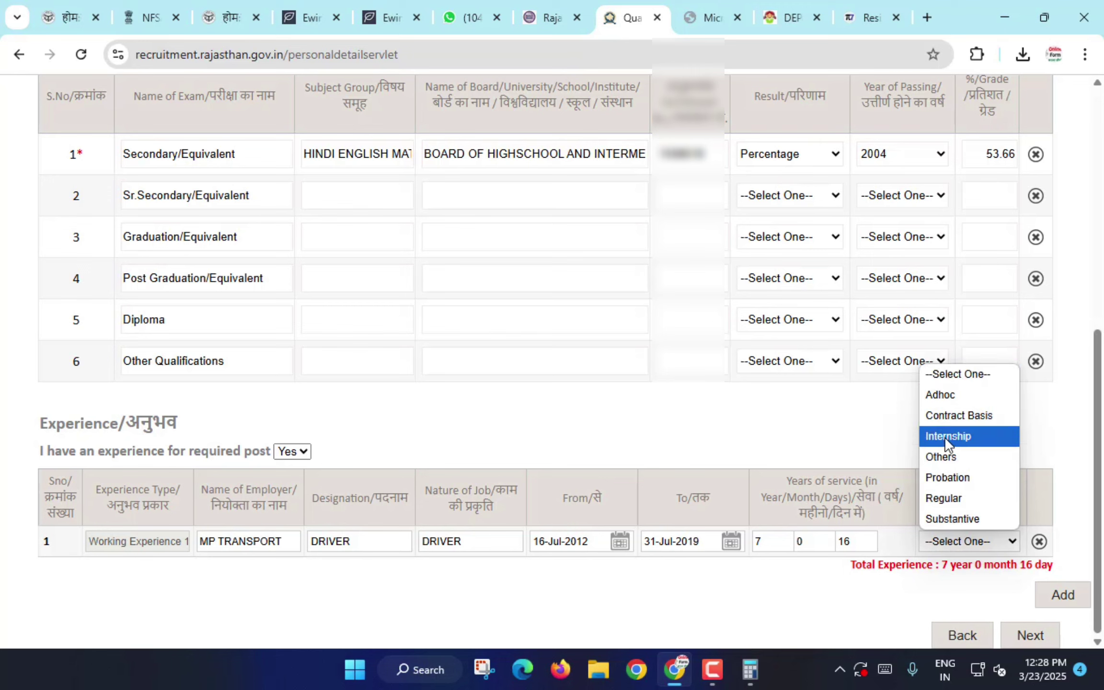
click(945, 456)
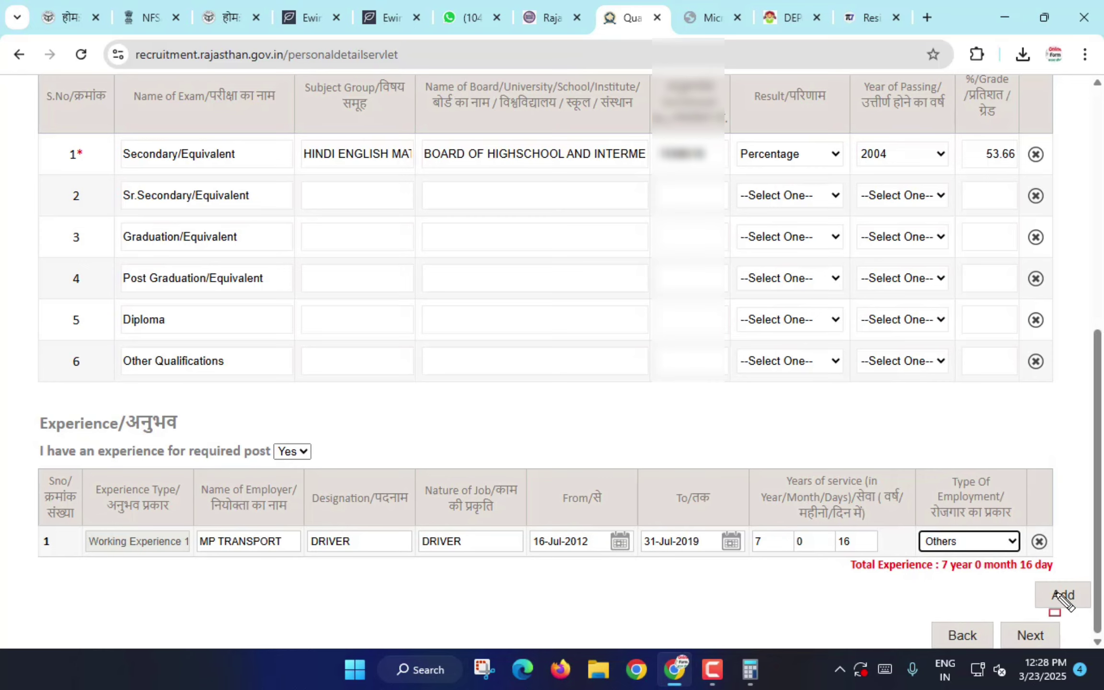
click(1066, 602)
click(1063, 604)
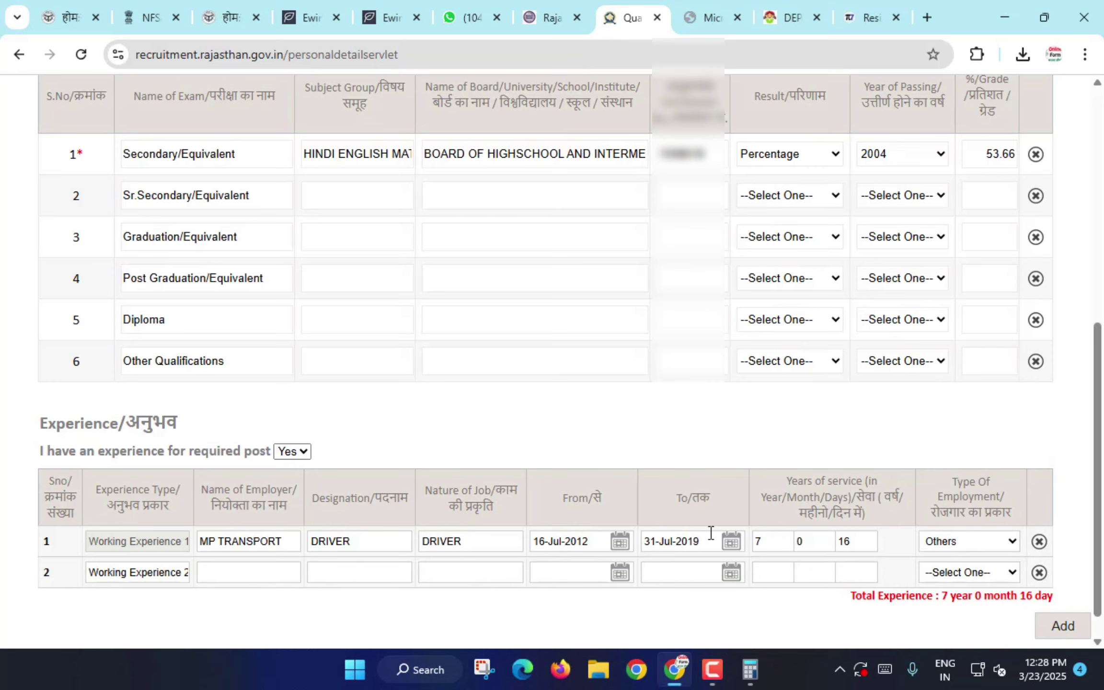
scroll(705, 533, down, 1)
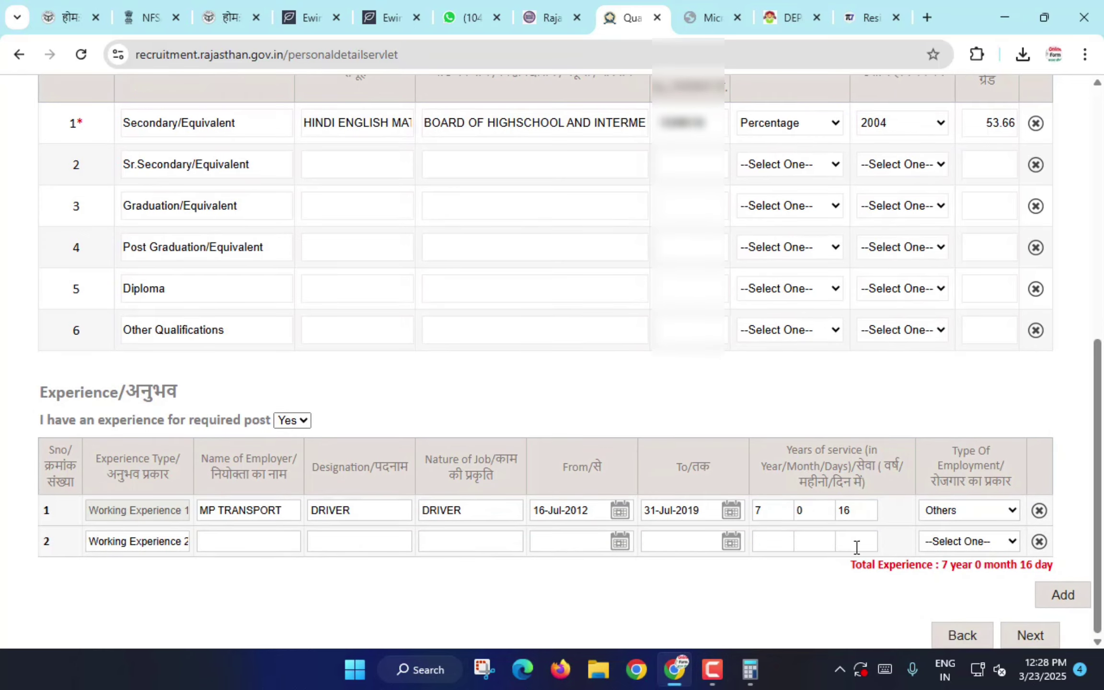
click(1038, 542)
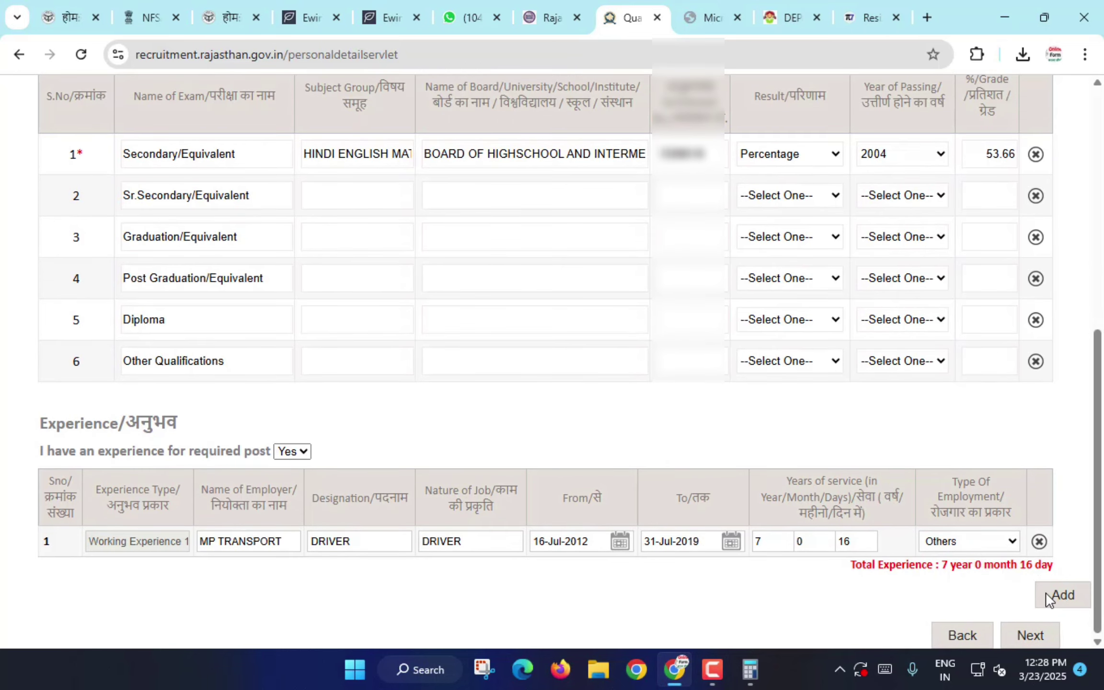
click(1018, 638)
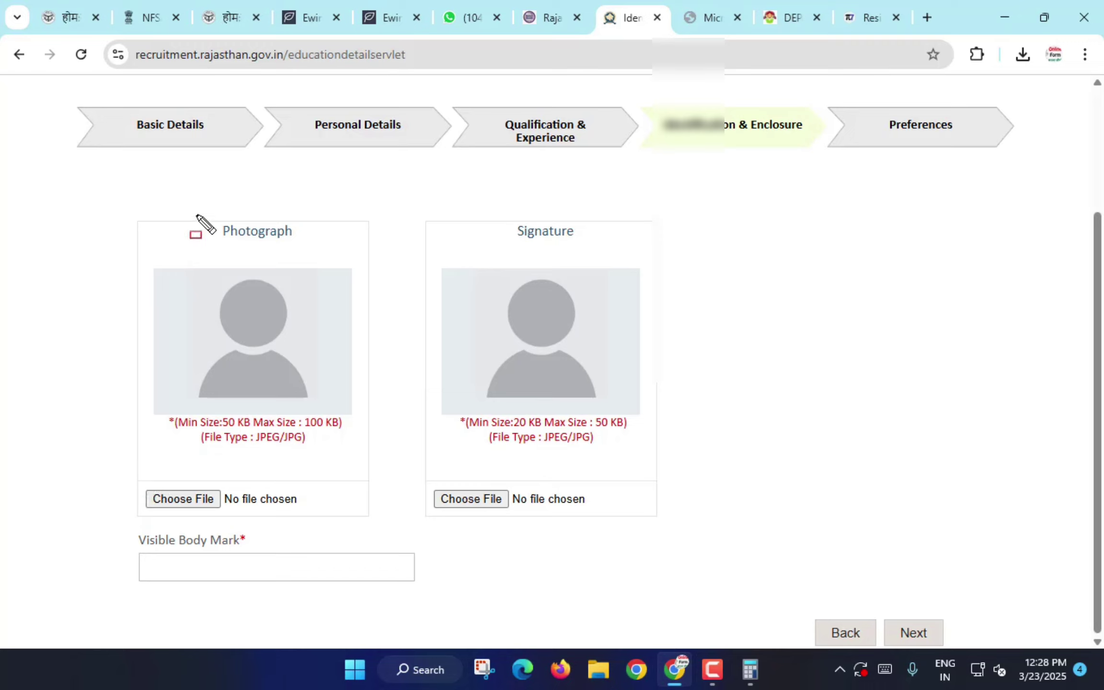
Check the Photograph and Signature size and file-type limits, then advance to Preferences
drag(201, 215, 318, 247)
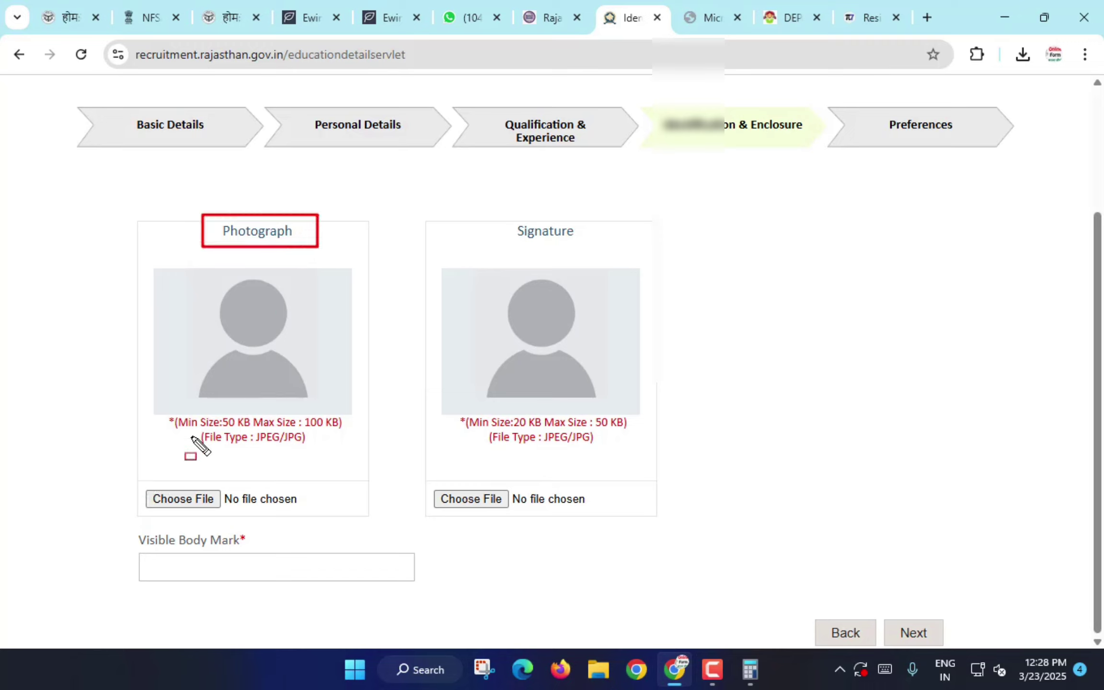
mouse_move(166, 413)
mouse_down()
mouse_move(218, 429)
mouse_move(348, 429)
mouse_move(350, 449)
mouse_up()
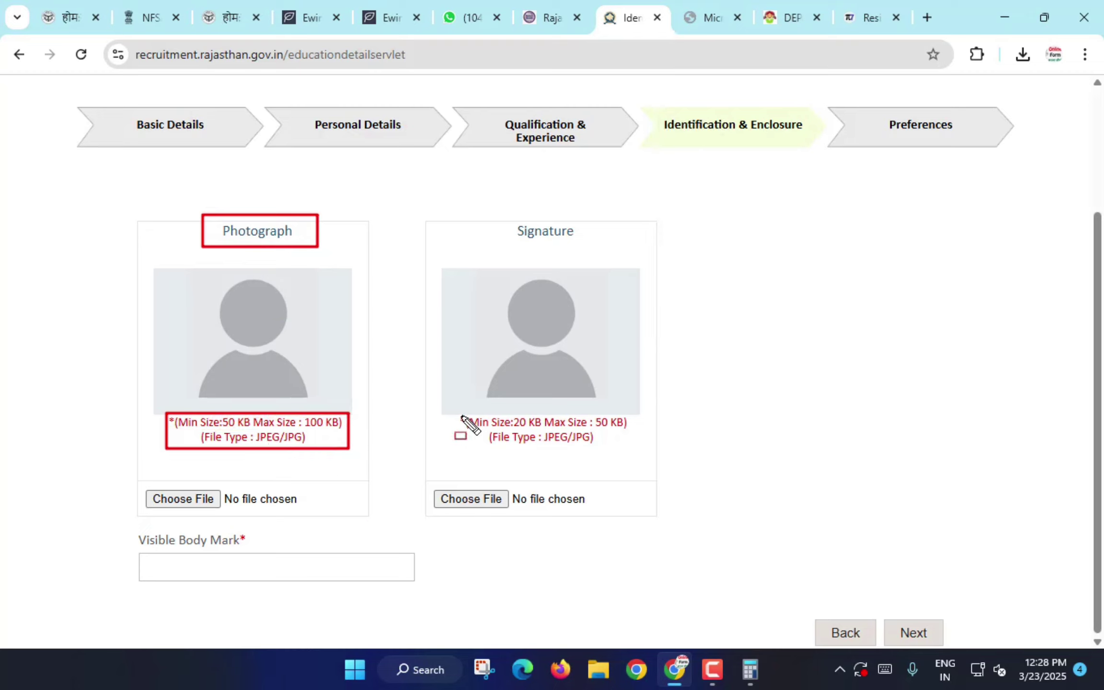
drag(505, 224, 582, 241)
mouse_move(456, 415)
mouse_down()
mouse_move(536, 451)
mouse_move(636, 454)
mouse_up()
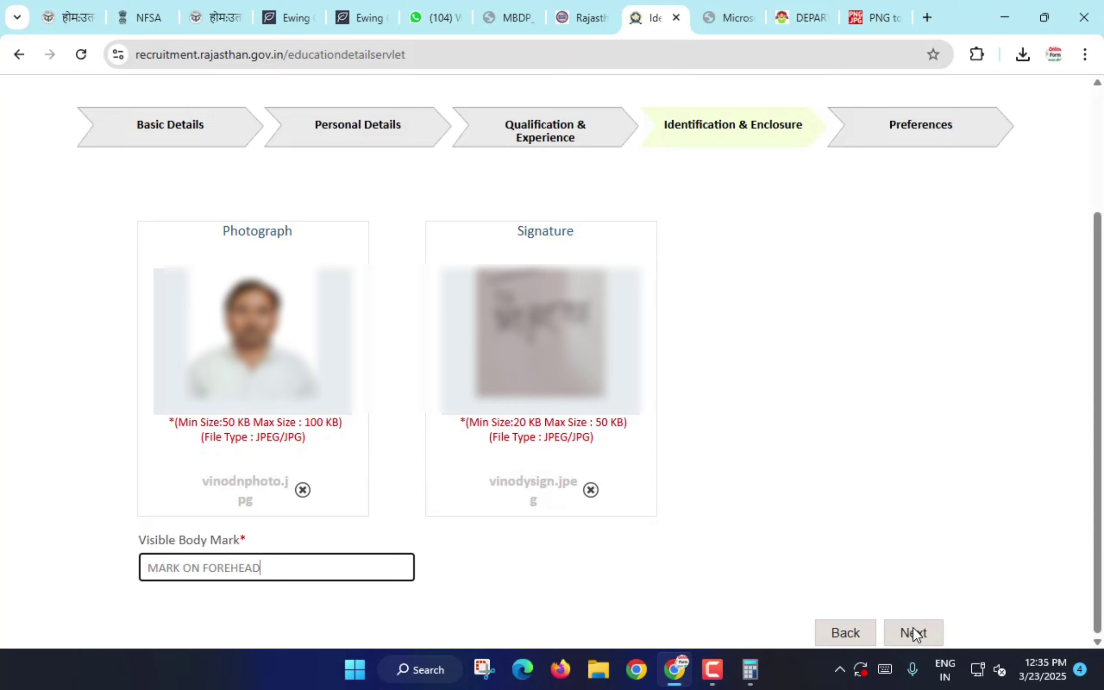
click(912, 631)
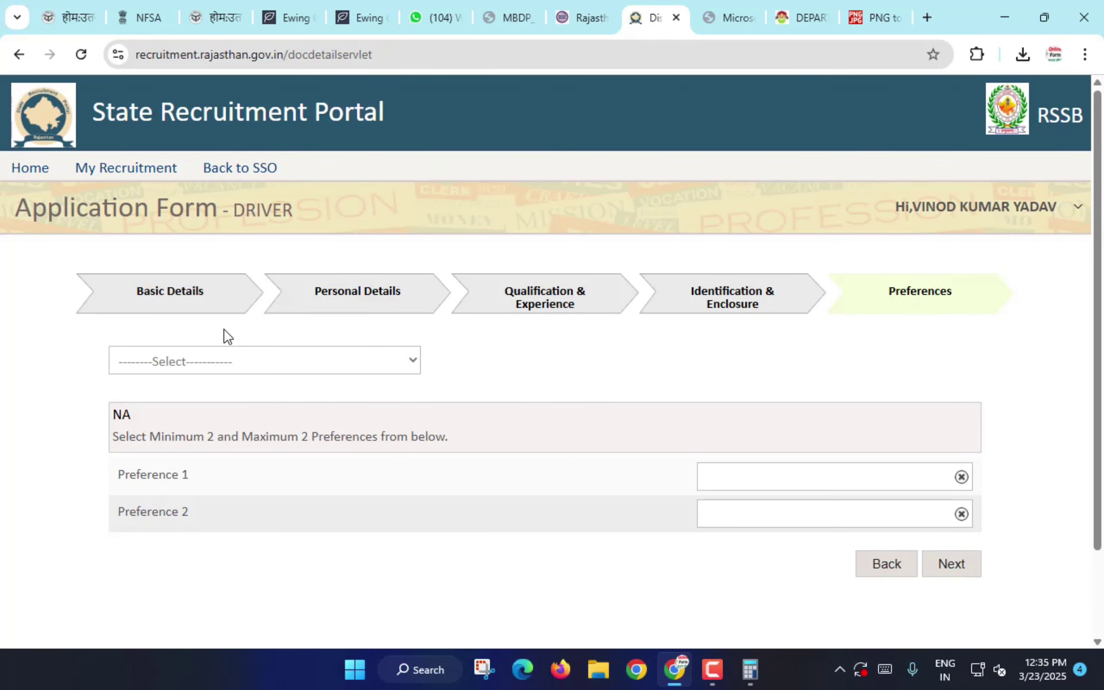
Choose Rajasthan Public Service Commission first and Subordinate Departments of Rajasthan second, then load the preview
click(213, 360)
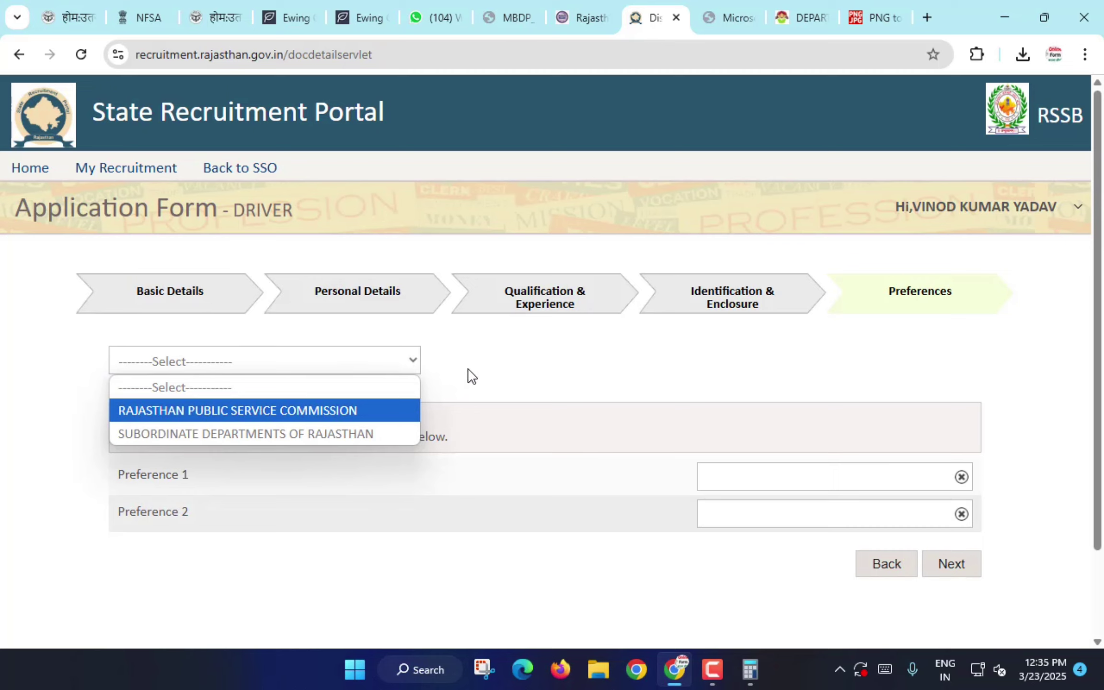
click(245, 408)
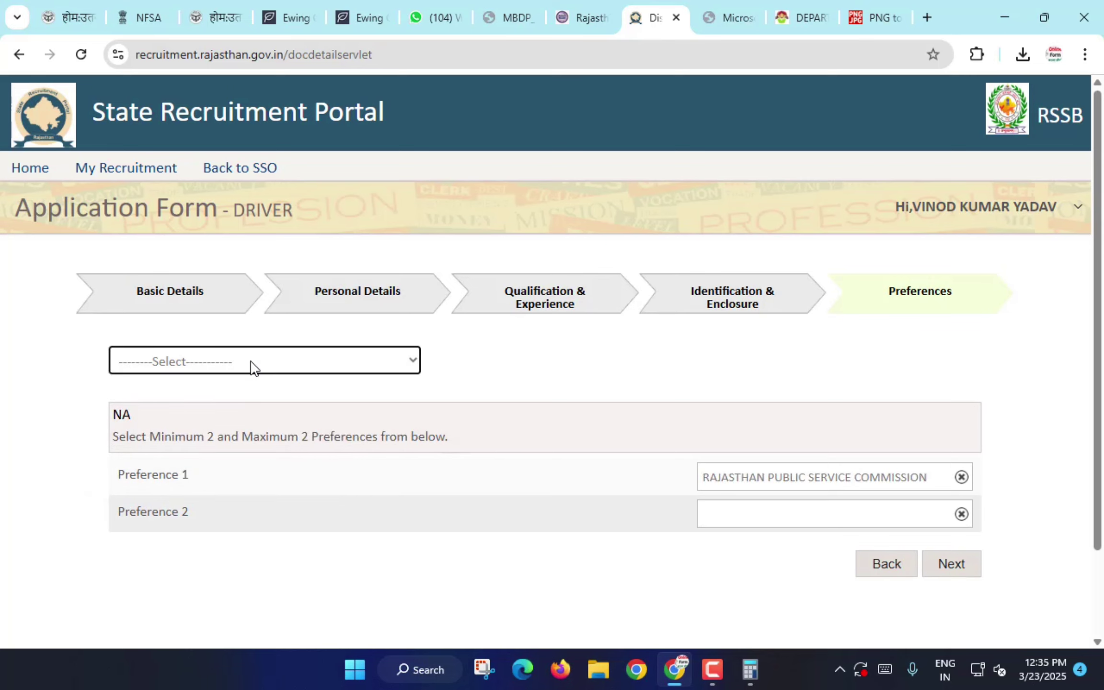
click(251, 367)
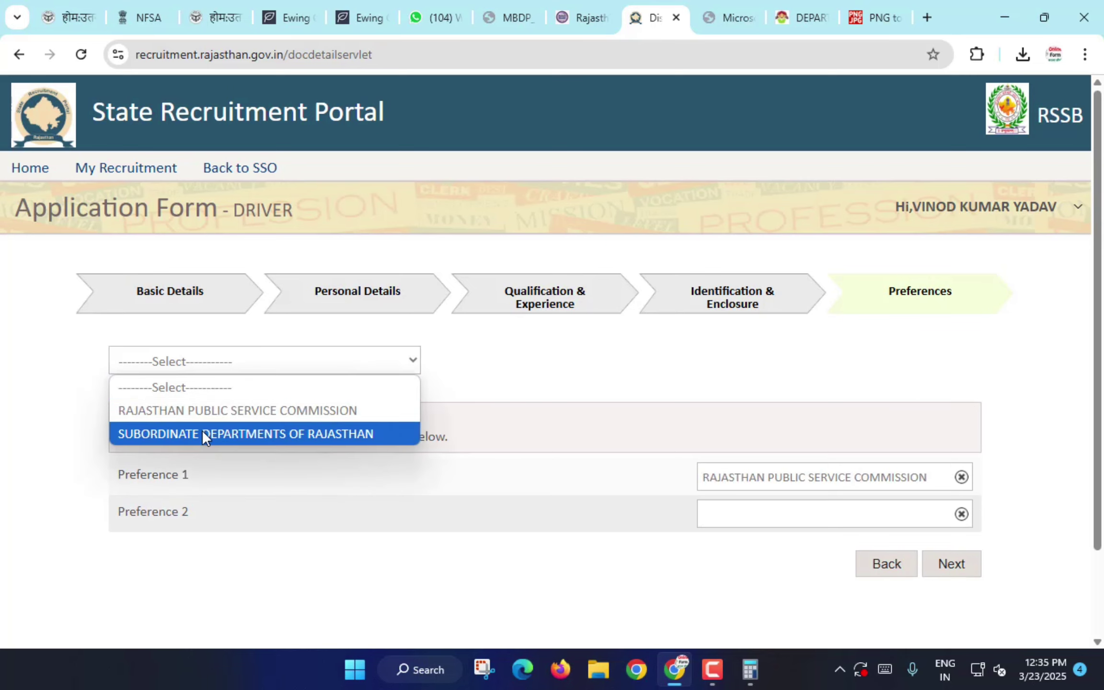
click(202, 429)
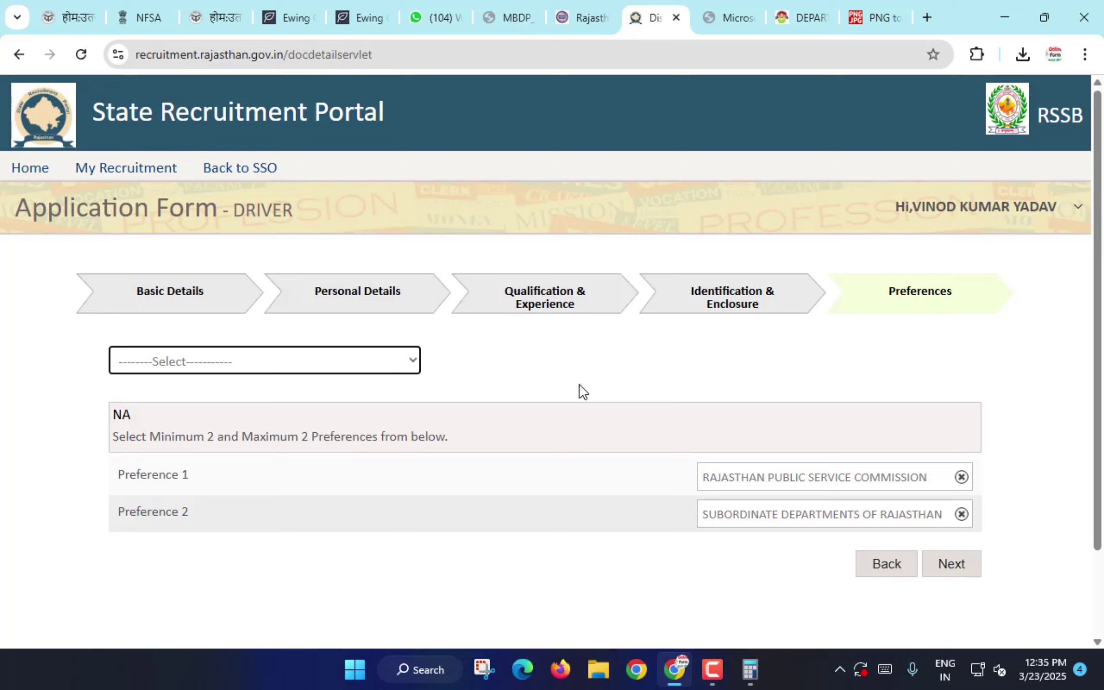
click(937, 560)
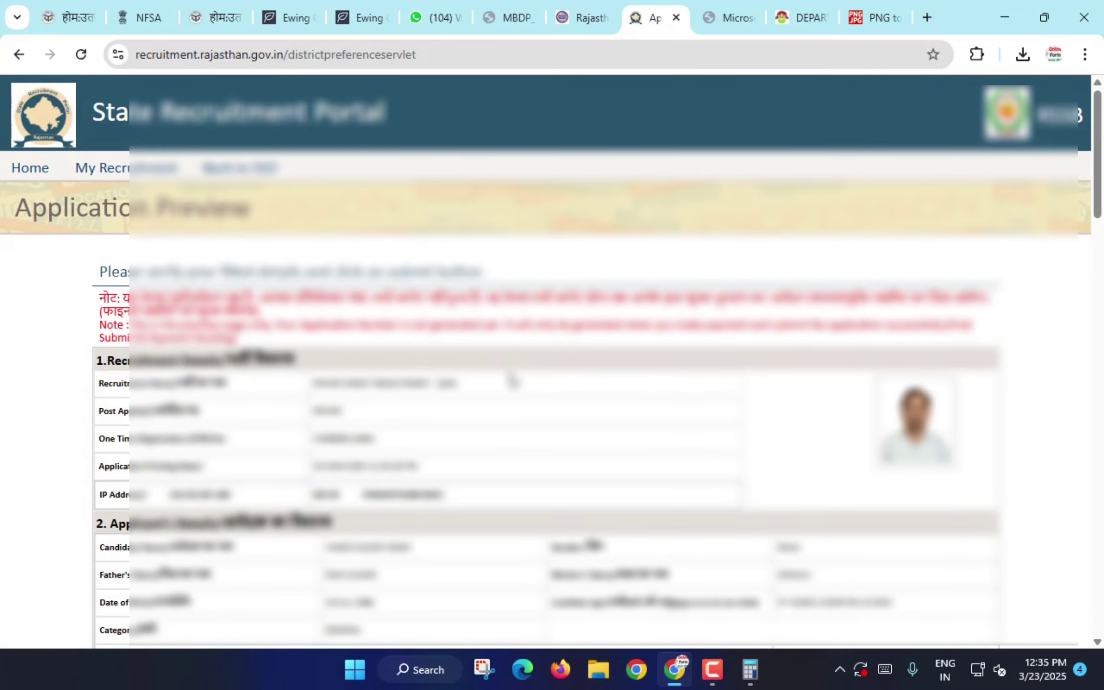
Scroll through the Application Preview, start Final Submit, and tick the Disclaimer agreement checkbox
scroll(512, 379, down, 15)
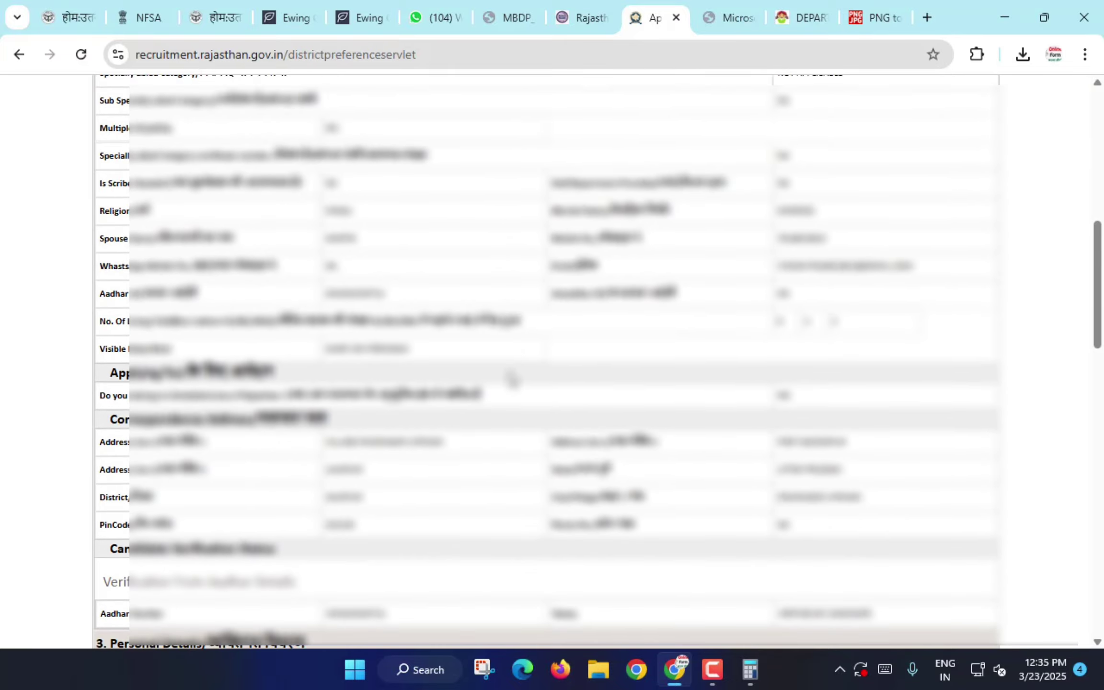
scroll(512, 379, down, 15)
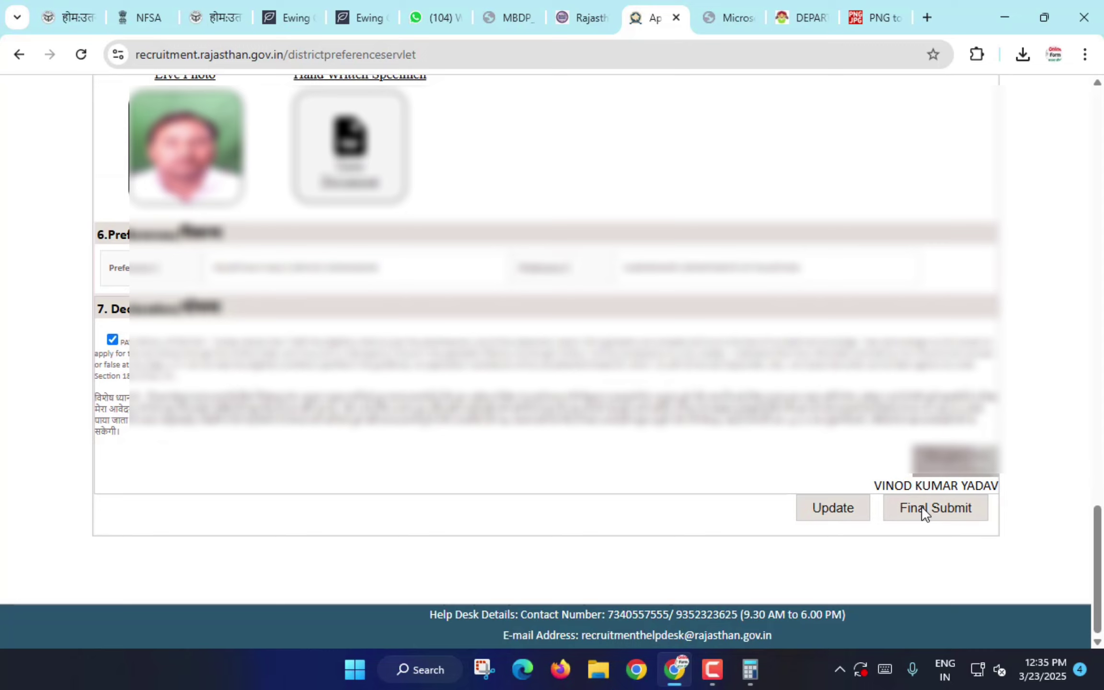
click(924, 510)
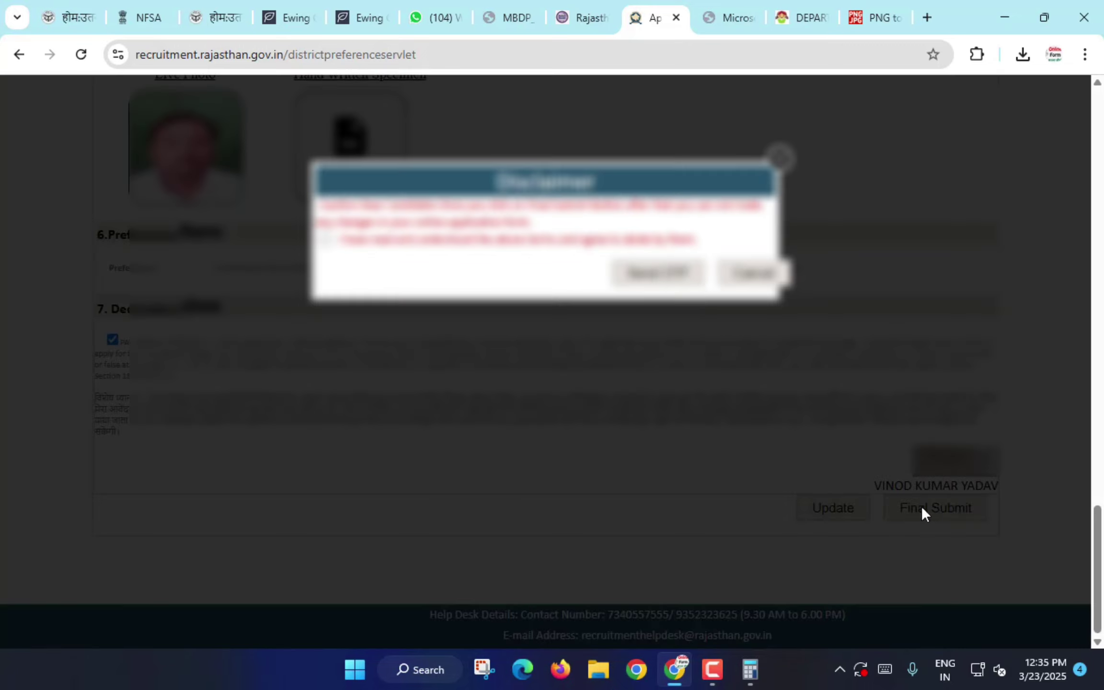
click(326, 241)
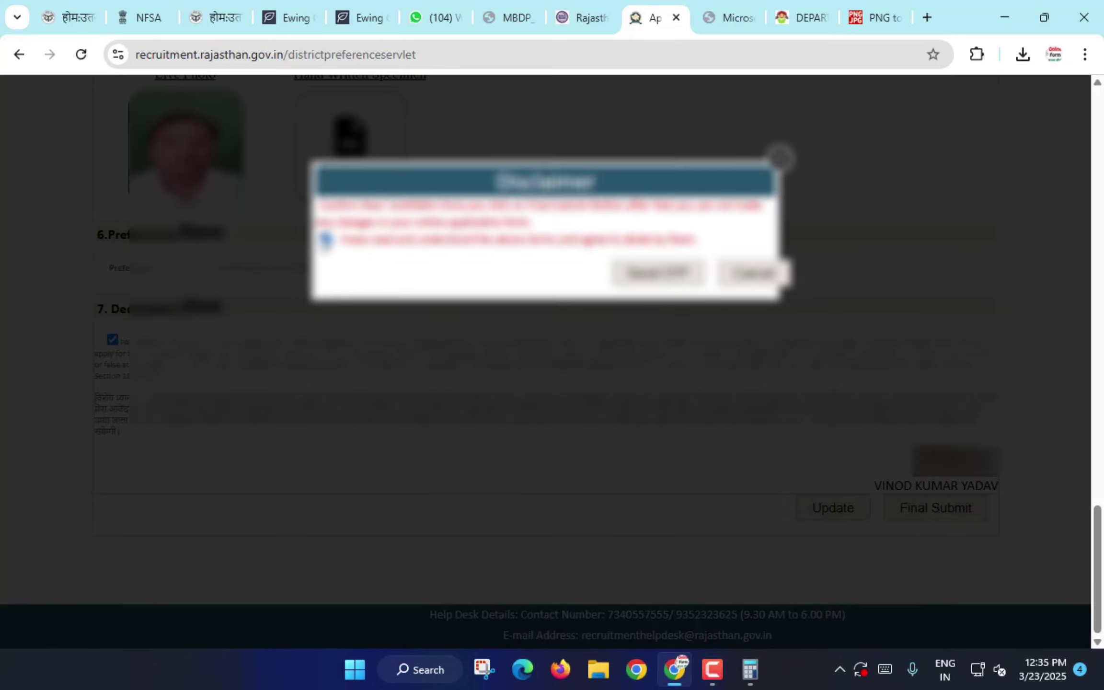